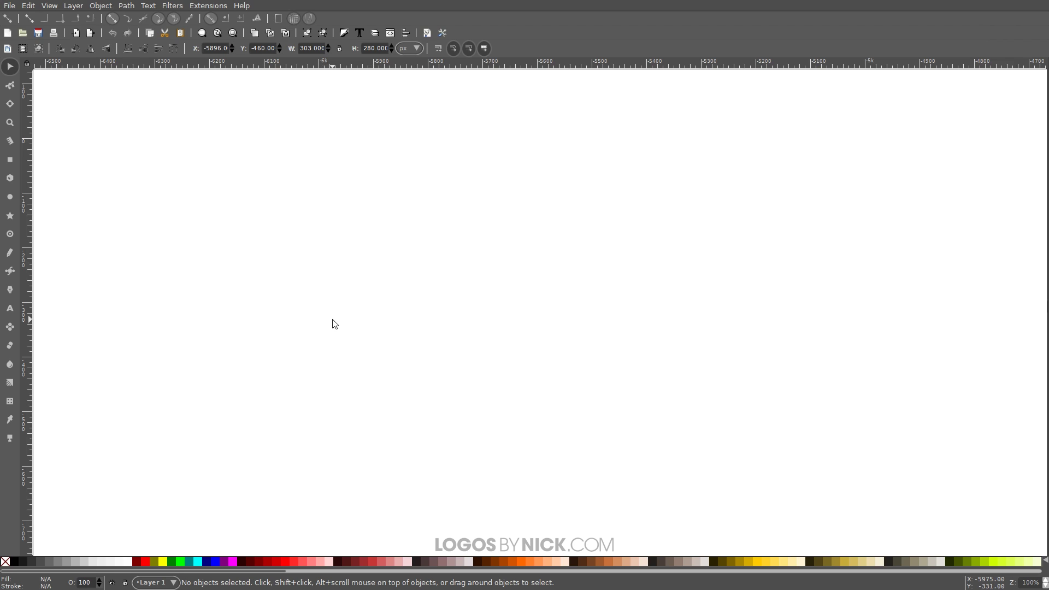
# Step: Set the canvas zoom level to 1:1
pyautogui.click(48, 6)
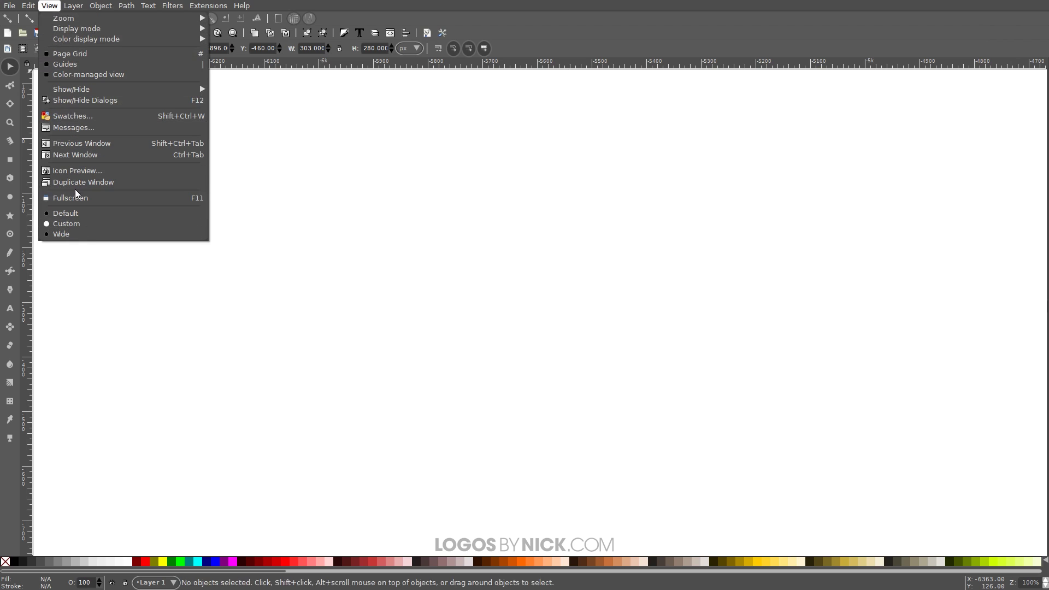
pyautogui.moveTo(134, 23)
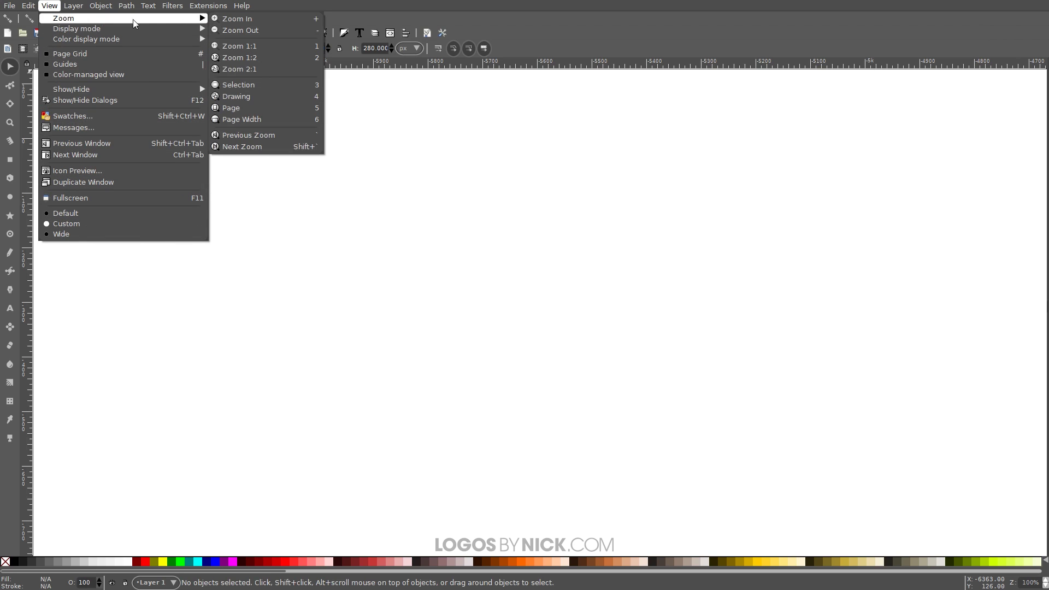
pyautogui.click(252, 48)
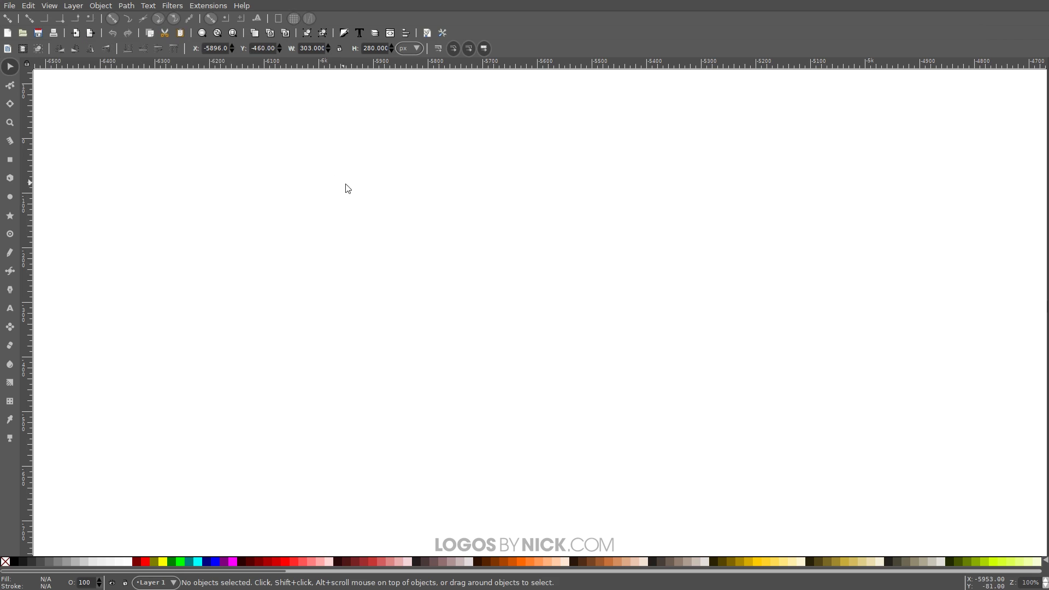
# Step: Open the Align and Distribute settings, keeping alignment relative to Last selected, and open the Fill and Stroke settings
pyautogui.click(407, 34)
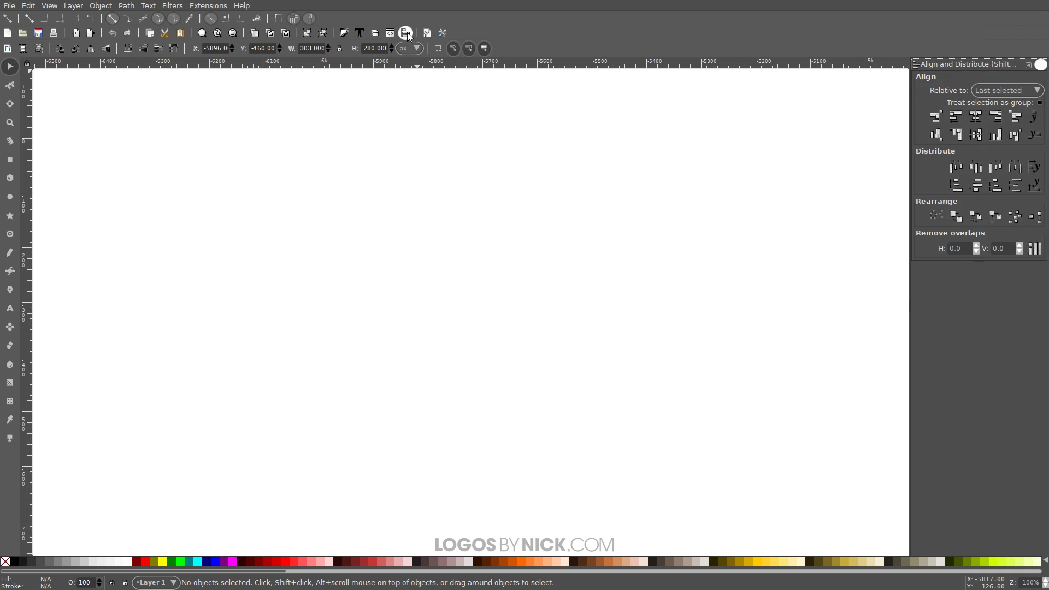
pyautogui.click(1006, 91)
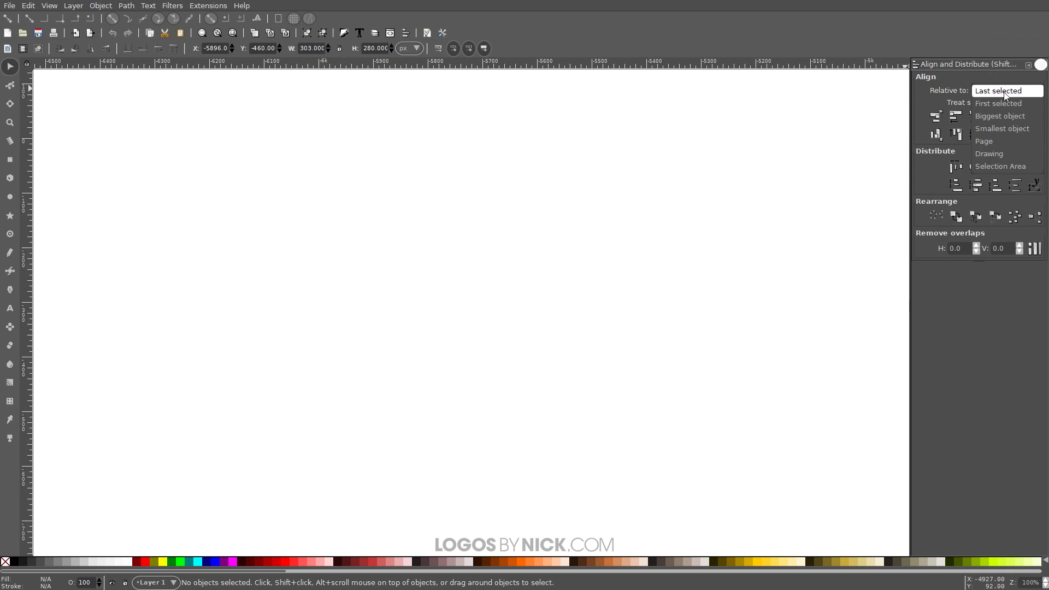
pyautogui.click(994, 94)
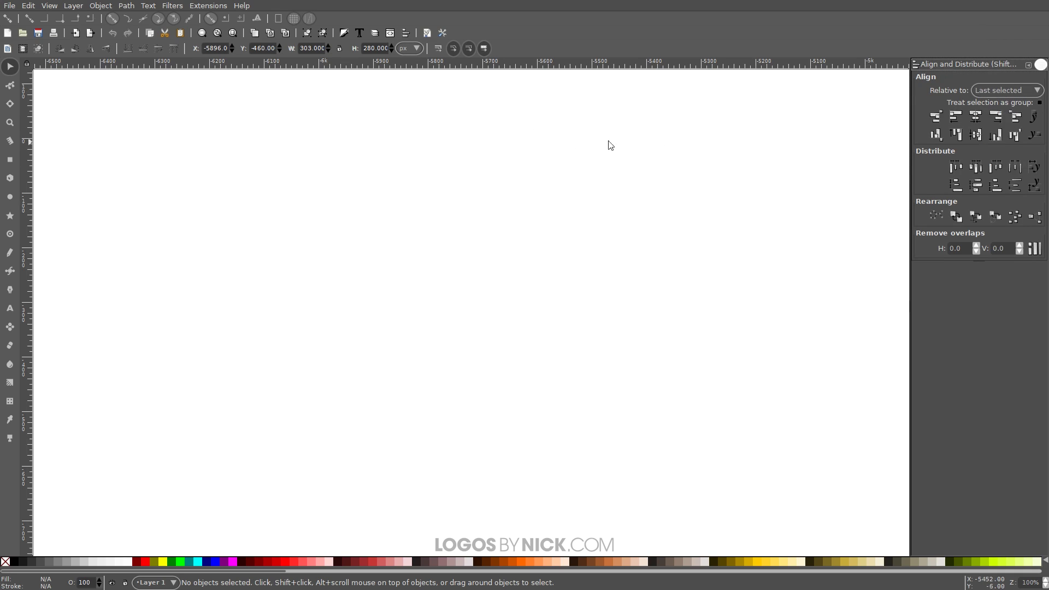
pyautogui.click(344, 34)
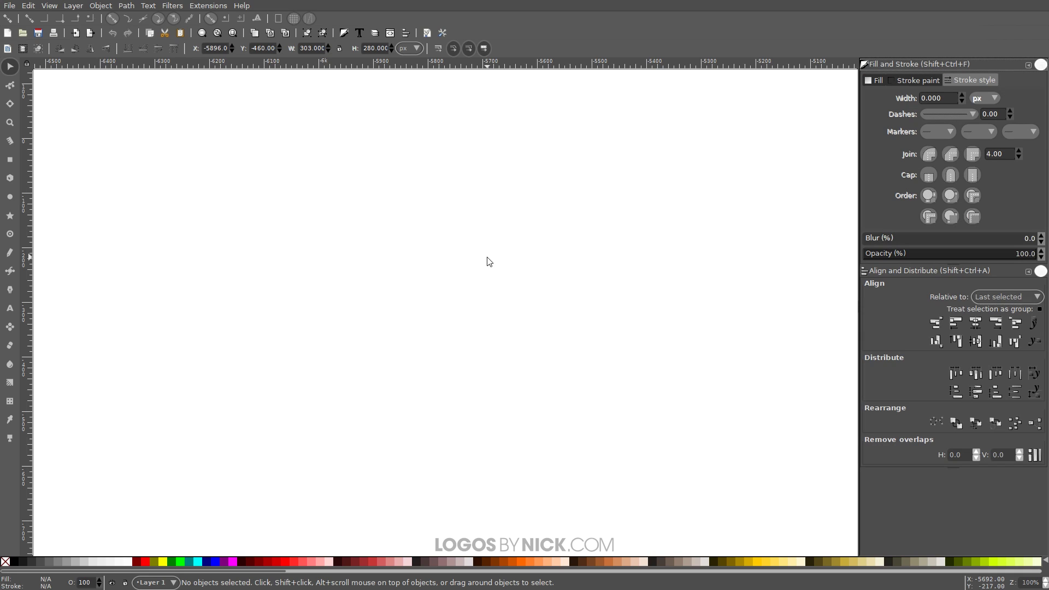
# Step: Create a circle about 644 px in diameter in the middle of the canvas and fill it with 10% Gray
pyautogui.click(9, 198)
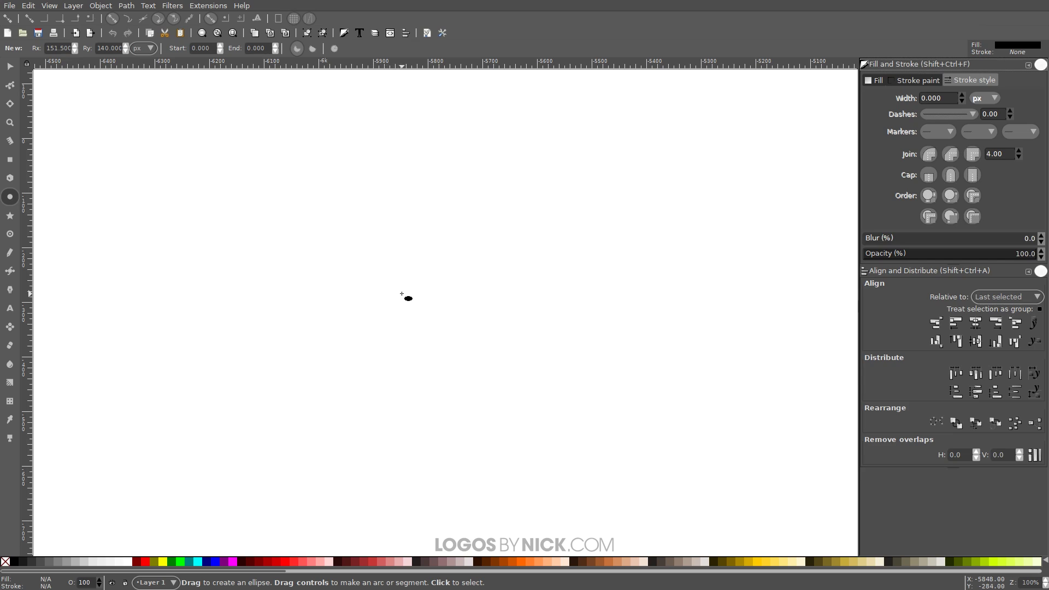
pyautogui.moveTo(407, 281); pyautogui.dragTo(617, 459)
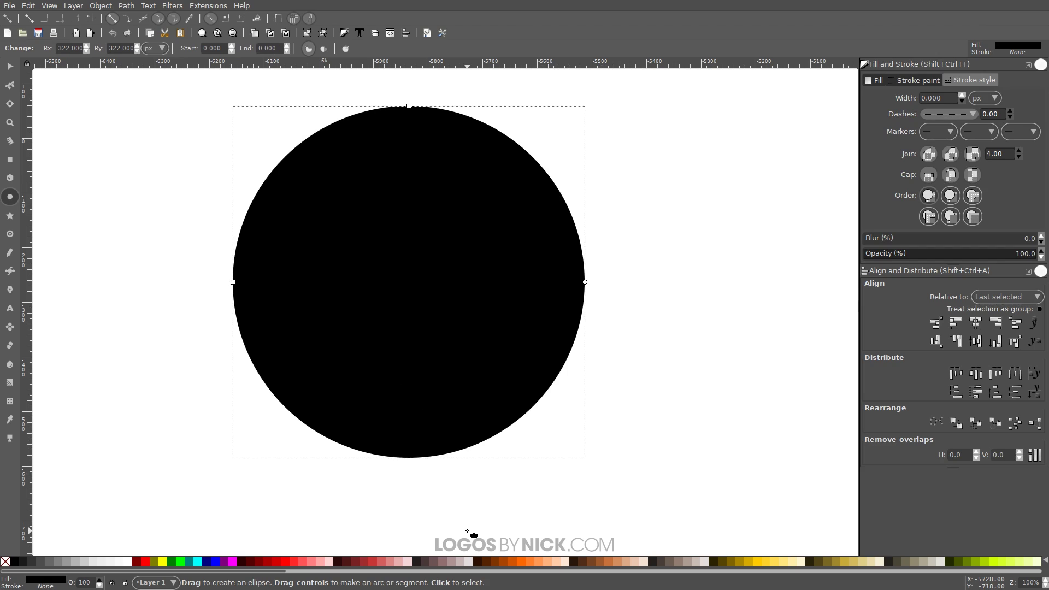
pyautogui.click(95, 562)
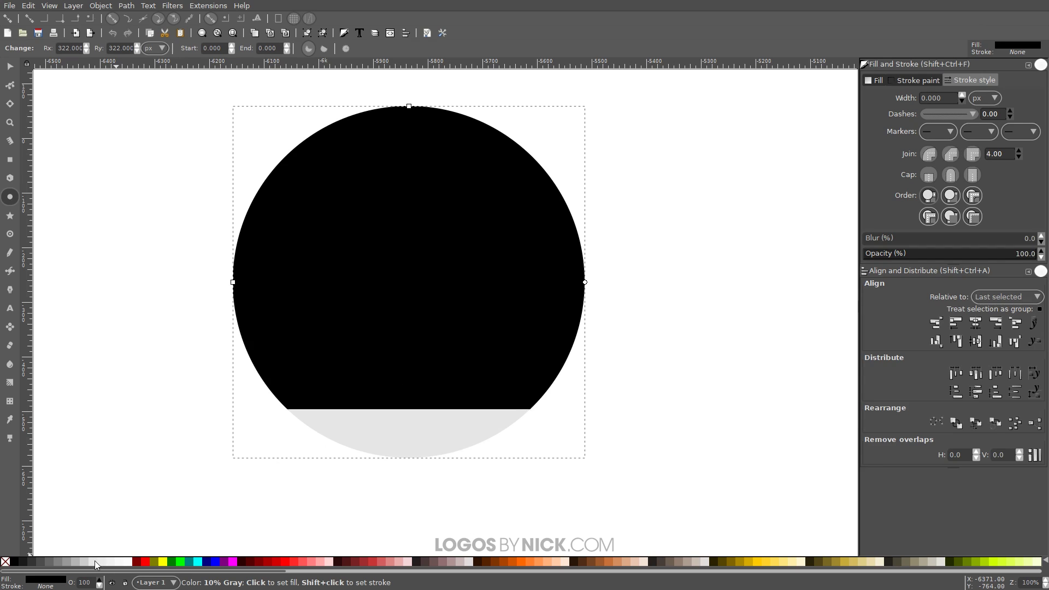
pyautogui.click(10, 66)
pyautogui.moveTo(366, 193); pyautogui.dragTo(390, 204)
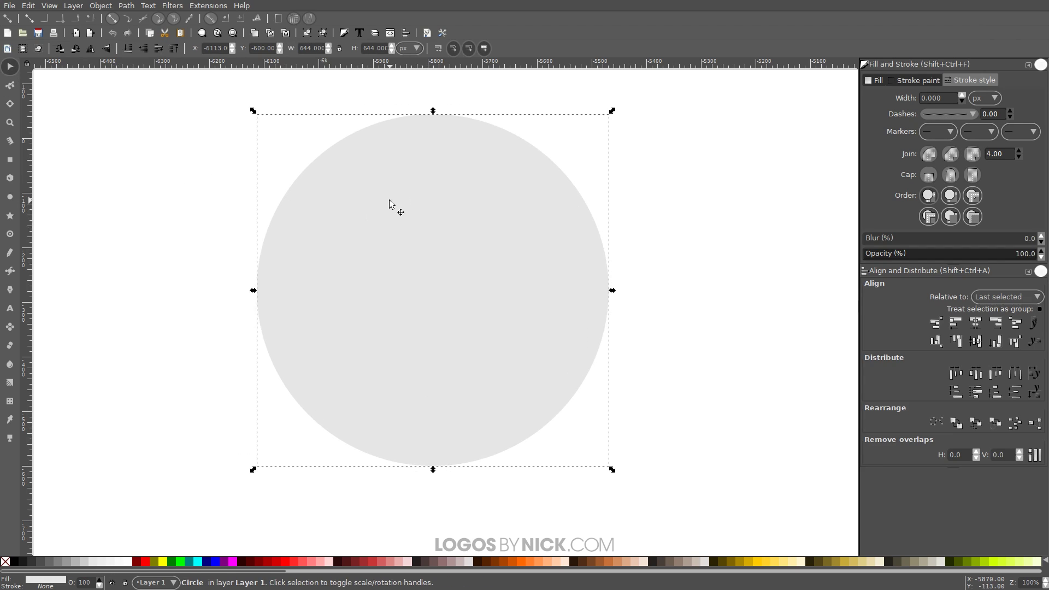
# Step: Duplicate the gray circle and give the copy a black stroke with no fill
pyautogui.rightClick(494, 218)
pyautogui.click(520, 290)
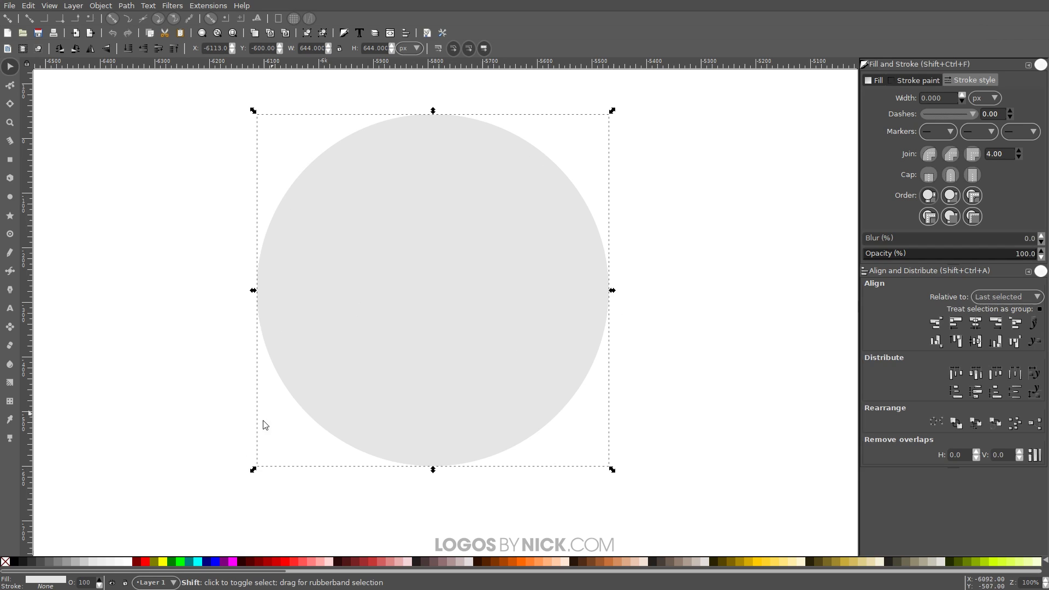
pyautogui.keyDown('shift'); pyautogui.click(15, 564); pyautogui.keyUp('shift')
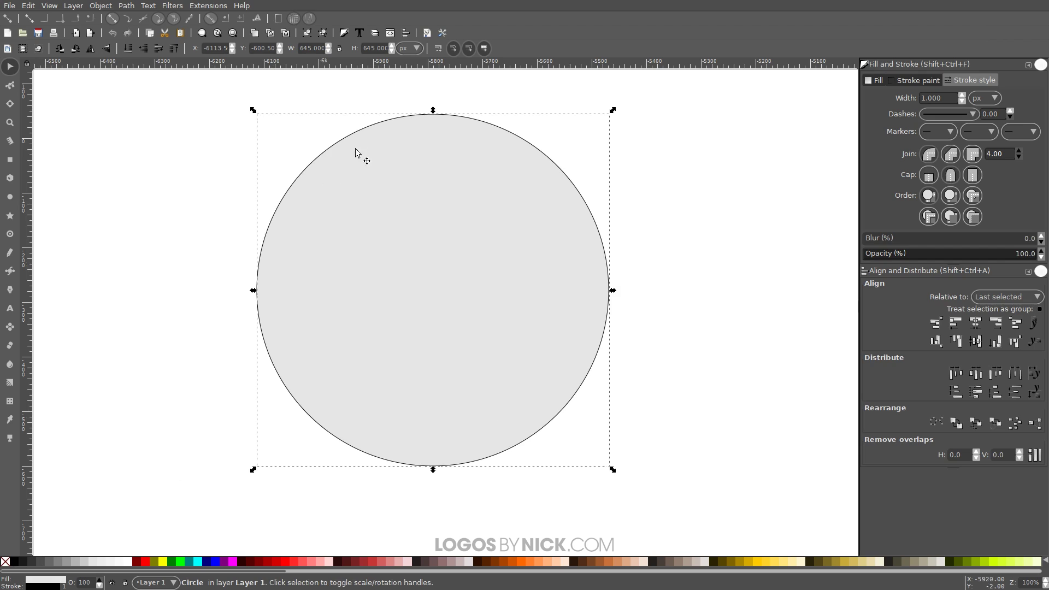
pyautogui.click(7, 565)
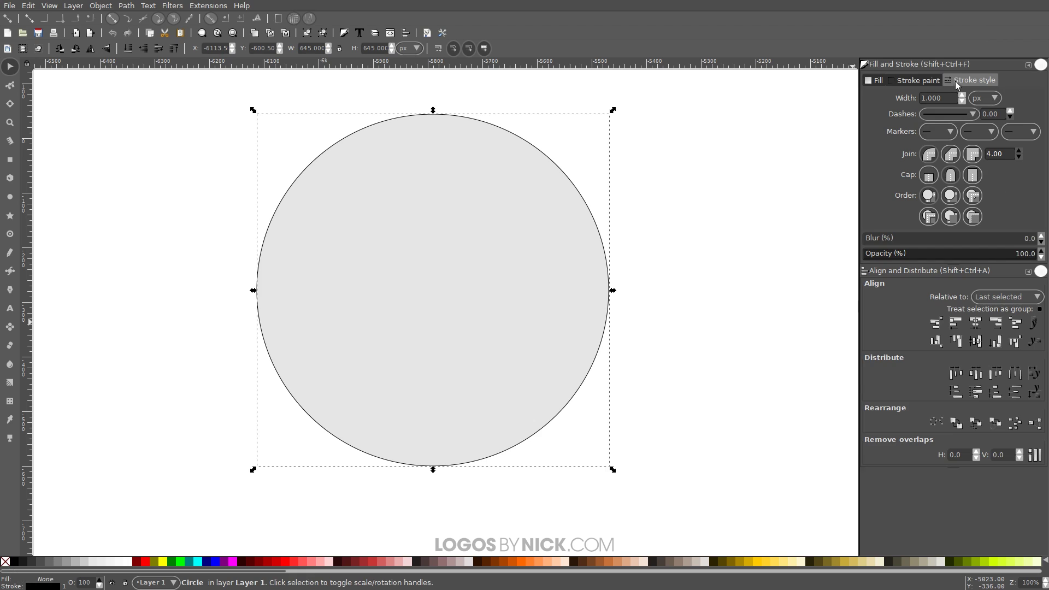
# Step: Set the outlined circle's stroke width to 75 px and lower its opacity to 47.6%
pyautogui.click(891, 80)
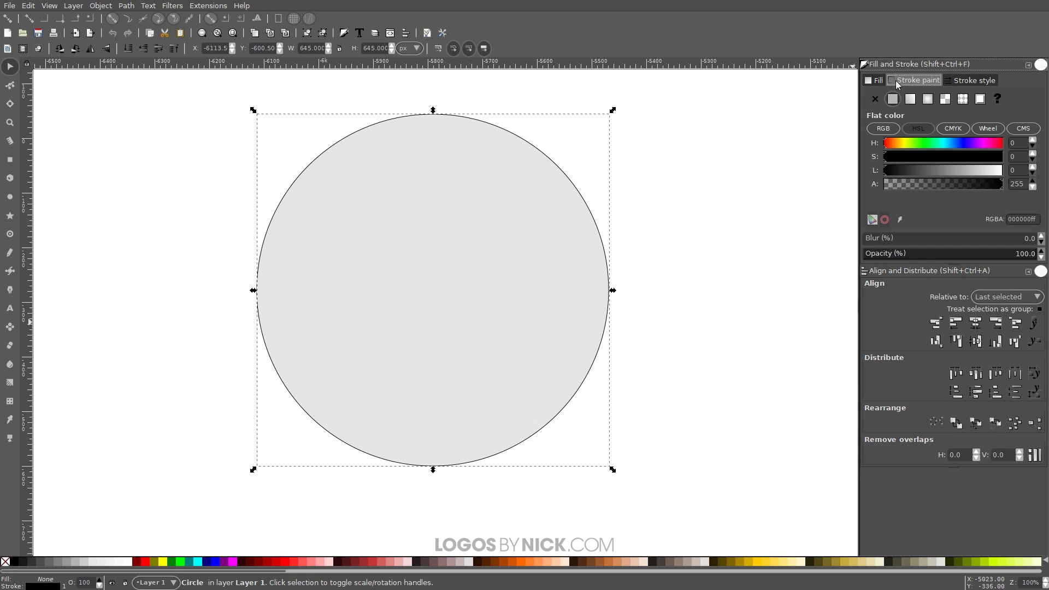
pyautogui.click(962, 81)
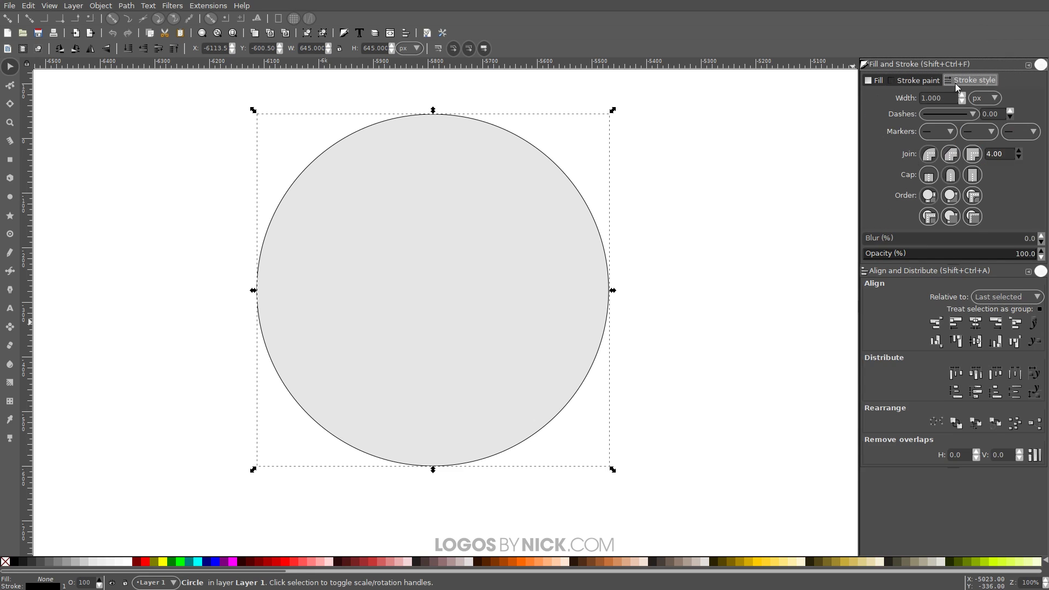
pyautogui.click(992, 99)
pyautogui.click(977, 100)
pyautogui.write('75')
pyautogui.press('Return')
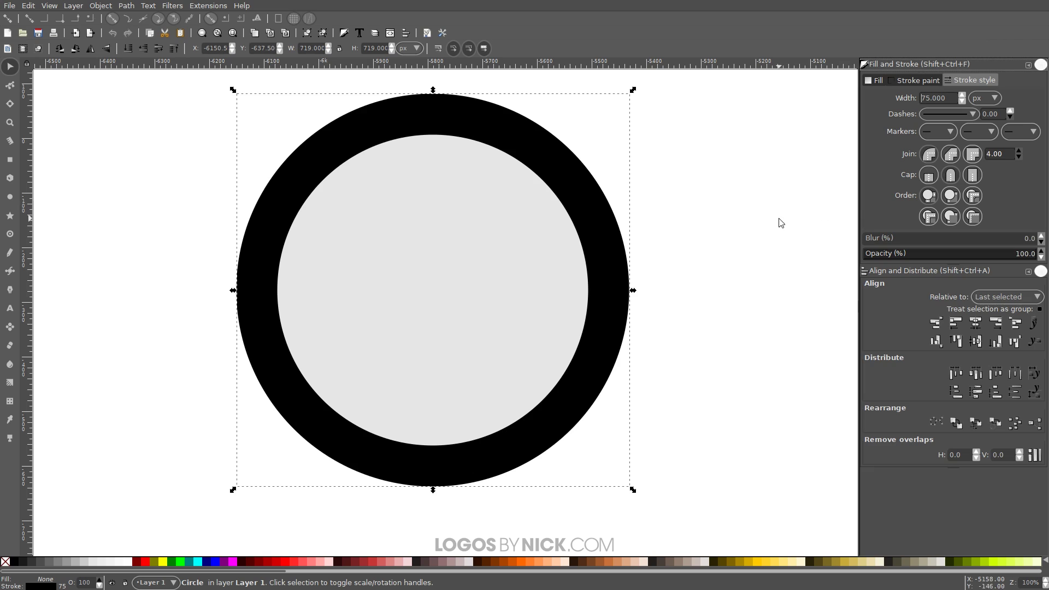
pyautogui.moveTo(952, 258); pyautogui.dragTo(947, 257)
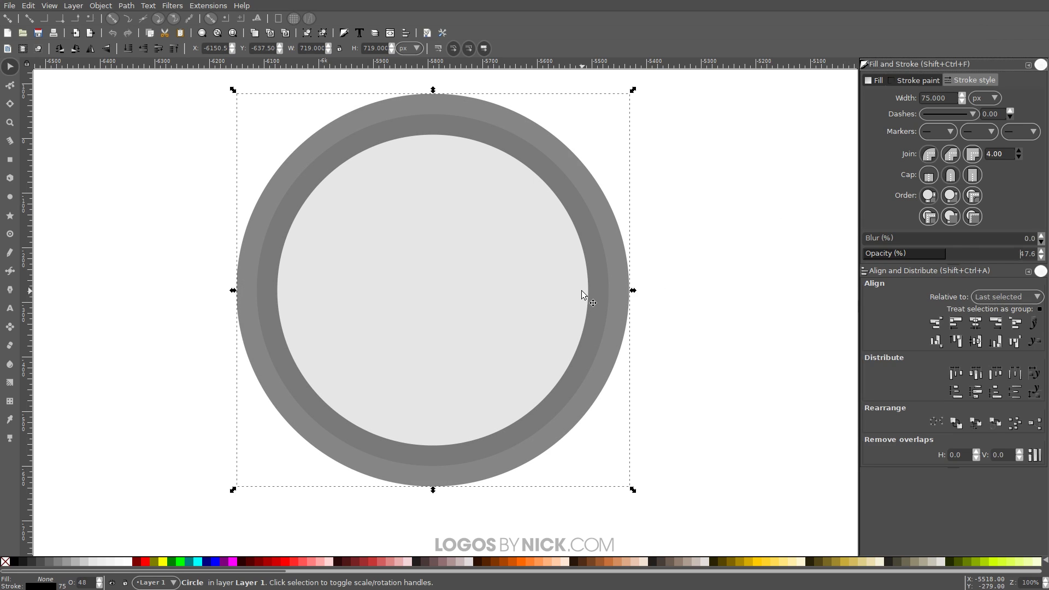
# Step: Turn off proportional stroke scaling and shrink the ring around its center to about 595 px across
pyautogui.moveTo(635, 293); pyautogui.dragTo(607, 300)
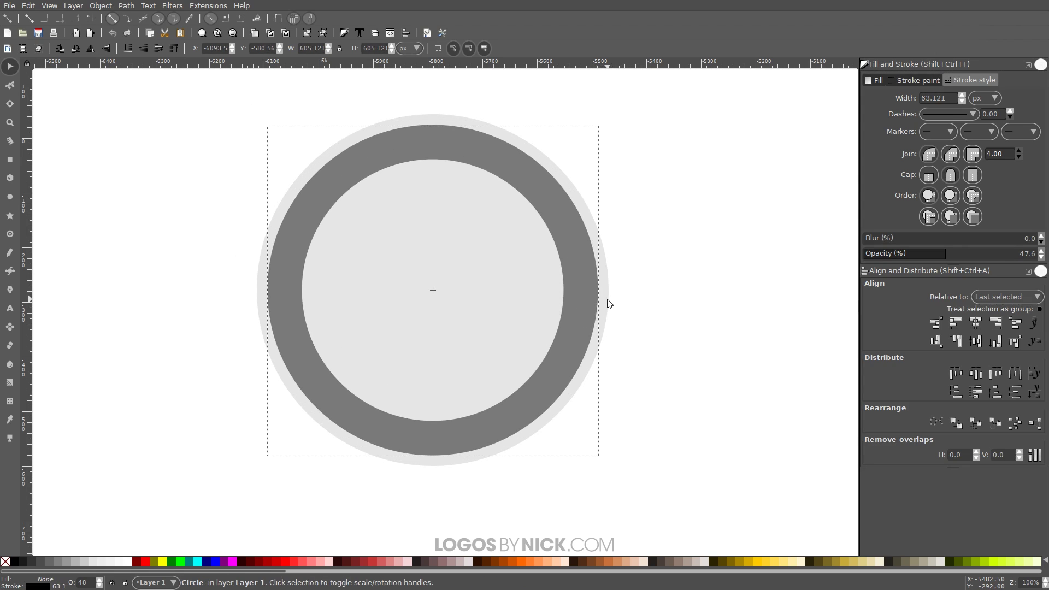
pyautogui.hotkey('ctrl', 'z')
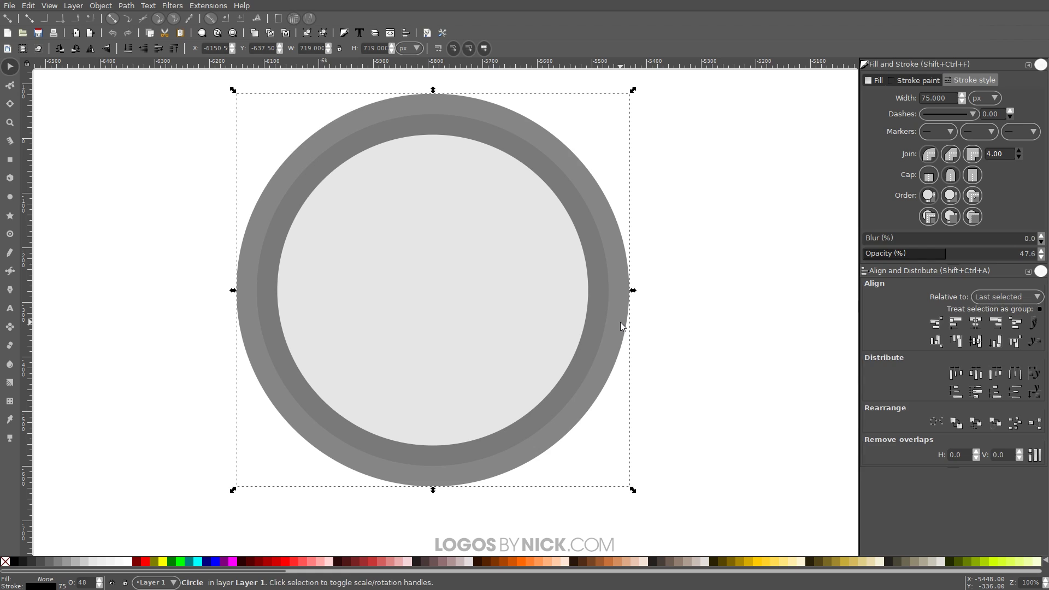
pyautogui.click(436, 52)
pyautogui.moveTo(633, 290); pyautogui.dragTo(601, 298)
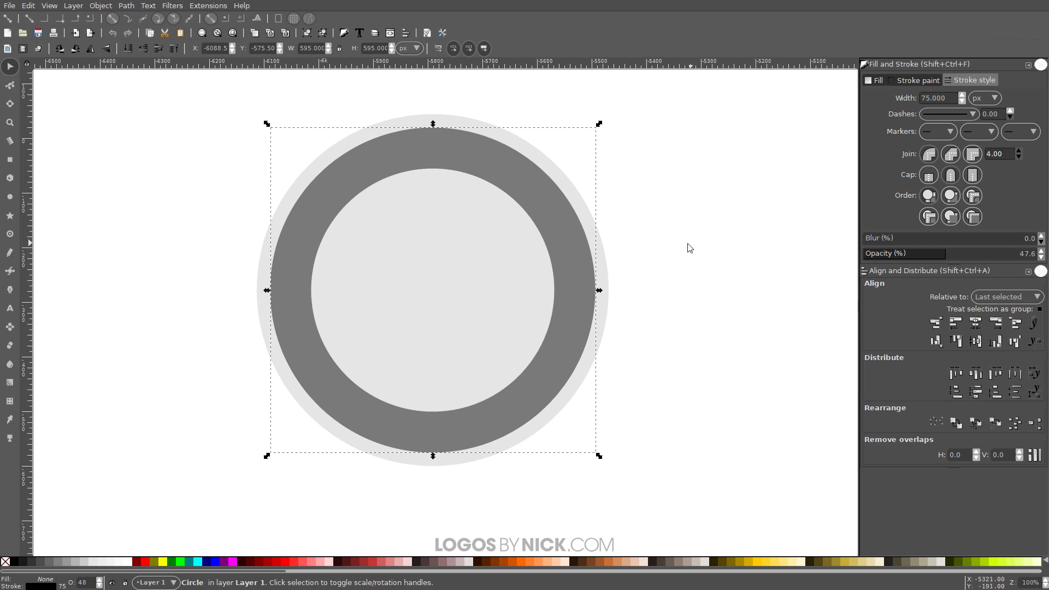
# Step: Duplicate the dark ring as a red-stroked copy scaled around its center to about 569 px across
pyautogui.rightClick(557, 221)
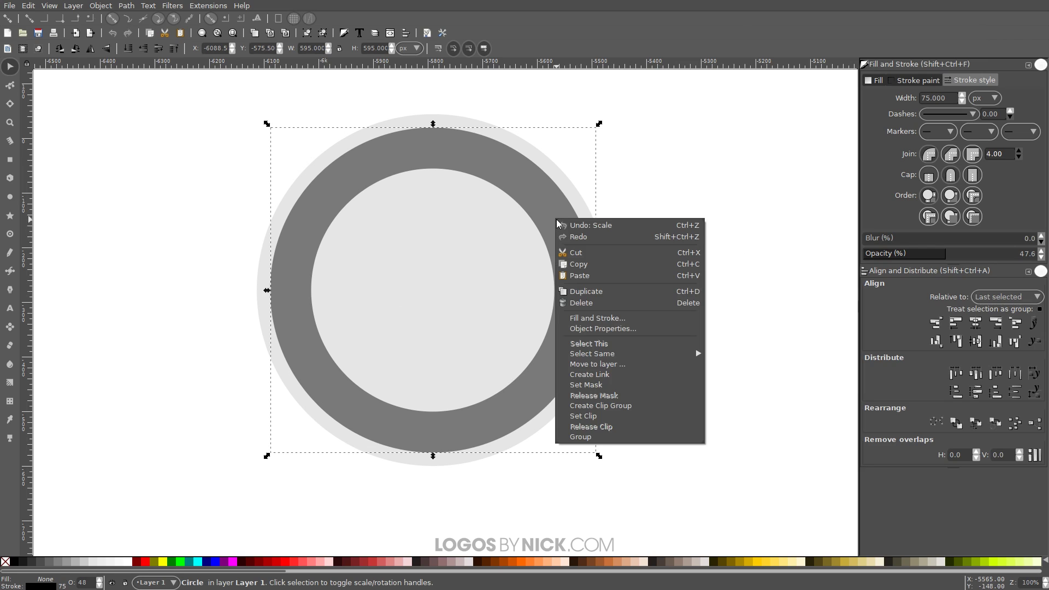
pyautogui.click(571, 292)
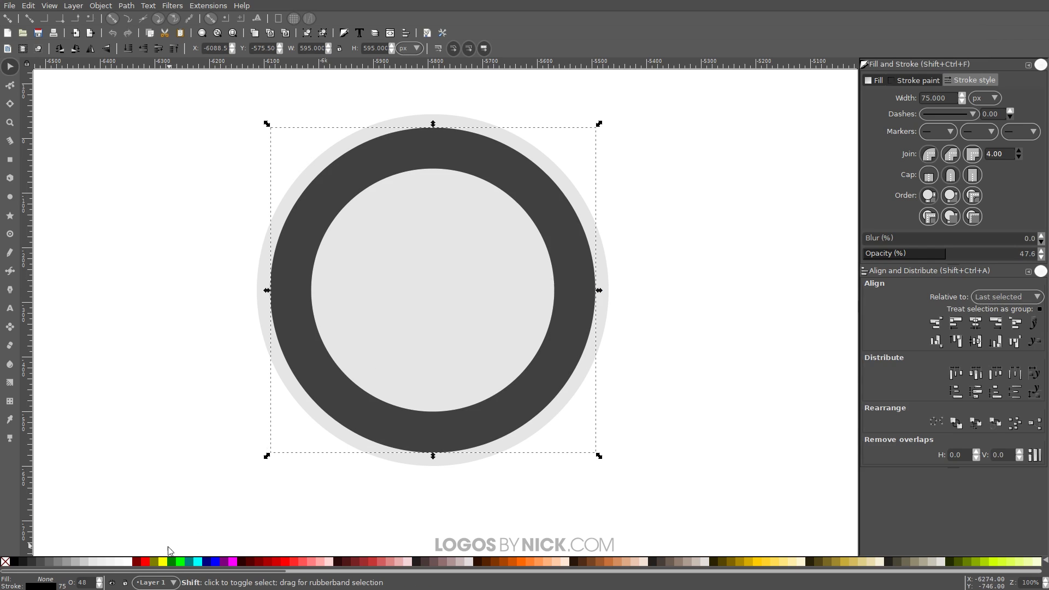
pyautogui.keyDown('shift'); pyautogui.click(145, 563); pyautogui.keyUp('shift')
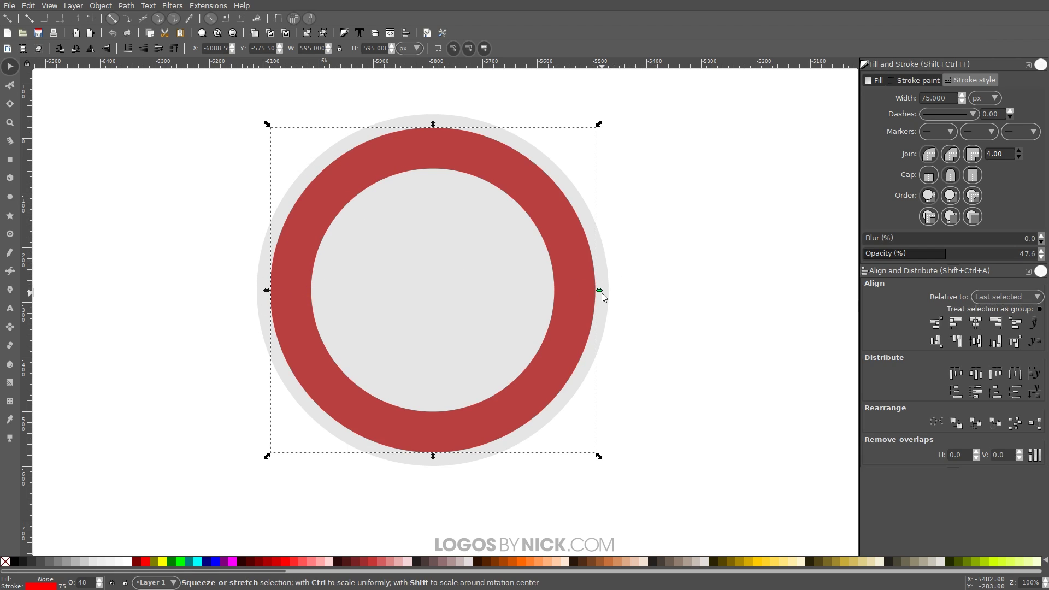
pyautogui.moveTo(600, 293); pyautogui.dragTo(595, 294)
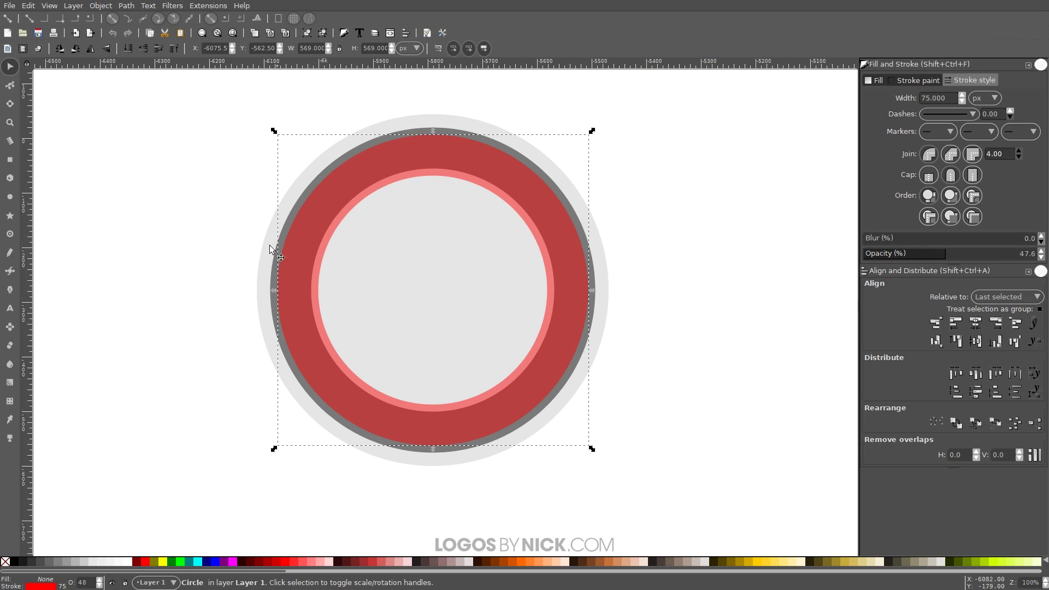
# Step: Draw an upright six-cornered polygon about 342 by 395 px beside the rings' lower left, with a bright green fill and no stroke
pyautogui.scroll(-3, 626, 306)
pyautogui.hscroll(2, 626, 306)
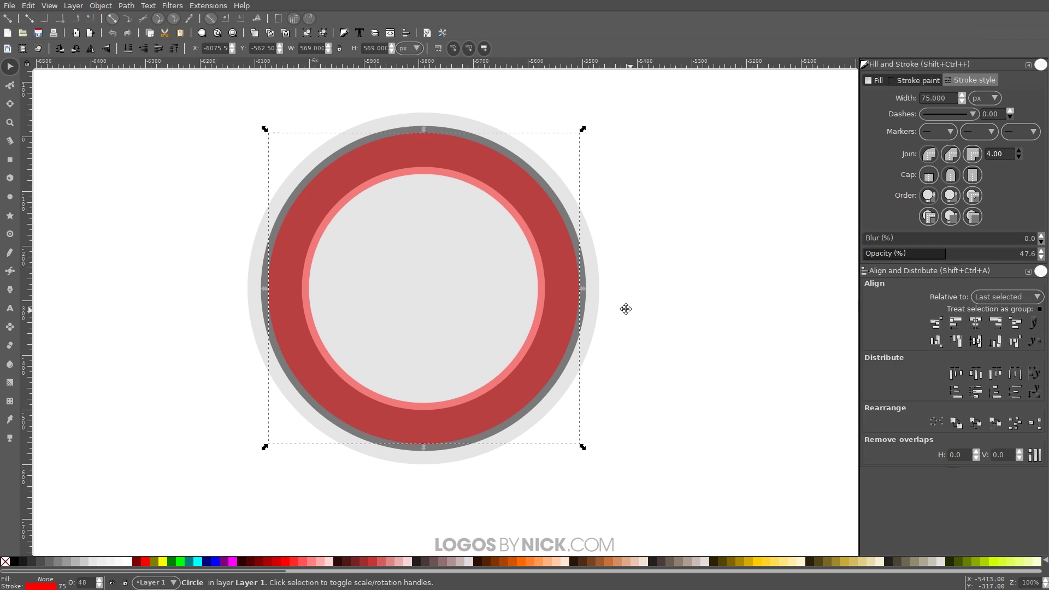
pyautogui.click(9, 216)
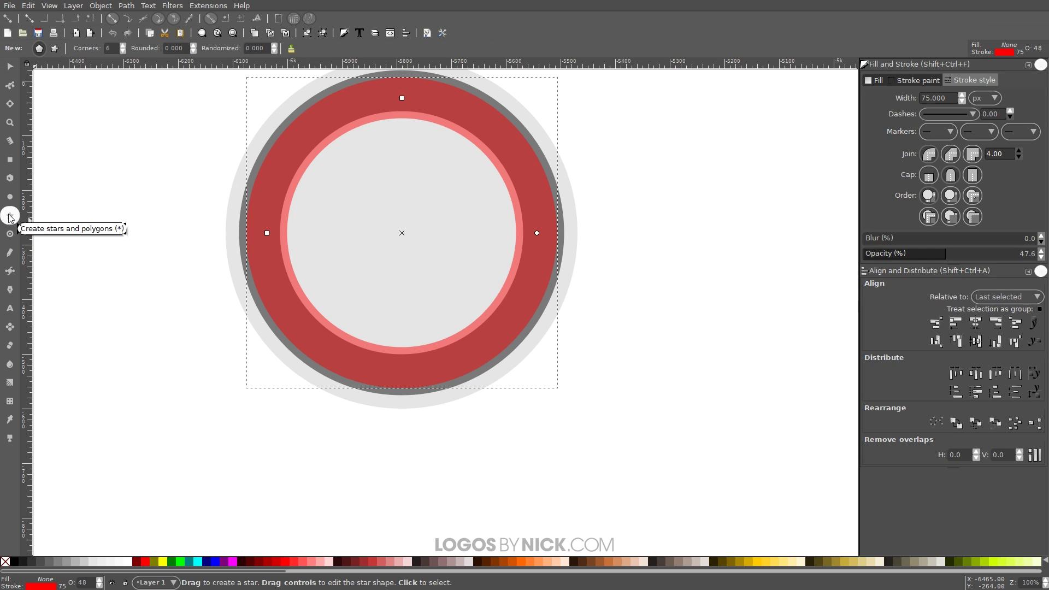
pyautogui.click(38, 49)
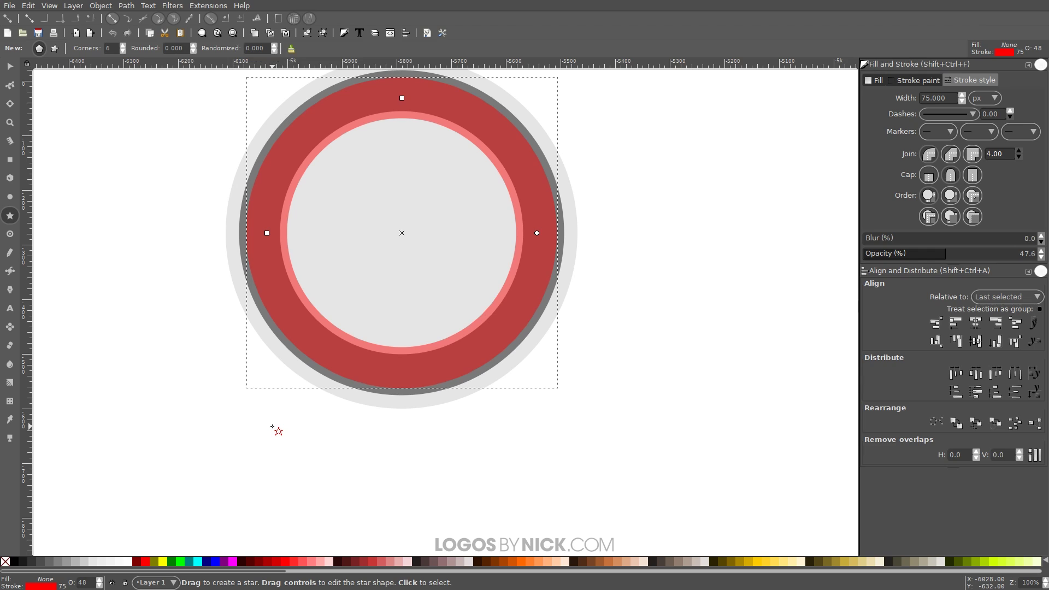
pyautogui.press('ctrl')
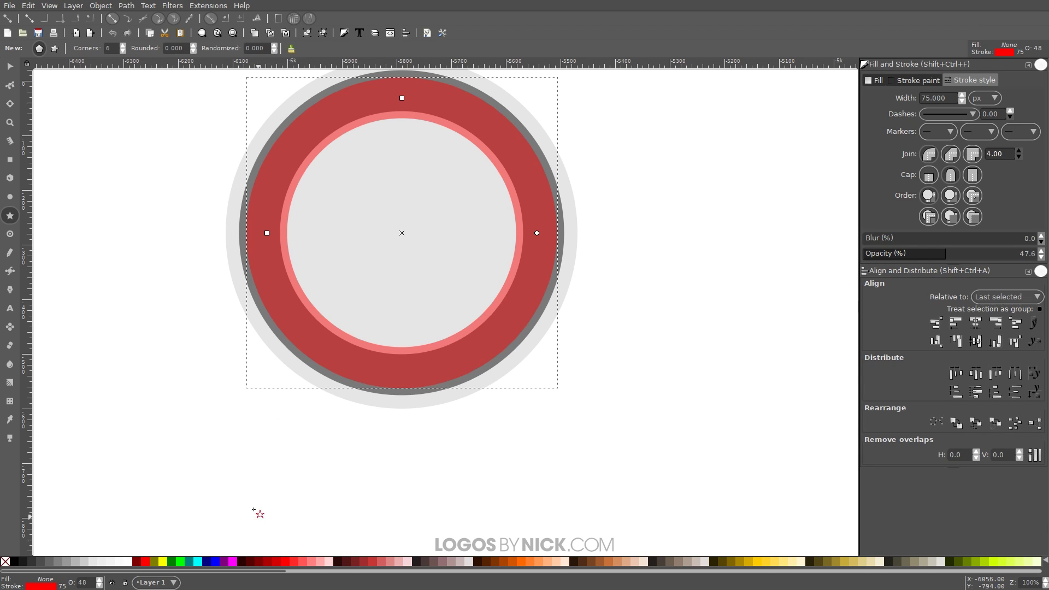
pyautogui.moveTo(199, 414); pyautogui.dragTo(295, 468)
pyautogui.scroll(-1, 355, 457)
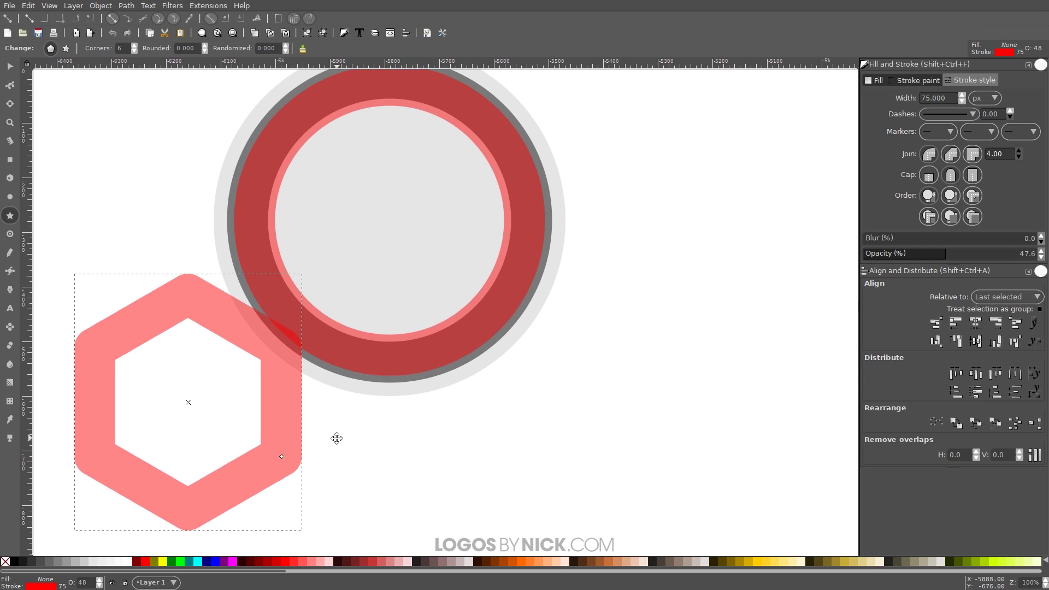
pyautogui.click(180, 562)
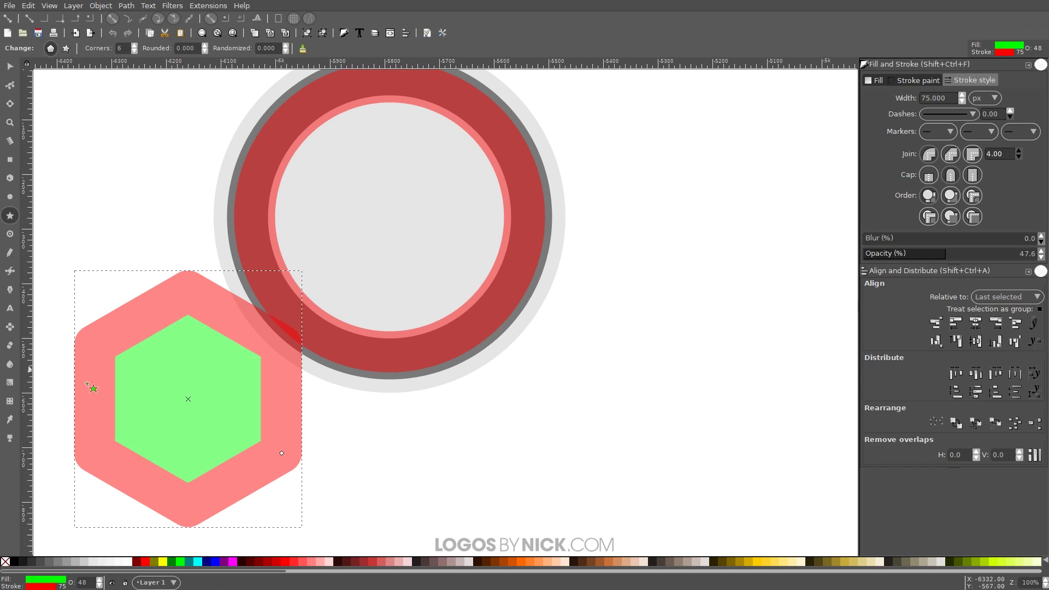
pyautogui.keyDown('shift'); pyautogui.click(6, 562); pyautogui.keyUp('shift')
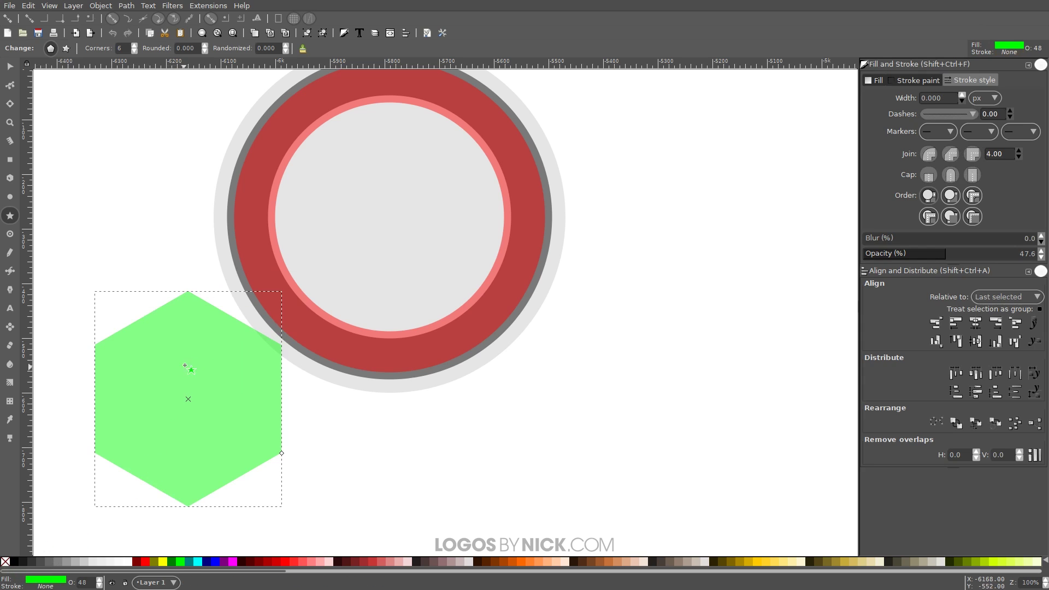
# Step: Move the green hexagon over the lower part of the rings and enlarge it proportionally to about 622 by 719 px
pyautogui.click(10, 66)
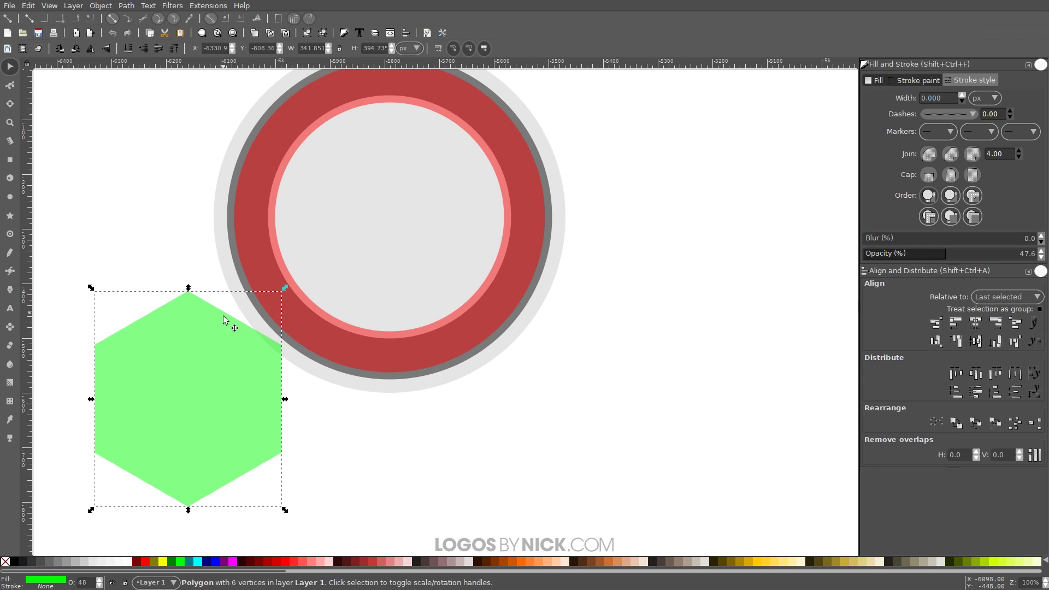
pyautogui.moveTo(199, 373); pyautogui.dragTo(390, 365)
pyautogui.scroll(-2, 432, 355)
pyautogui.moveTo(380, 452); pyautogui.dragTo(408, 541)
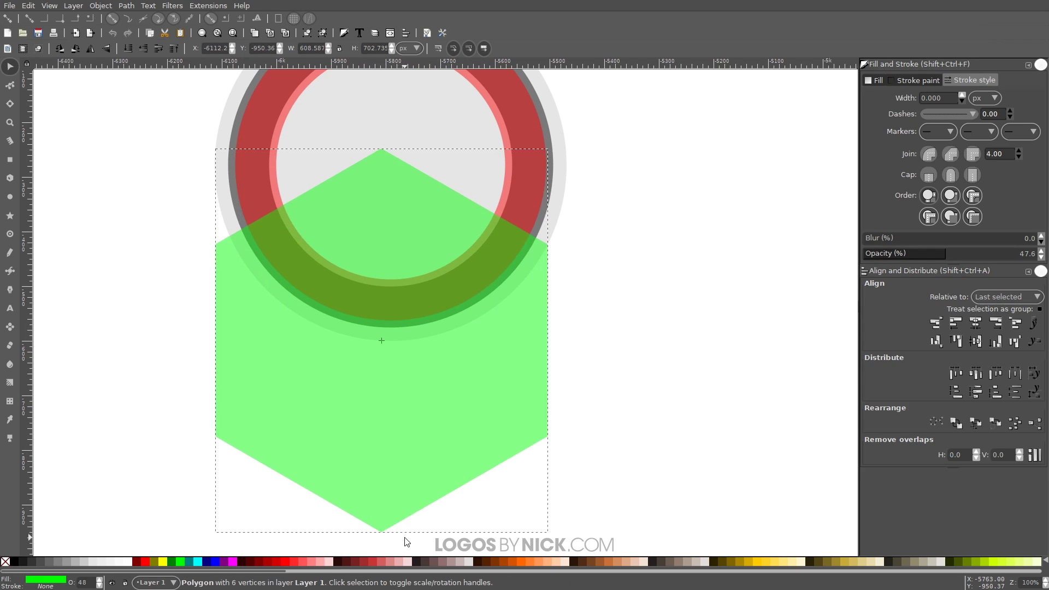
pyautogui.moveTo(416, 237); pyautogui.dragTo(421, 266)
pyautogui.scroll(4, 441, 270)
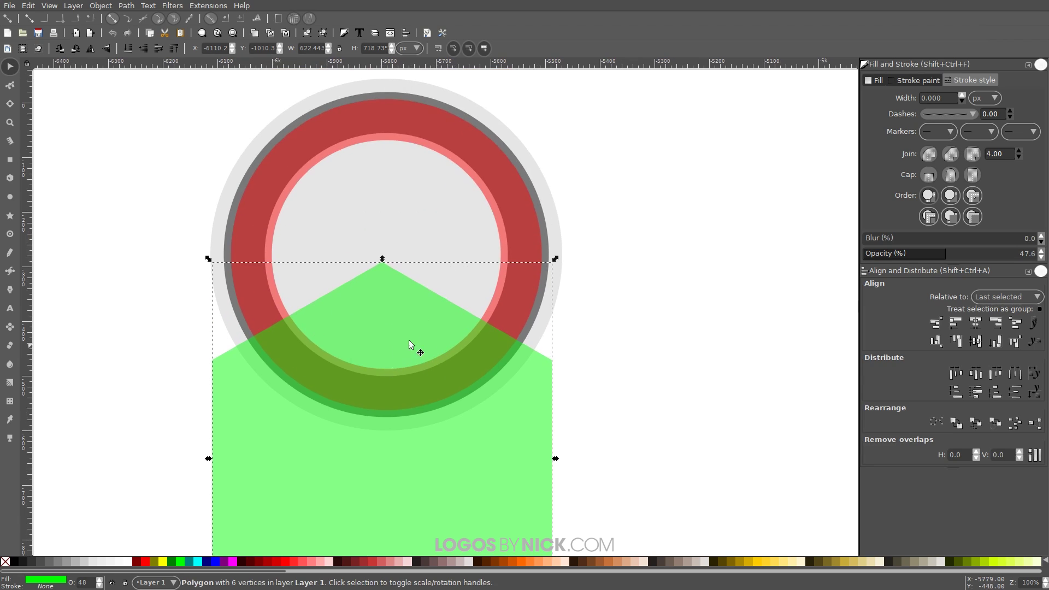
# Step: Center the green hexagon and the large light gray circle on a common vertical axis
pyautogui.keyDown('shift'); pyautogui.click(399, 198); pyautogui.keyUp('shift')
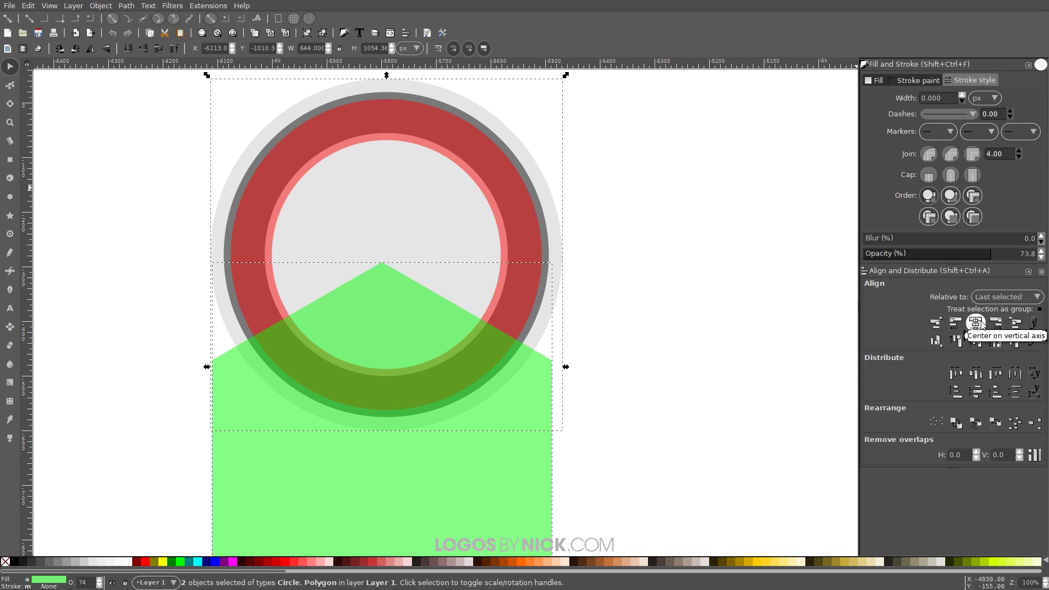
pyautogui.click(976, 323)
pyautogui.scroll(-2, 746, 328)
pyautogui.click(698, 229)
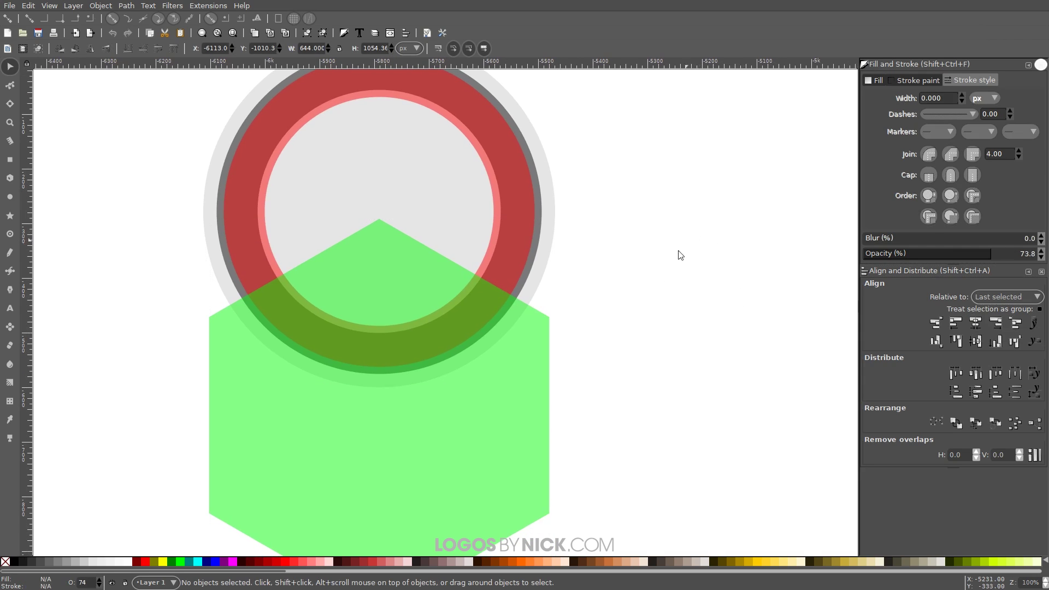
# Step: Enlarge the green hexagon proportionally around its center to about 702 by 811 px
pyautogui.scroll(-1, 621, 358)
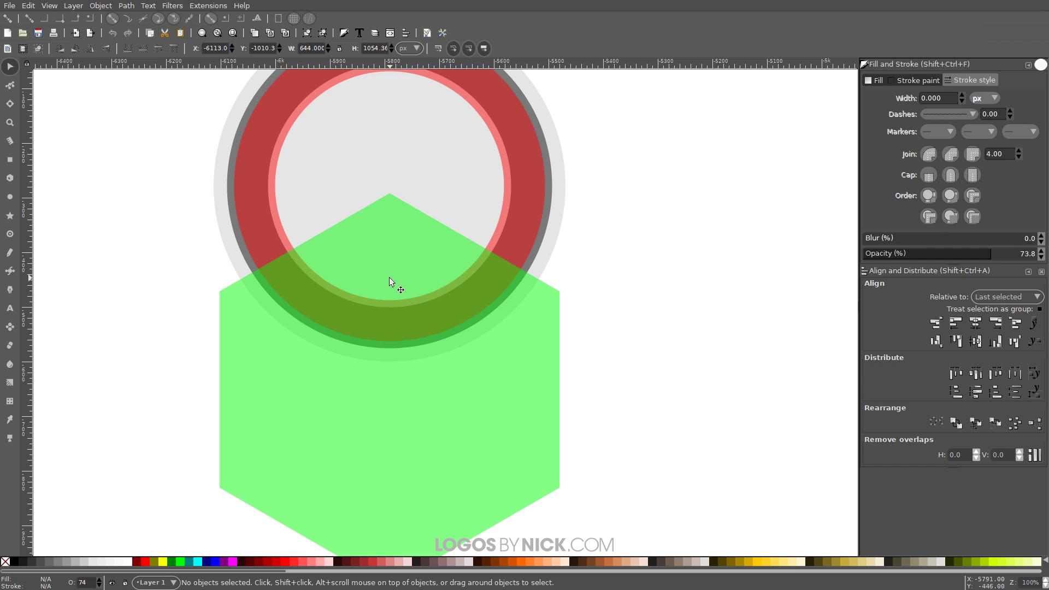
pyautogui.click(389, 282)
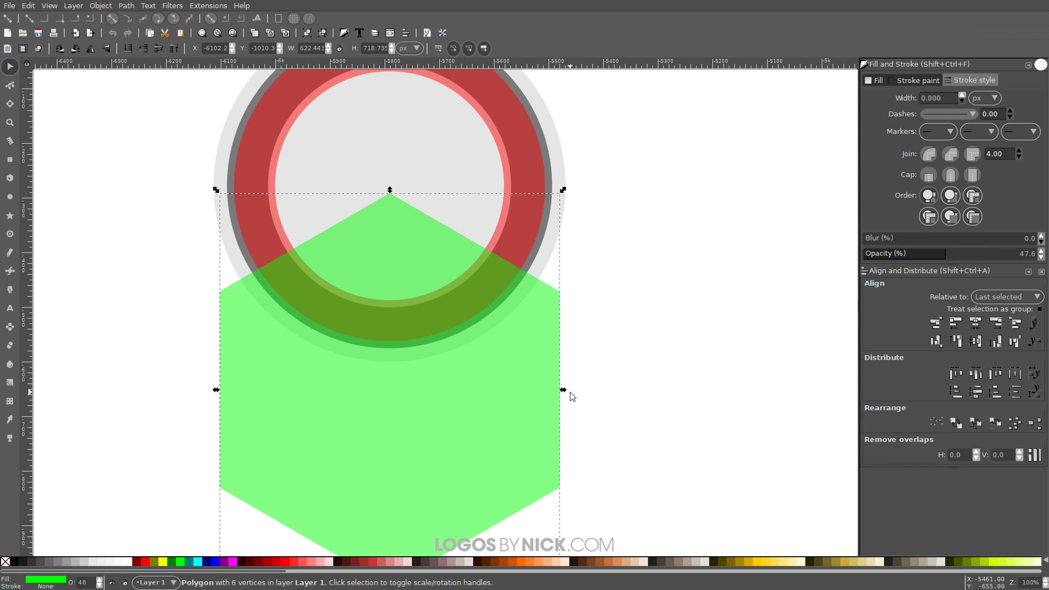
pyautogui.moveTo(562, 392); pyautogui.dragTo(587, 403)
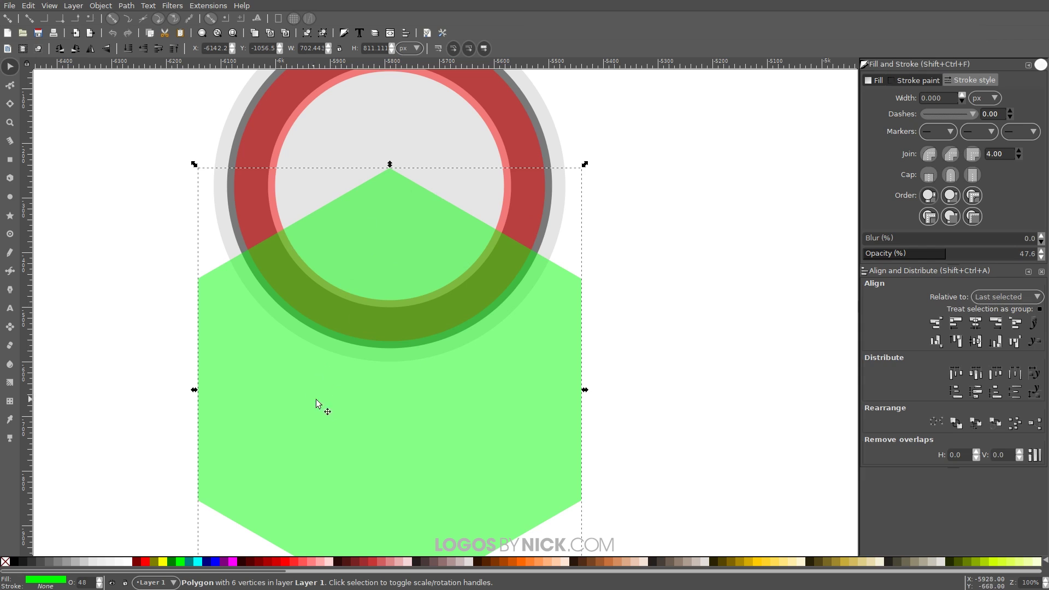
# Step: Duplicate the green hexagon as a blue-filled copy scaled around its center to about 604 by 698 px
pyautogui.scroll(-2, 399, 323)
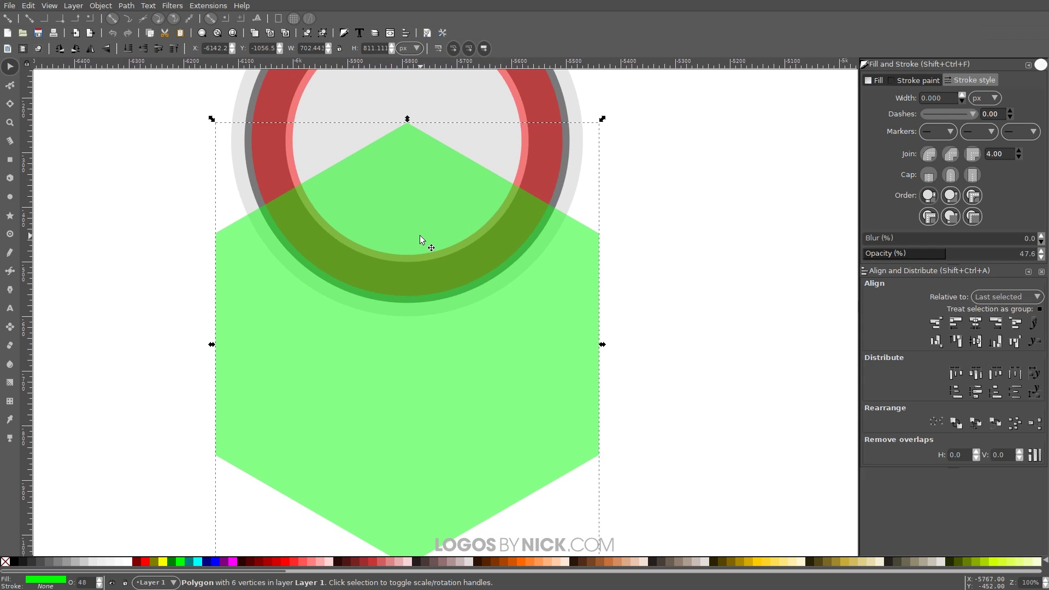
pyautogui.rightClick(432, 223)
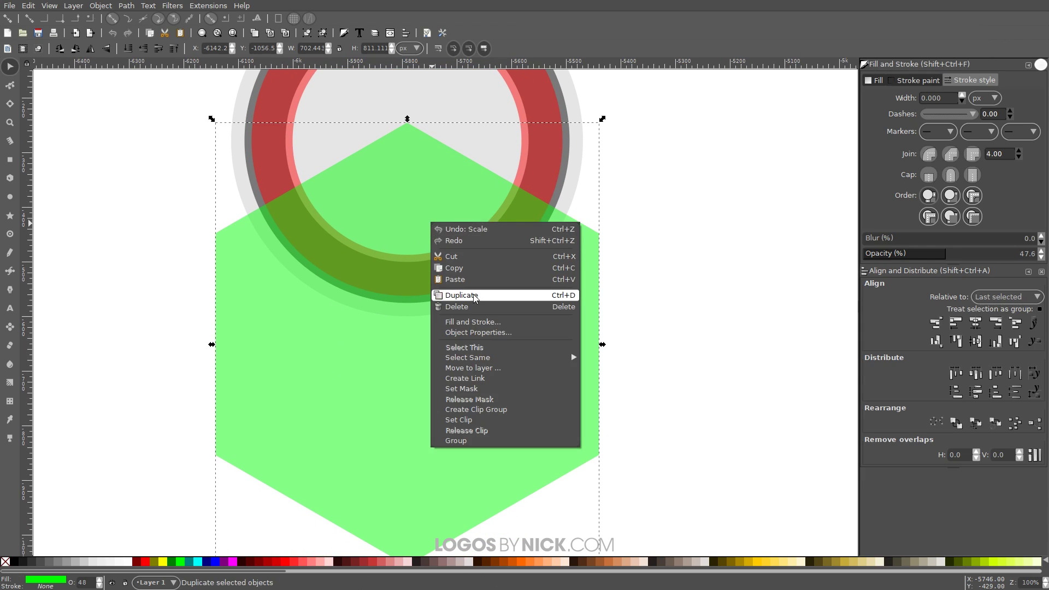
pyautogui.click(460, 296)
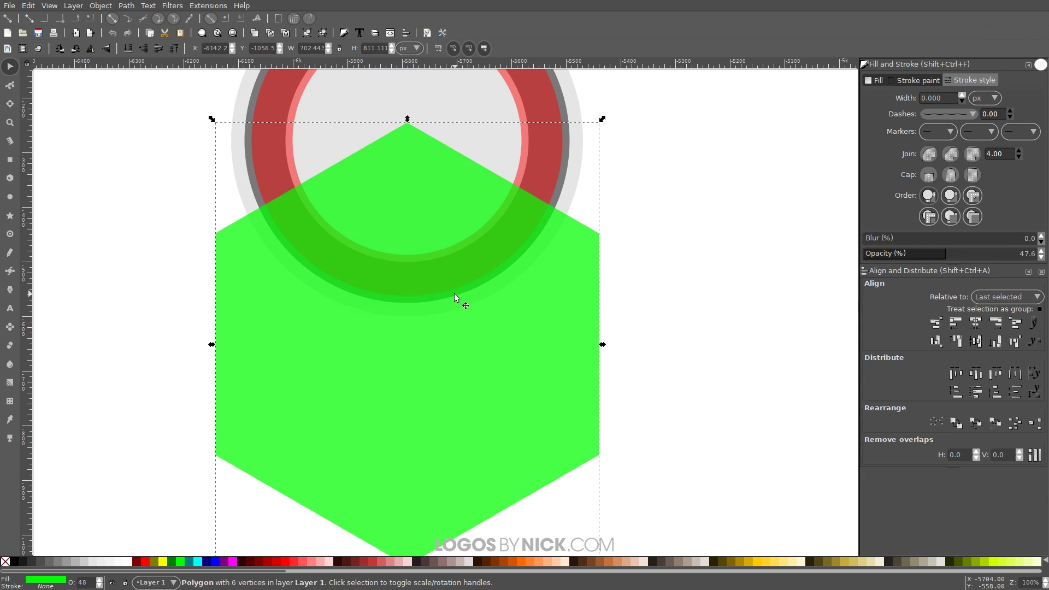
pyautogui.click(215, 562)
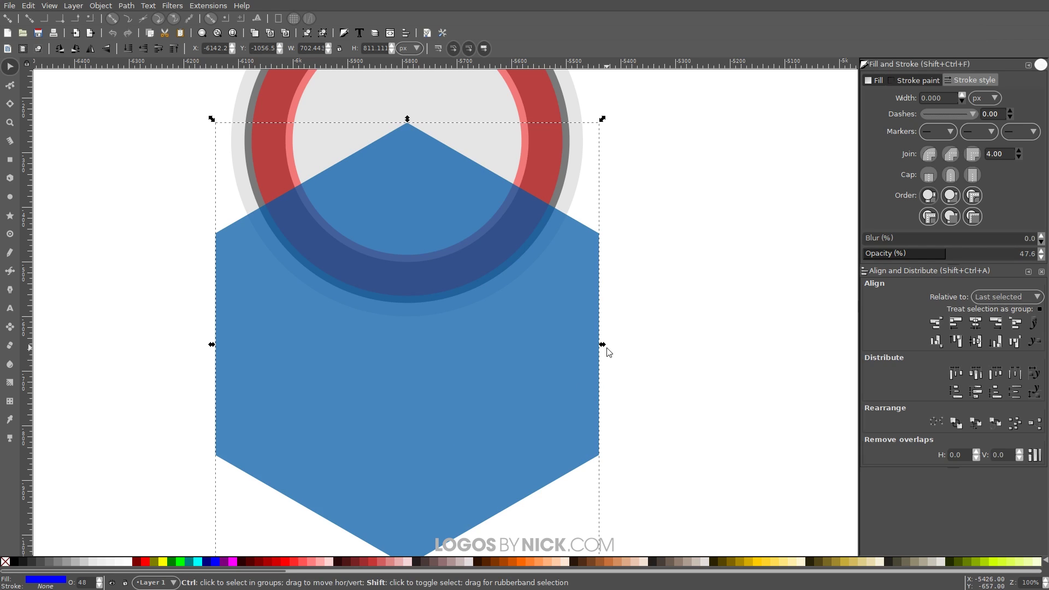
pyautogui.moveTo(603, 345); pyautogui.dragTo(579, 349)
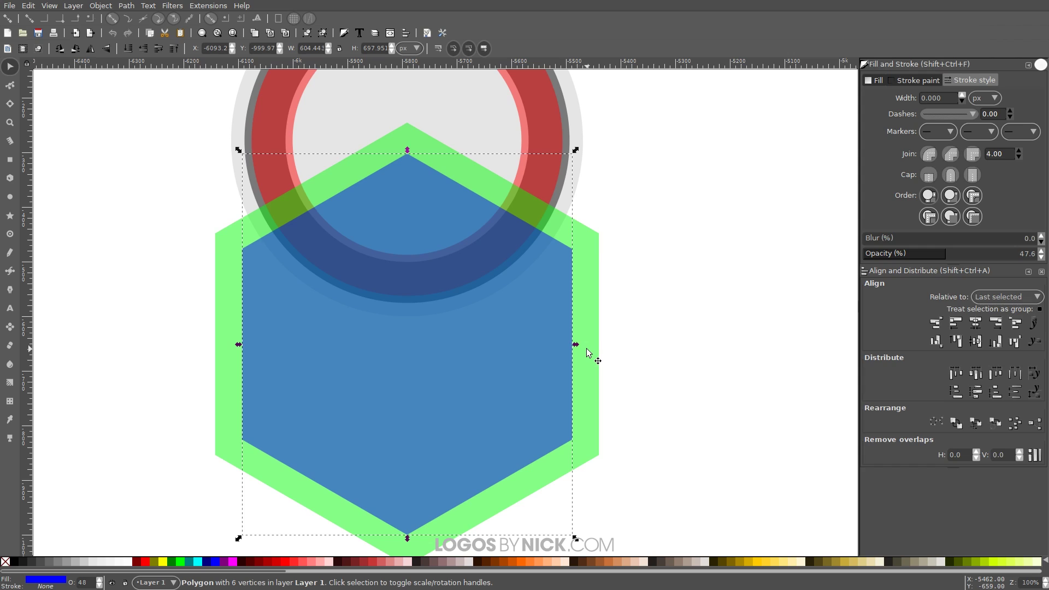
# Step: Duplicate the outer green hexagon and shrink the copy around its center to about 568 by 656 px, inside the blue one
pyautogui.click(590, 244)
pyautogui.rightClick(590, 245)
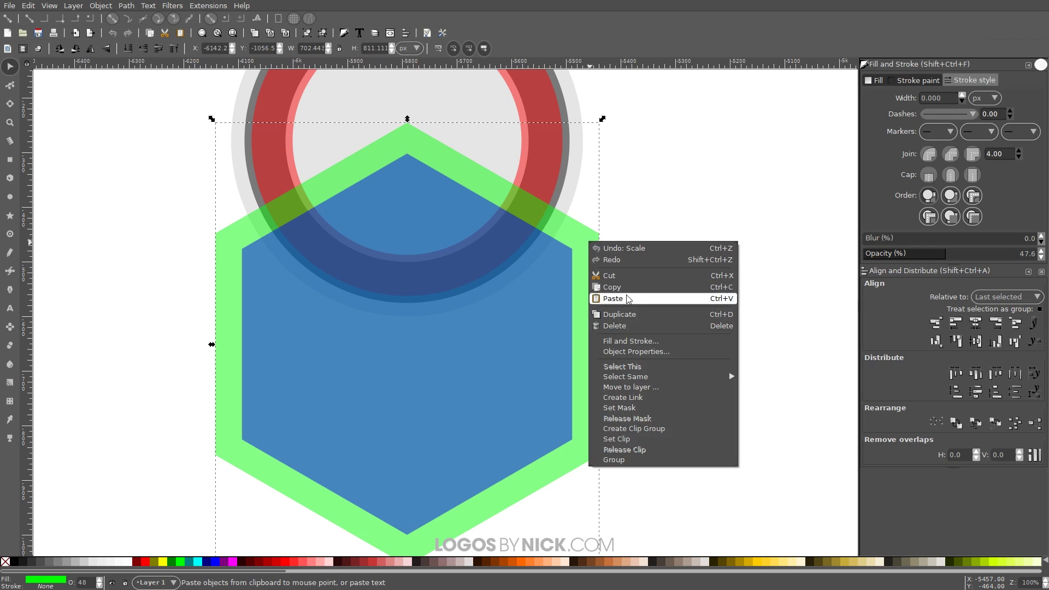
pyautogui.click(650, 315)
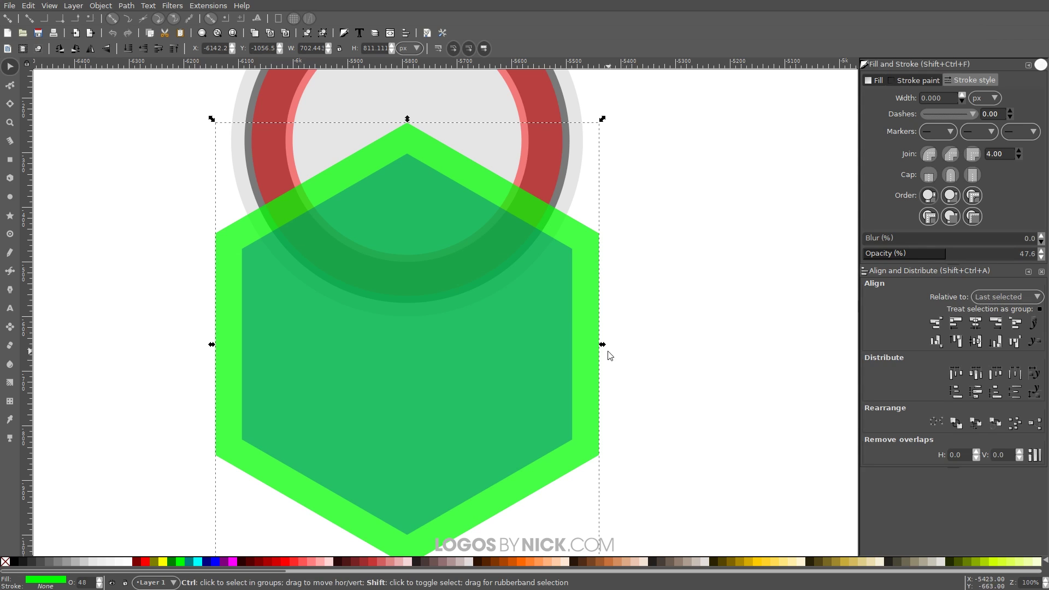
pyautogui.moveTo(602, 346); pyautogui.dragTo(565, 350)
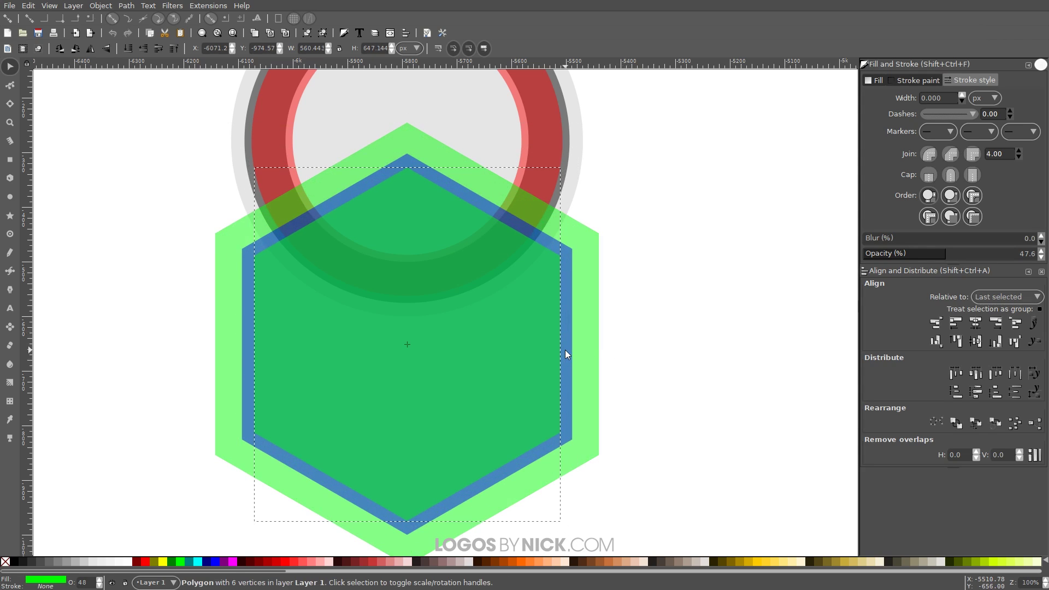
pyautogui.press(',')
pyautogui.press(',')
pyautogui.press(',')
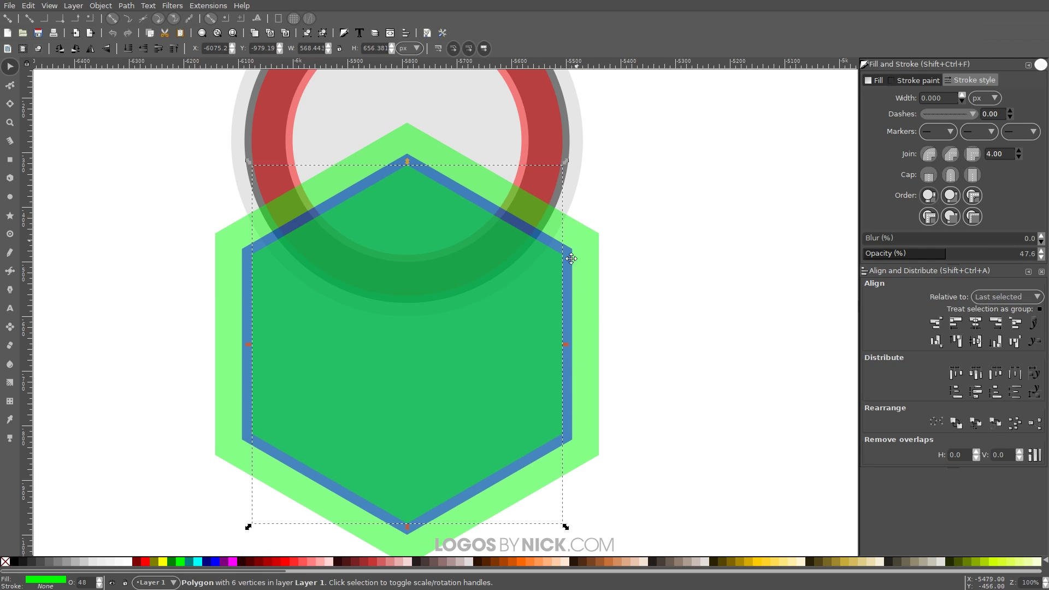
pyautogui.scroll(5, 562, 311)
pyautogui.hscroll(1, 562, 312)
pyautogui.scroll(-1, 542, 330)
pyautogui.hscroll(-1, 542, 330)
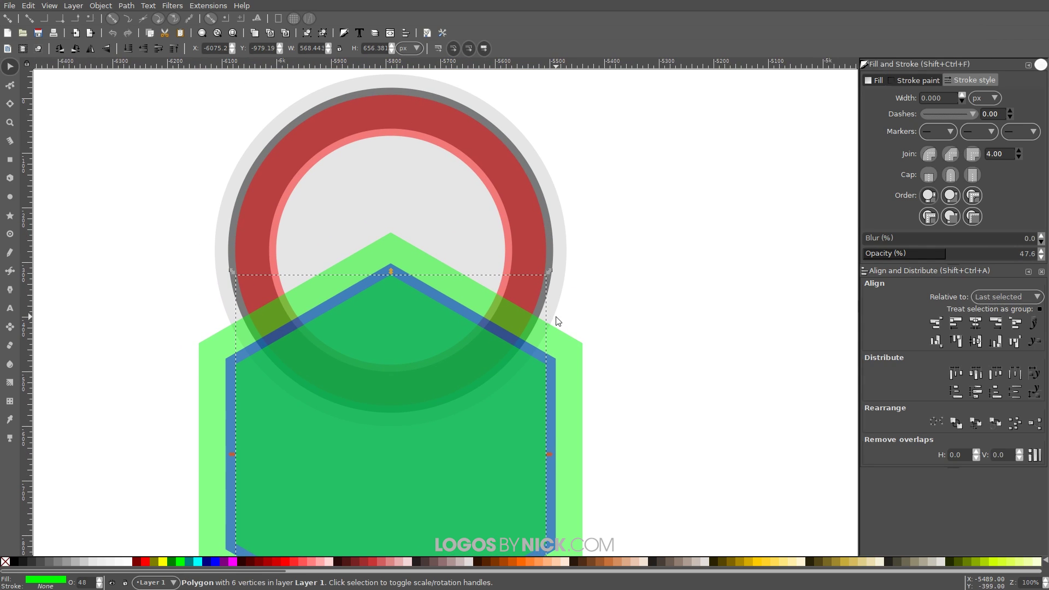
pyautogui.click(699, 221)
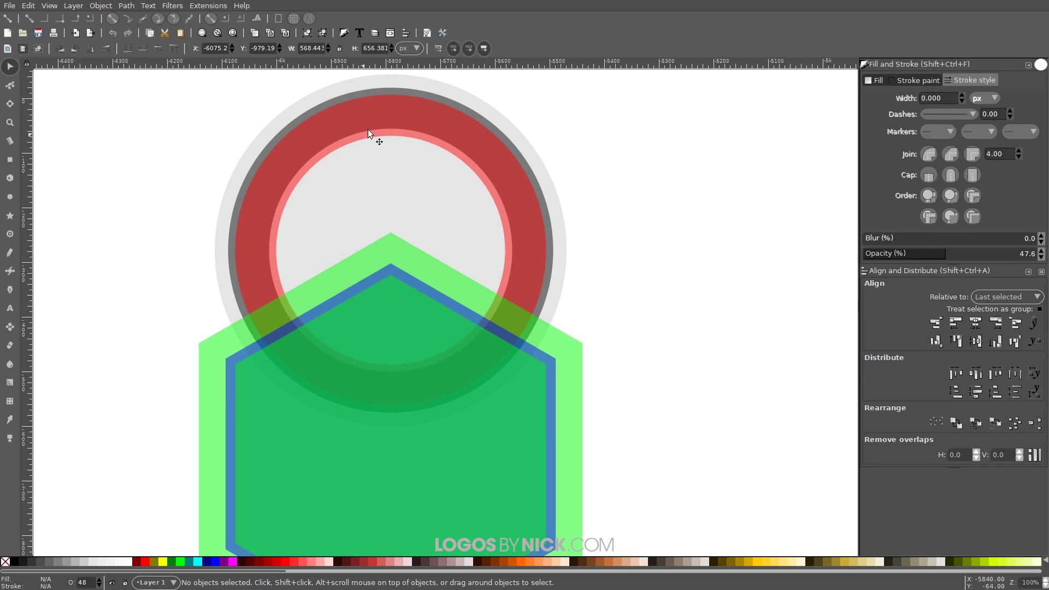
# Step: Convert the strokes of the red ring and the dark ring behind it to paths
pyautogui.click(398, 112)
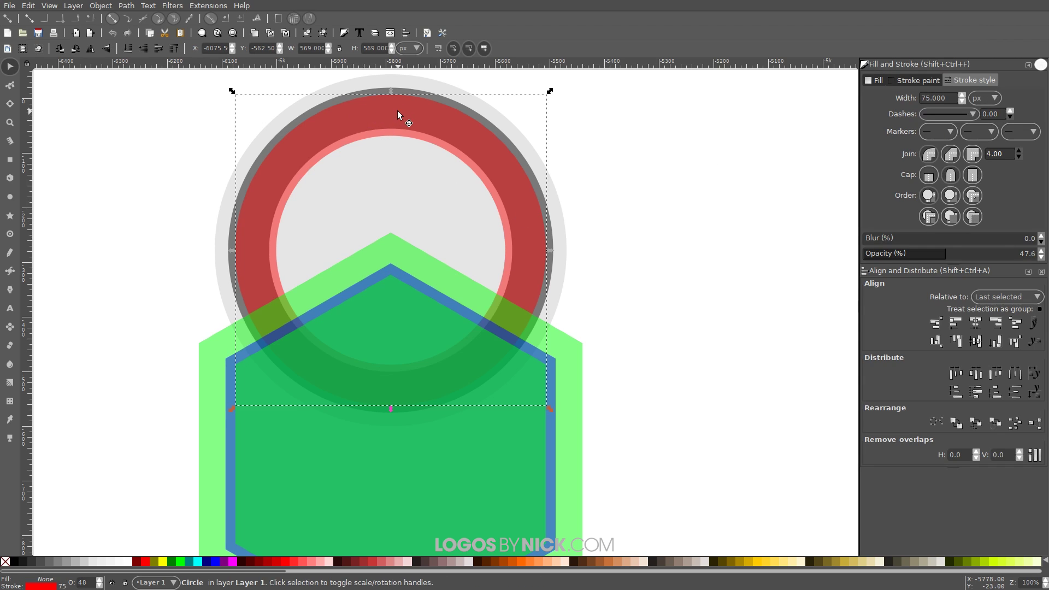
pyautogui.click(130, 6)
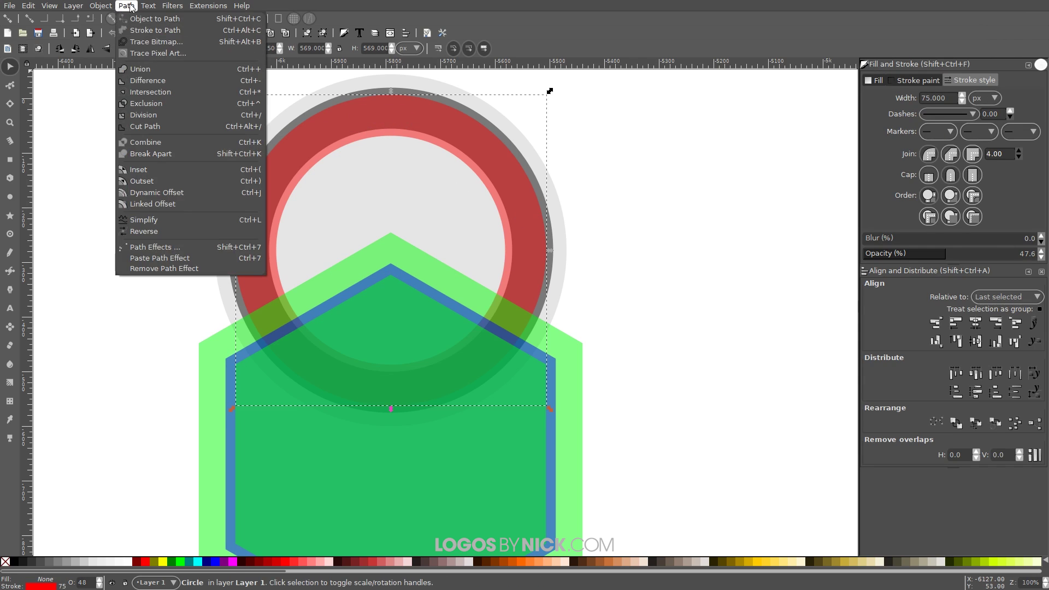
pyautogui.click(154, 30)
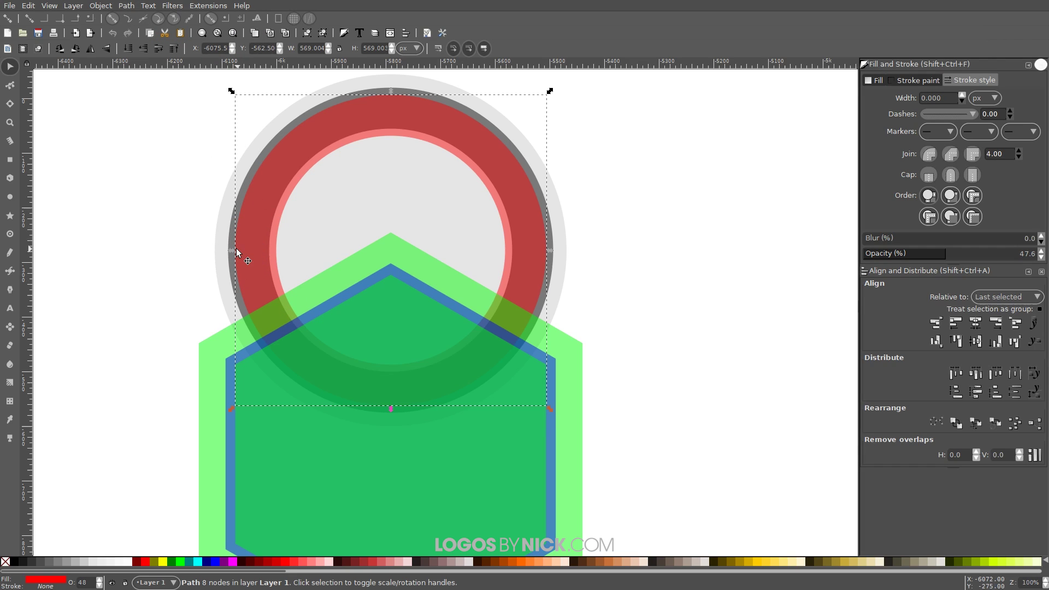
pyautogui.hotkey('ctrl', 'z')
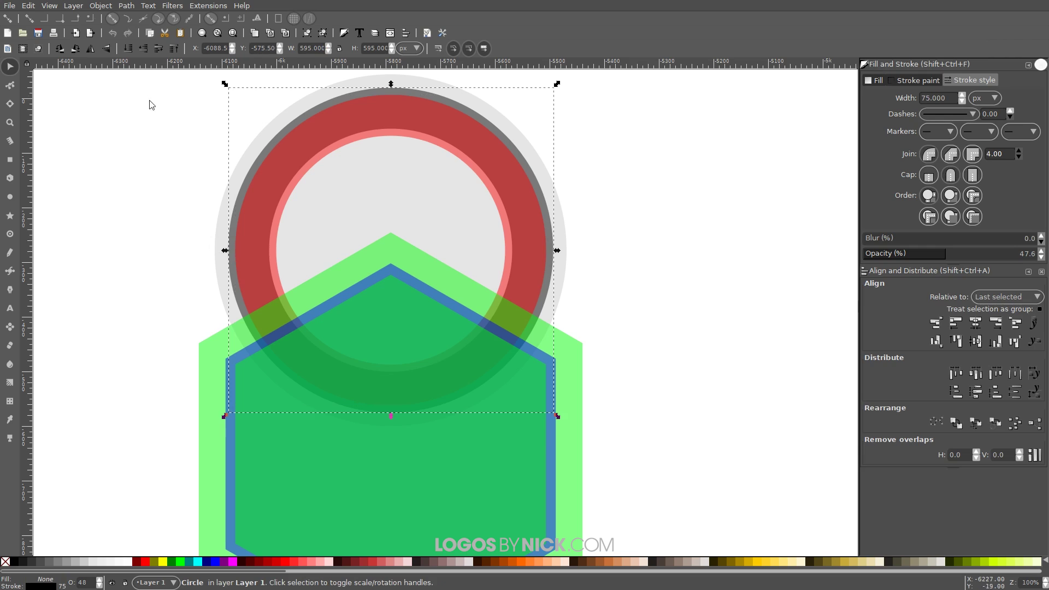
pyautogui.click(127, 6)
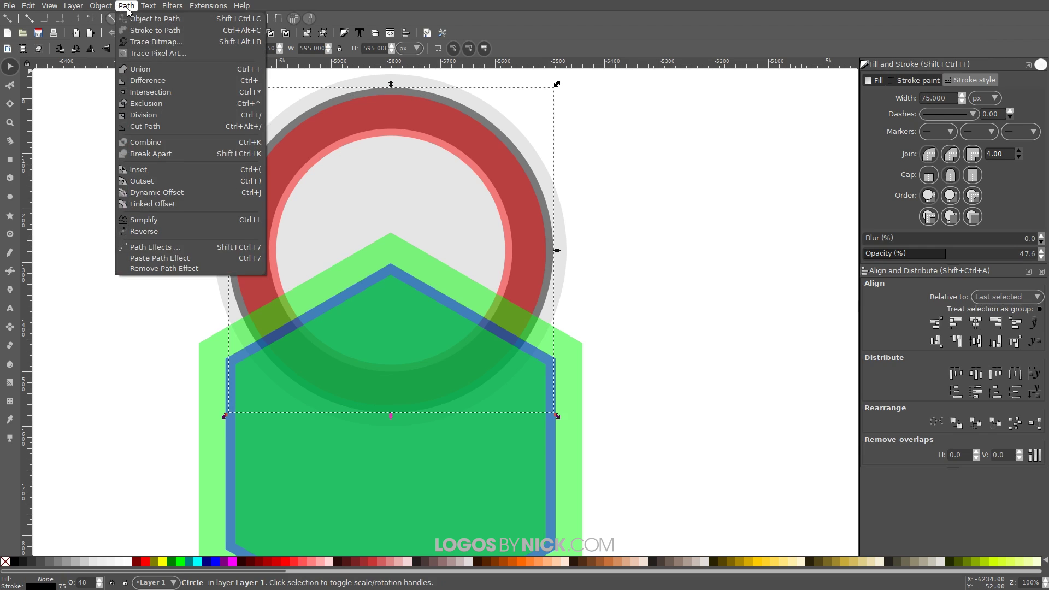
pyautogui.click(154, 30)
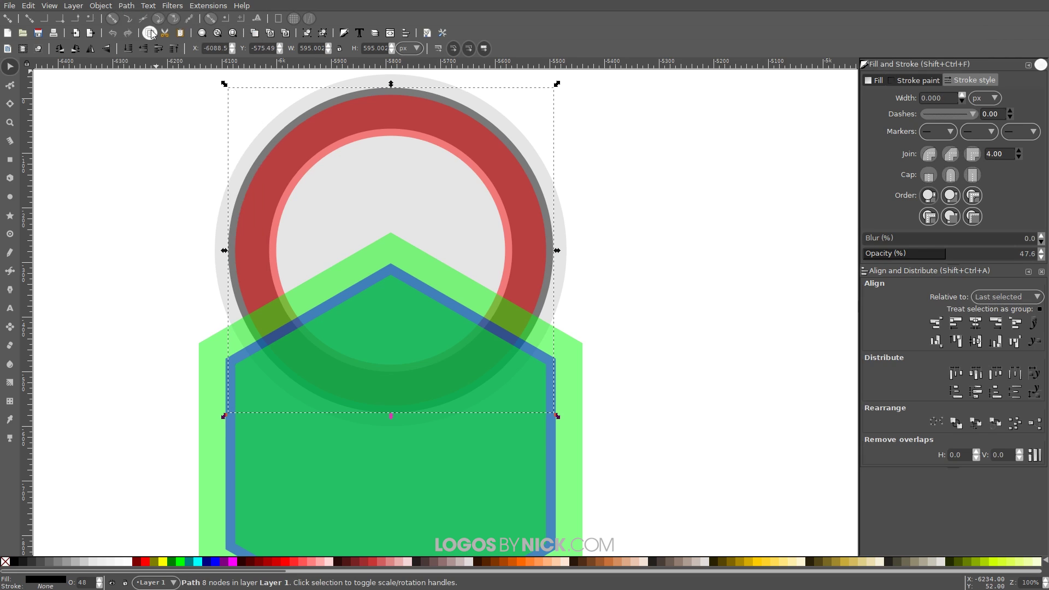
pyautogui.click(683, 232)
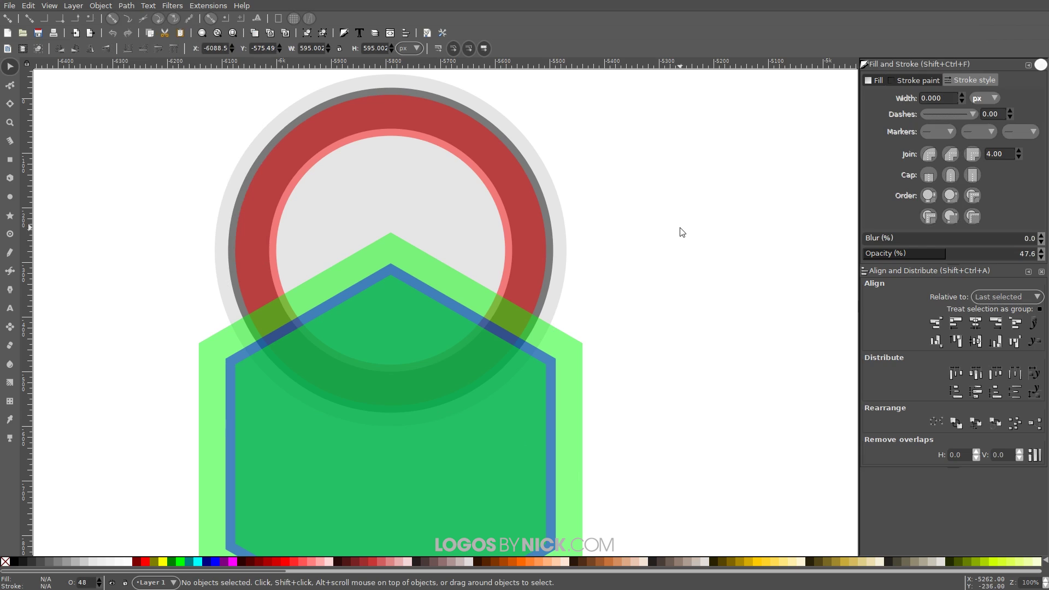
# Step: Intersect the outermost green hexagon with the dark ring path
pyautogui.click(573, 365)
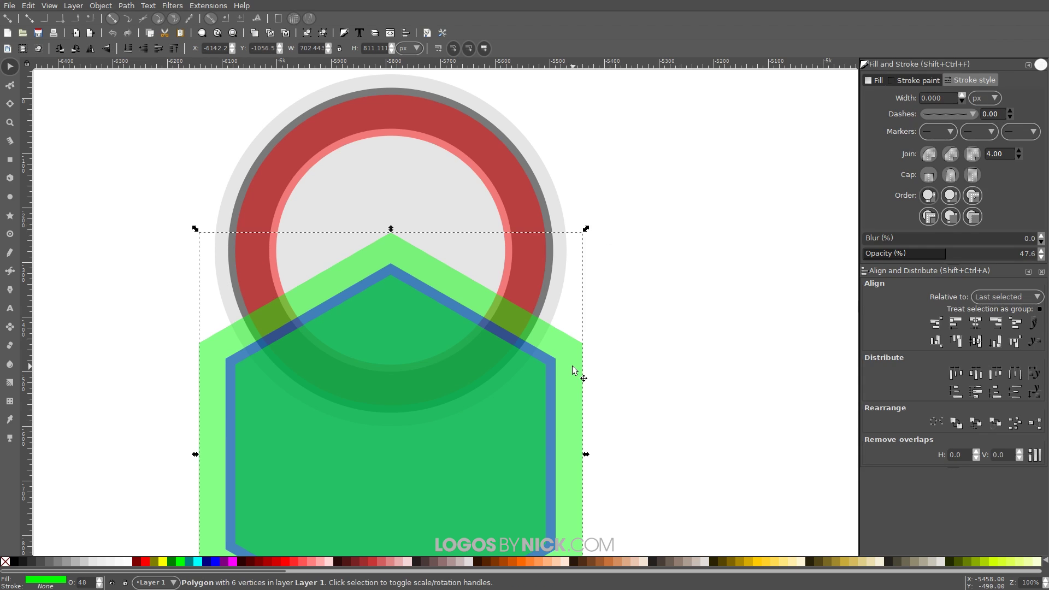
pyautogui.press('shift')
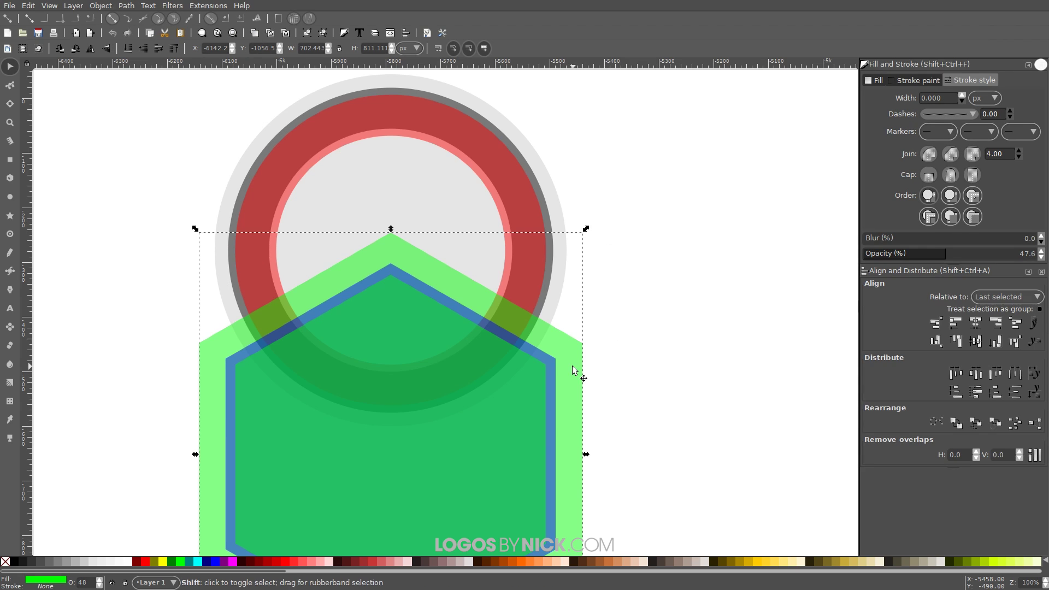
pyautogui.keyDown('shift'); pyautogui.click(552, 243); pyautogui.keyUp('shift')
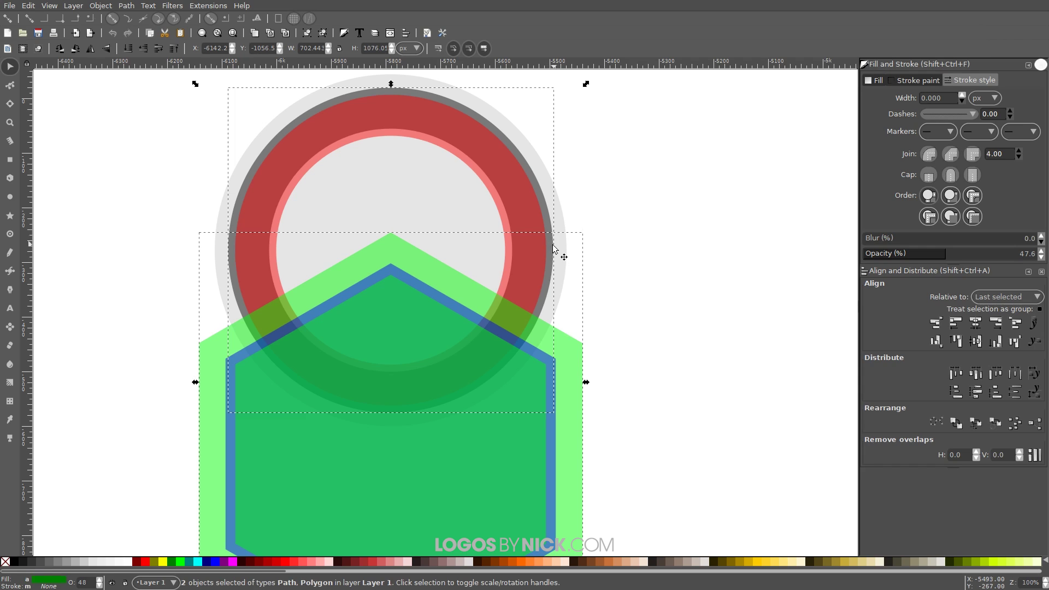
pyautogui.click(126, 6)
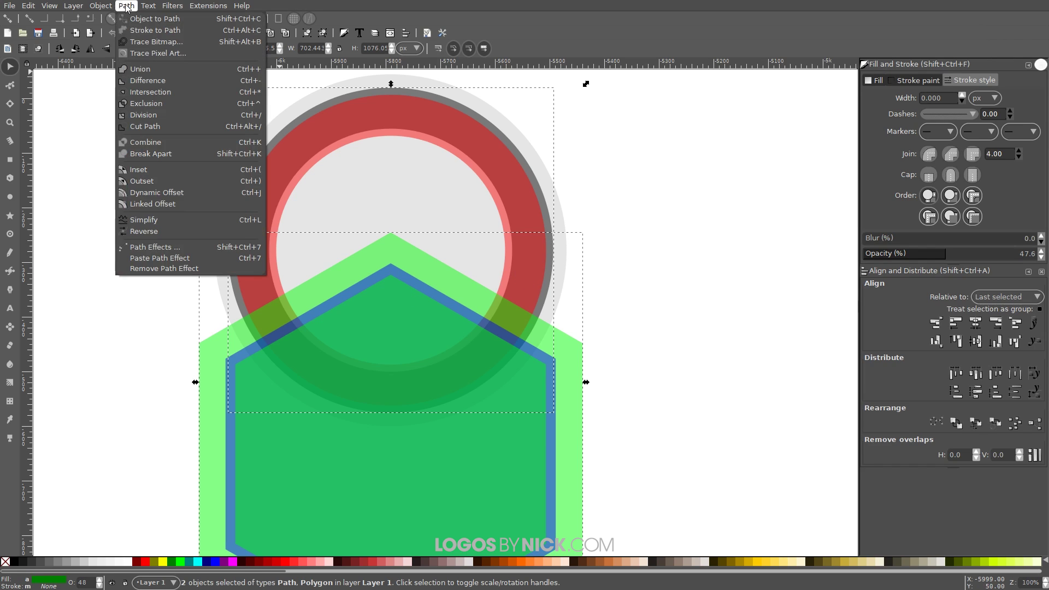
pyautogui.click(162, 93)
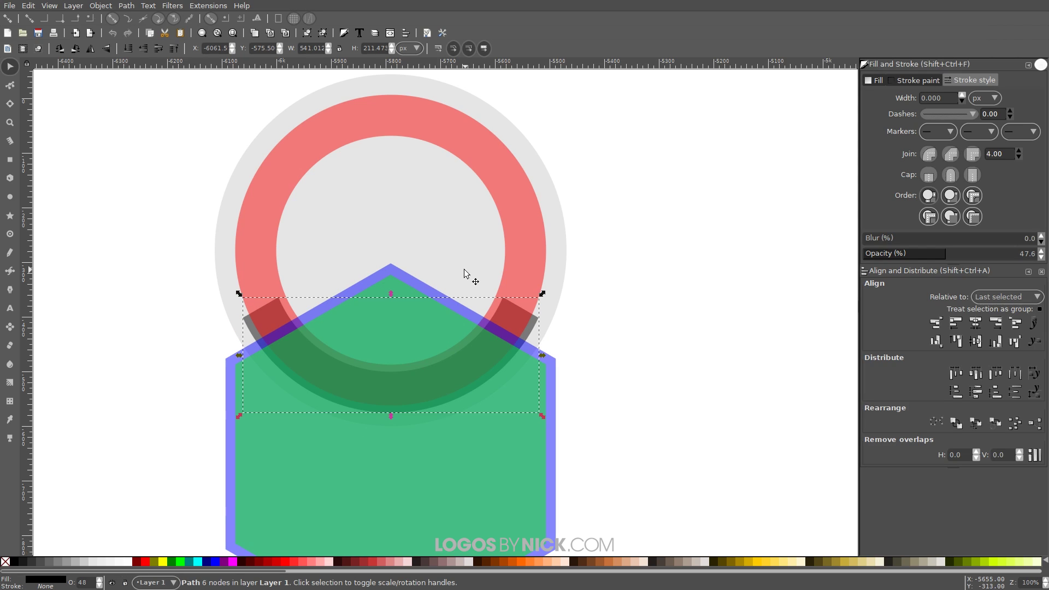
# Step: Subtract the inner green hexagon from the dark arc with Difference
pyautogui.scroll(-2, 466, 315)
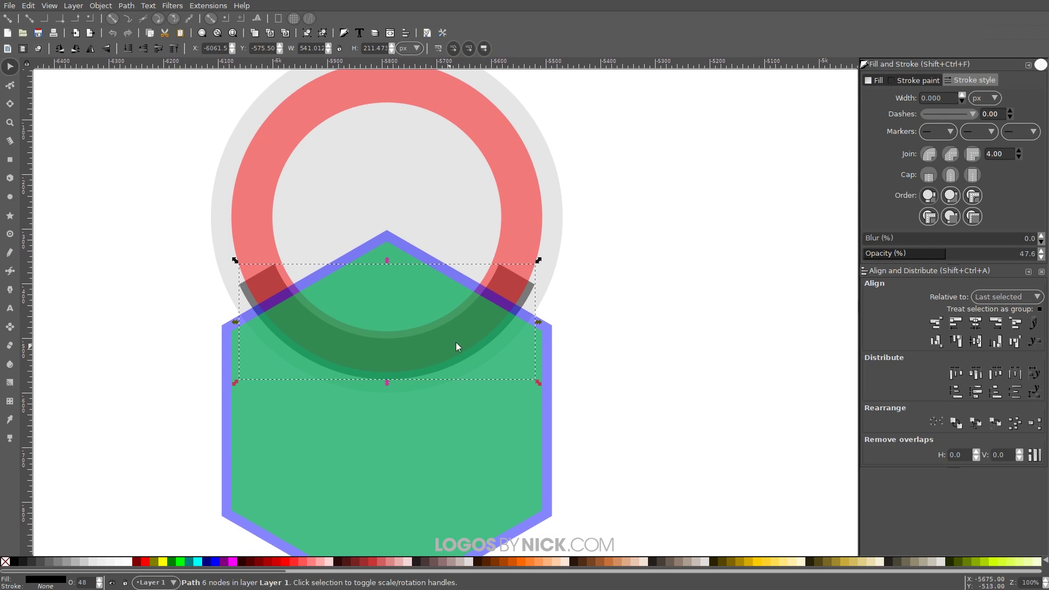
pyautogui.keyDown('shift'); pyautogui.click(286, 440); pyautogui.keyUp('shift')
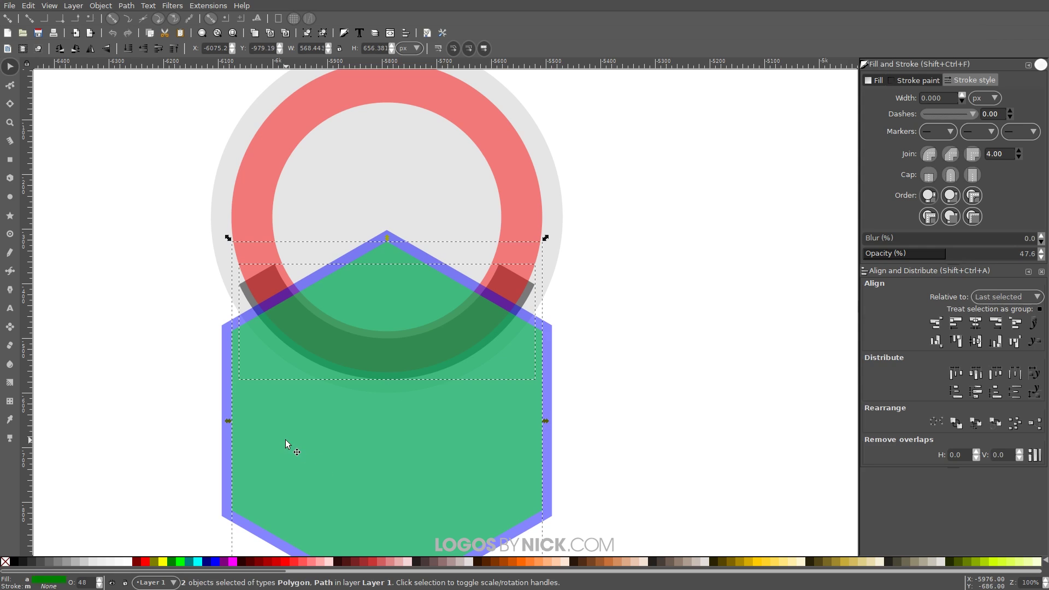
pyautogui.click(146, 7)
pyautogui.moveTo(126, 6)
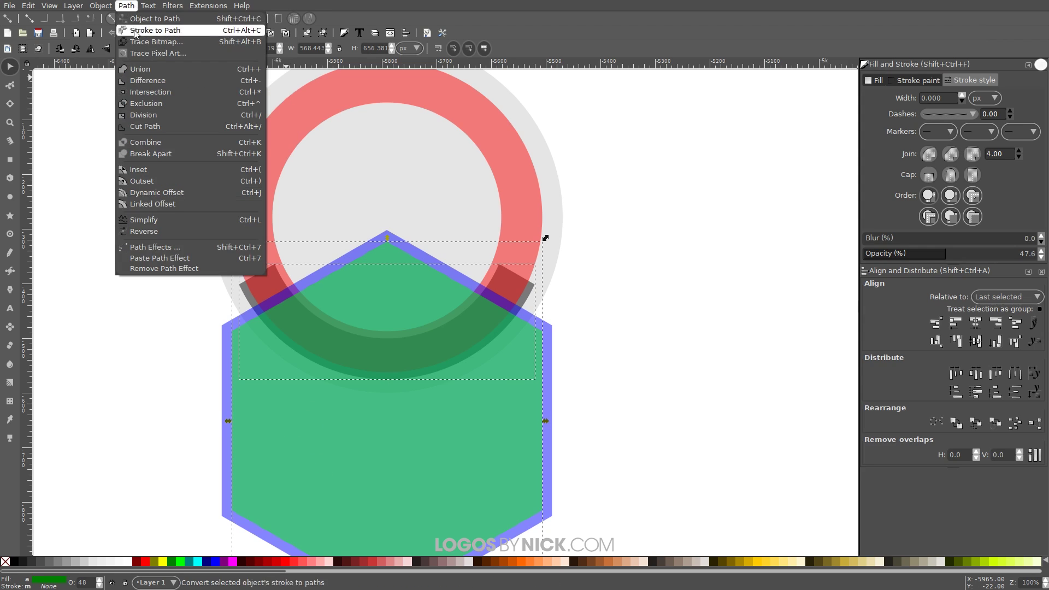
pyautogui.click(148, 81)
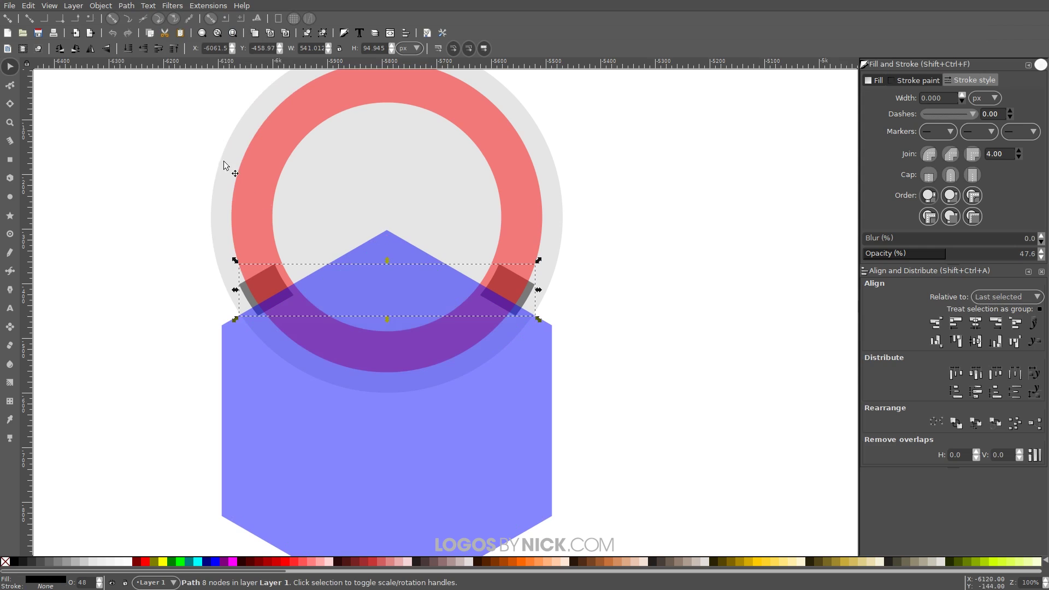
# Step: Intersect the blue hexagon with the red ring path, keeping only the ring's lower arc
pyautogui.click(497, 358)
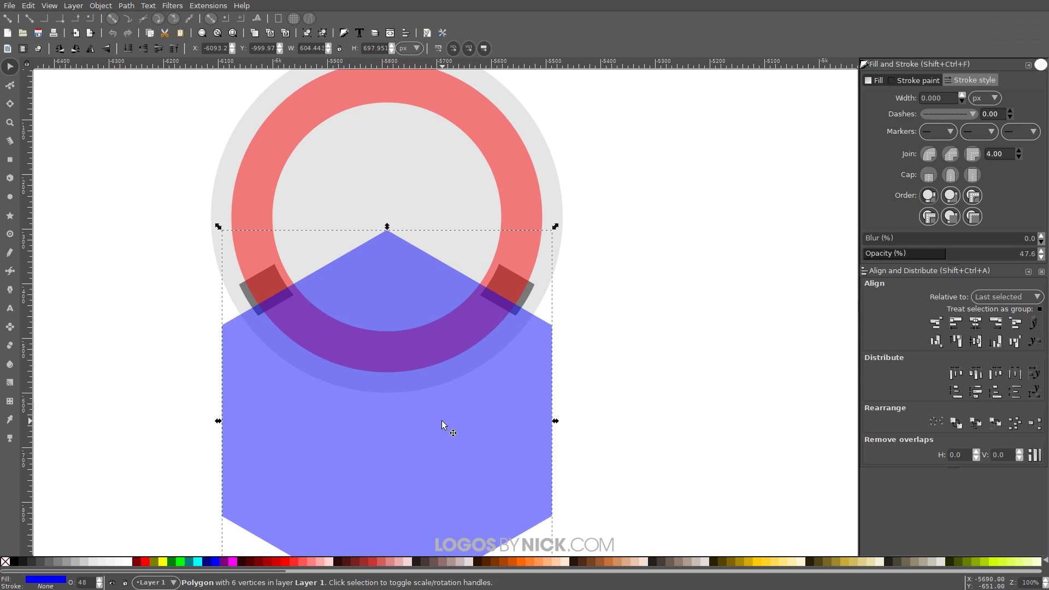
pyautogui.press('shift')
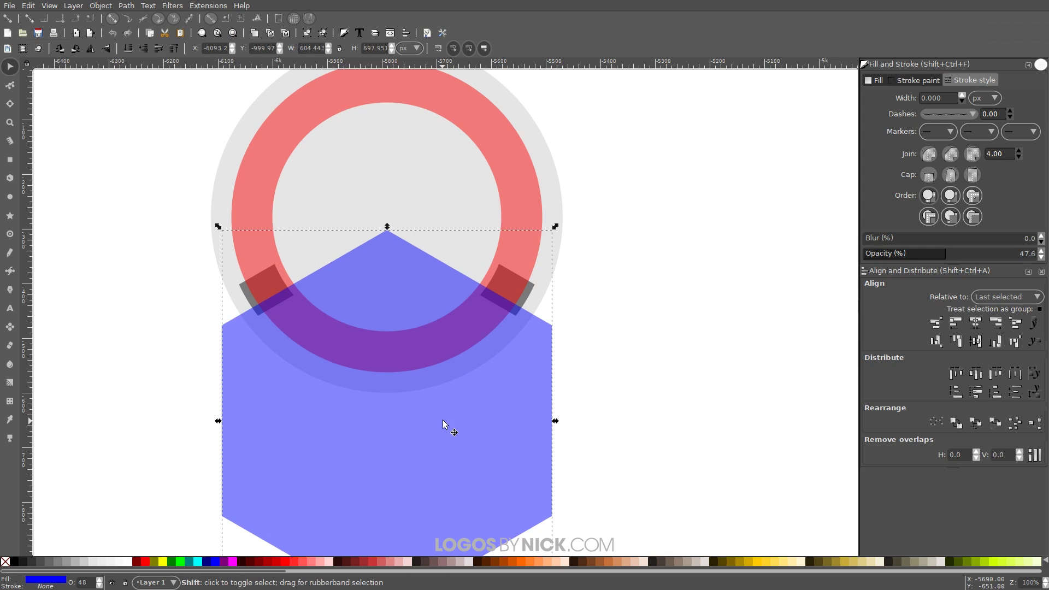
pyautogui.keyDown('shift'); pyautogui.click(498, 165); pyautogui.keyUp('shift')
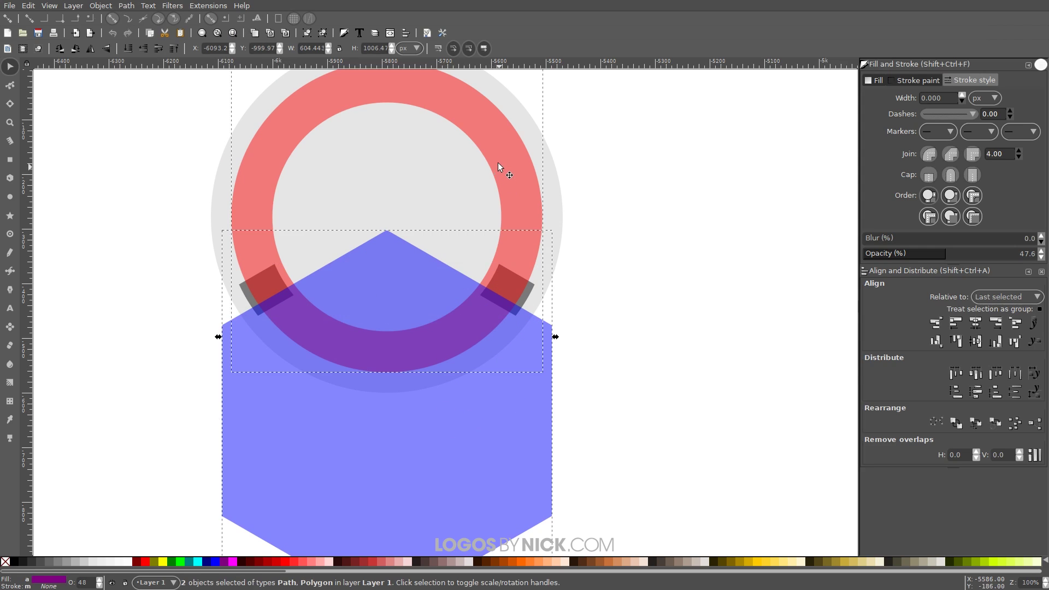
pyautogui.click(126, 8)
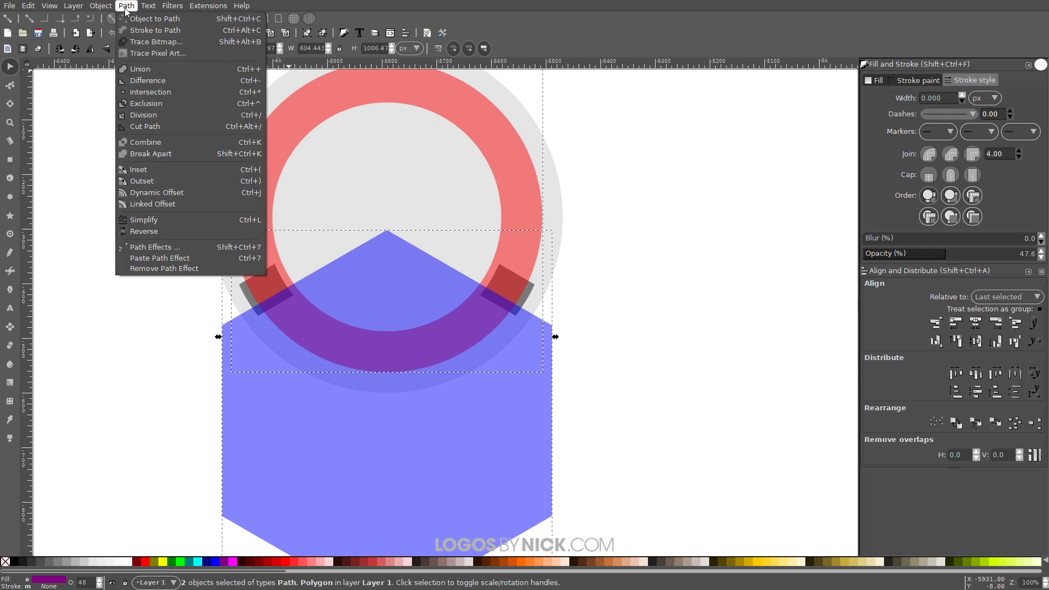
pyautogui.click(153, 93)
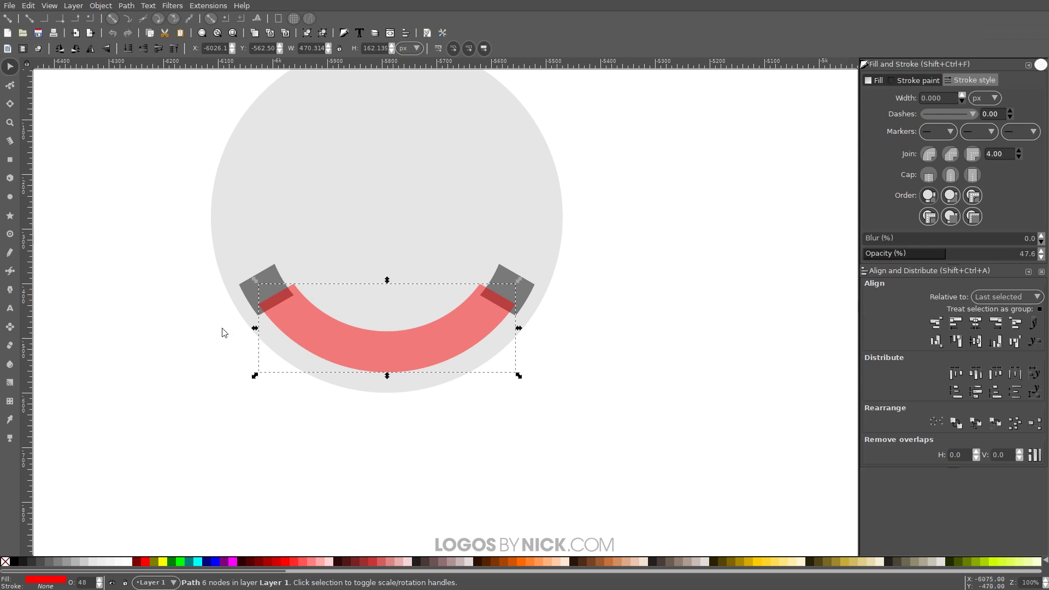
# Step: Turn on snapping, including snapping of nodes, paths and handles
pyautogui.moveTo(607, 298); pyautogui.dragTo(584, 340)
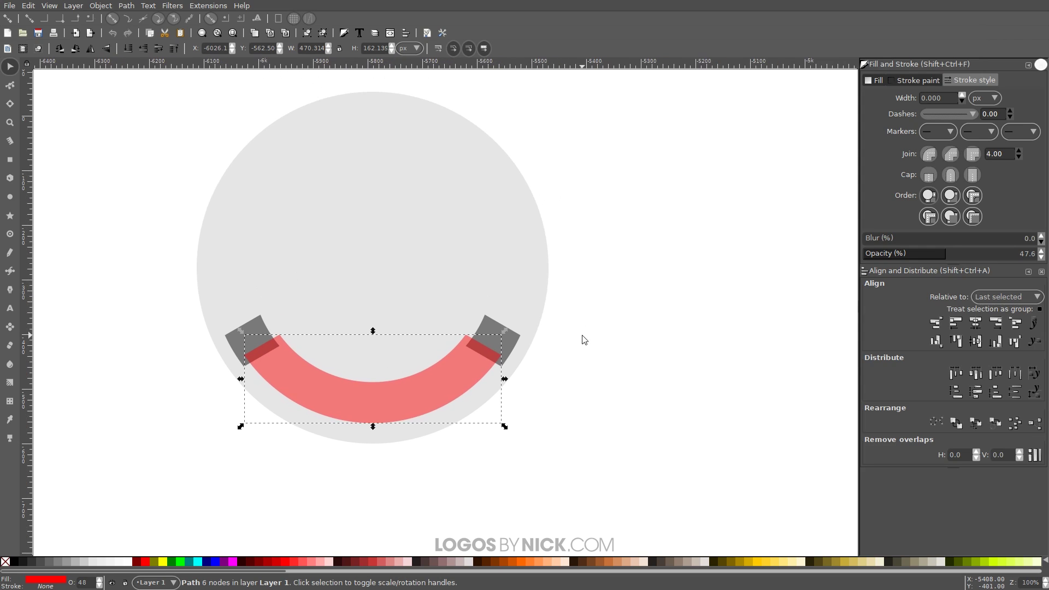
pyautogui.click(8, 19)
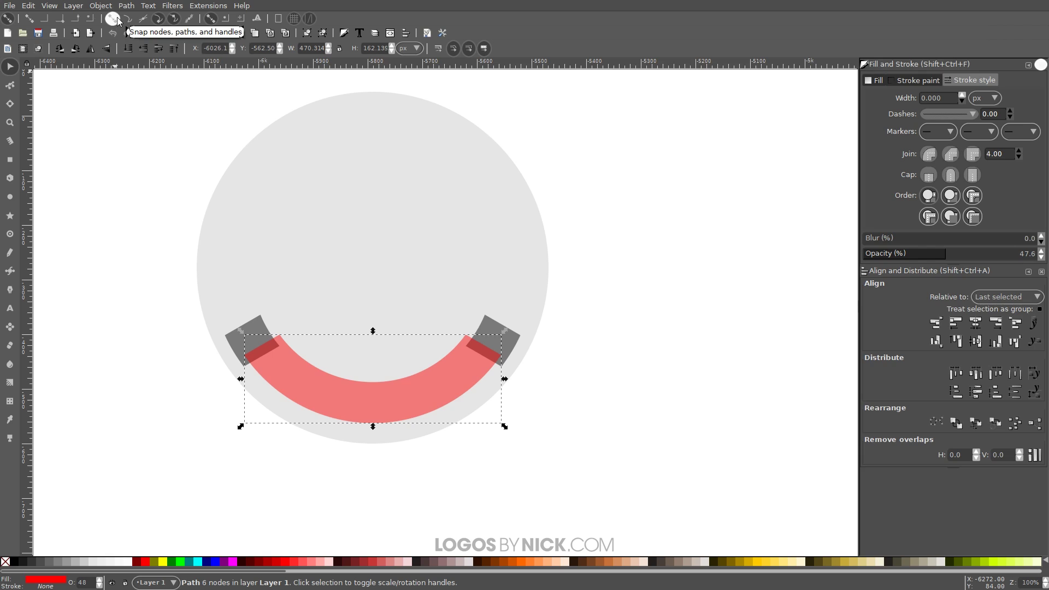
pyautogui.click(171, 20)
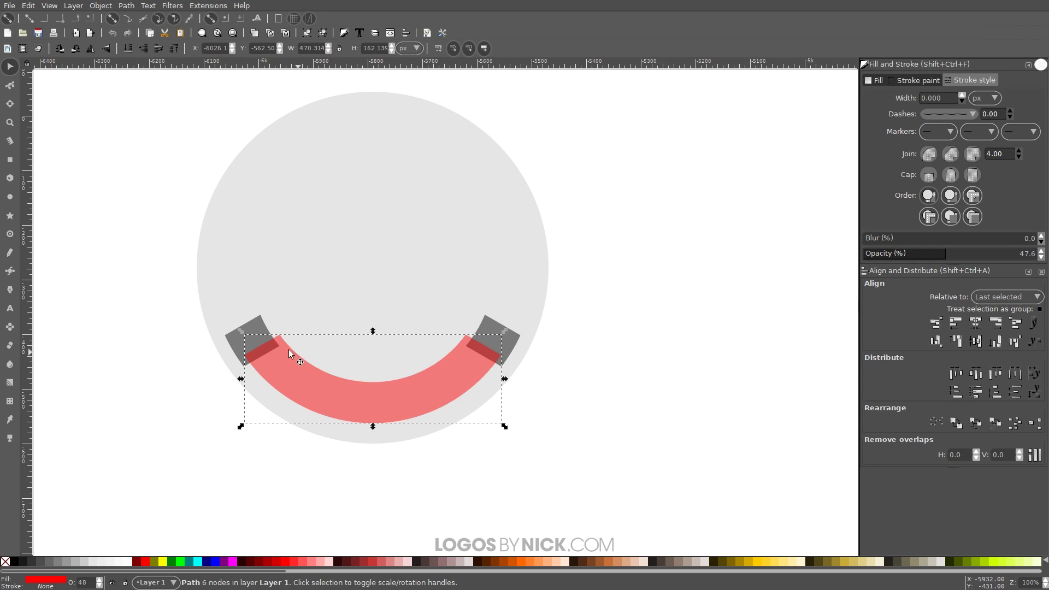
# Step: Insert a node midway along the outer end edge of the dark path's left piece, between its two corner nodes
pyautogui.click(257, 322)
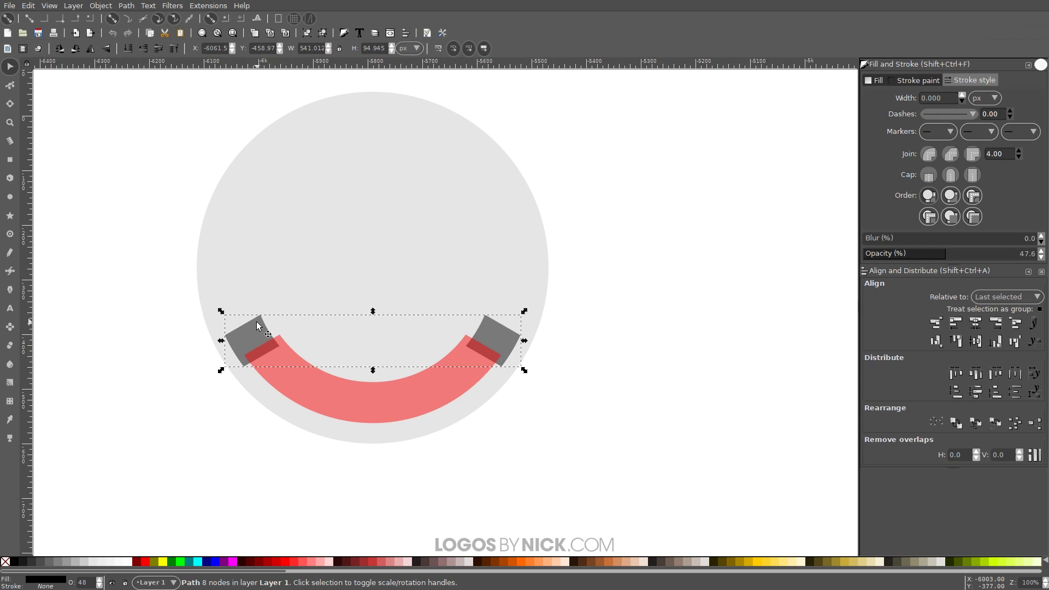
pyautogui.click(10, 85)
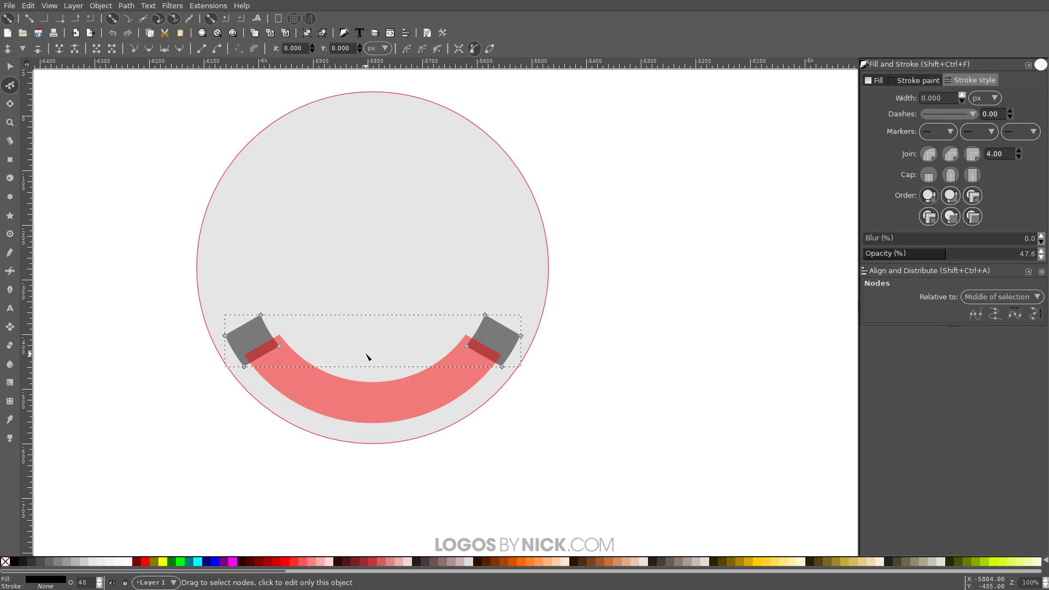
pyautogui.scroll(2, 386, 350)
pyautogui.scroll(2, 371, 352)
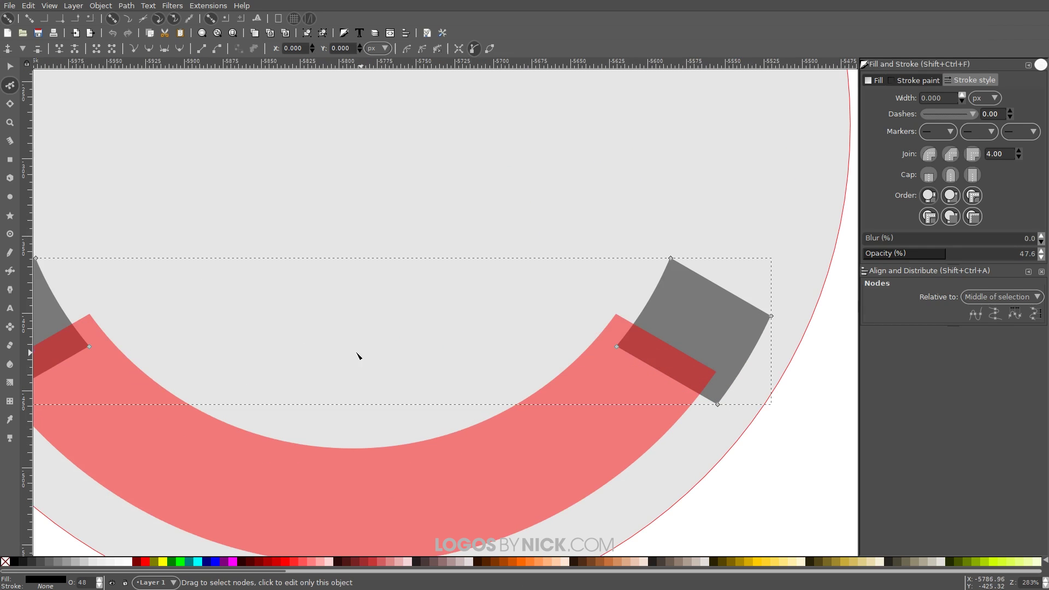
pyautogui.scroll(-1, 257, 295)
pyautogui.moveTo(242, 332); pyautogui.dragTo(412, 298)
pyautogui.hscroll(-3, 404, 298)
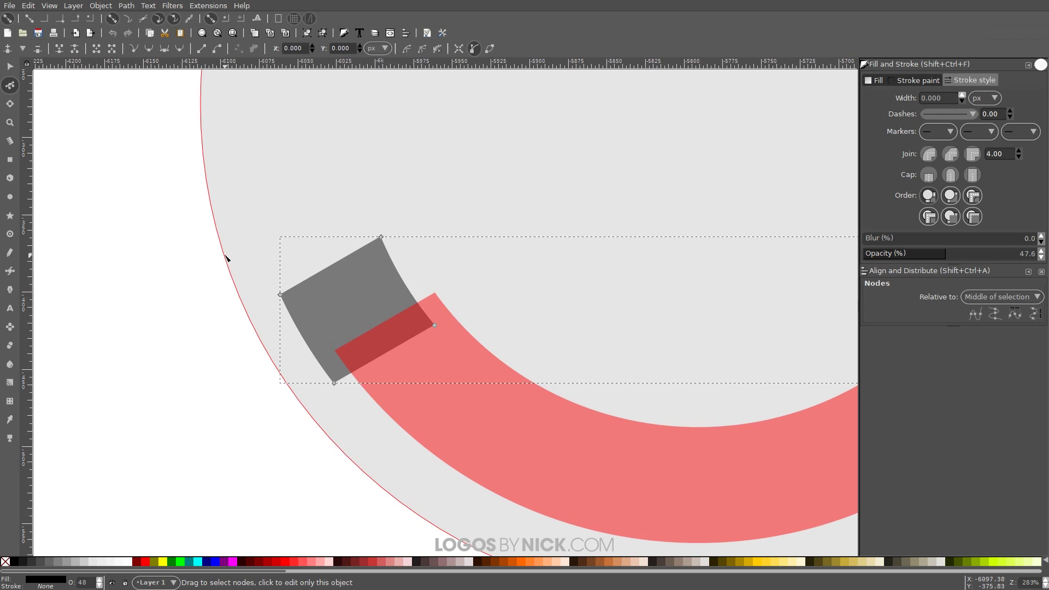
pyautogui.moveTo(229, 202); pyautogui.dragTo(299, 307)
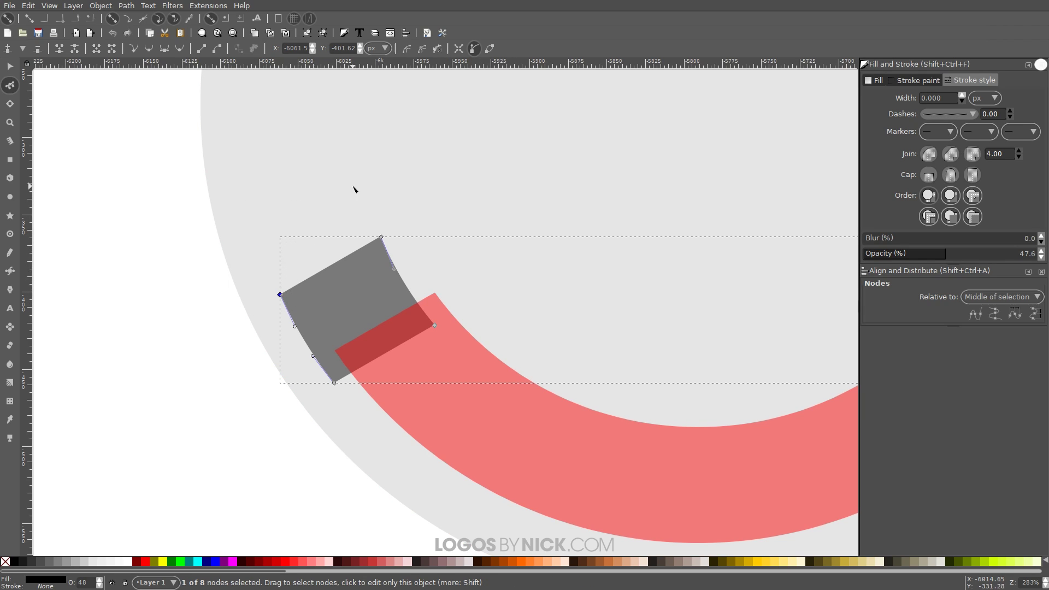
pyautogui.moveTo(357, 206); pyautogui.dragTo(407, 251)
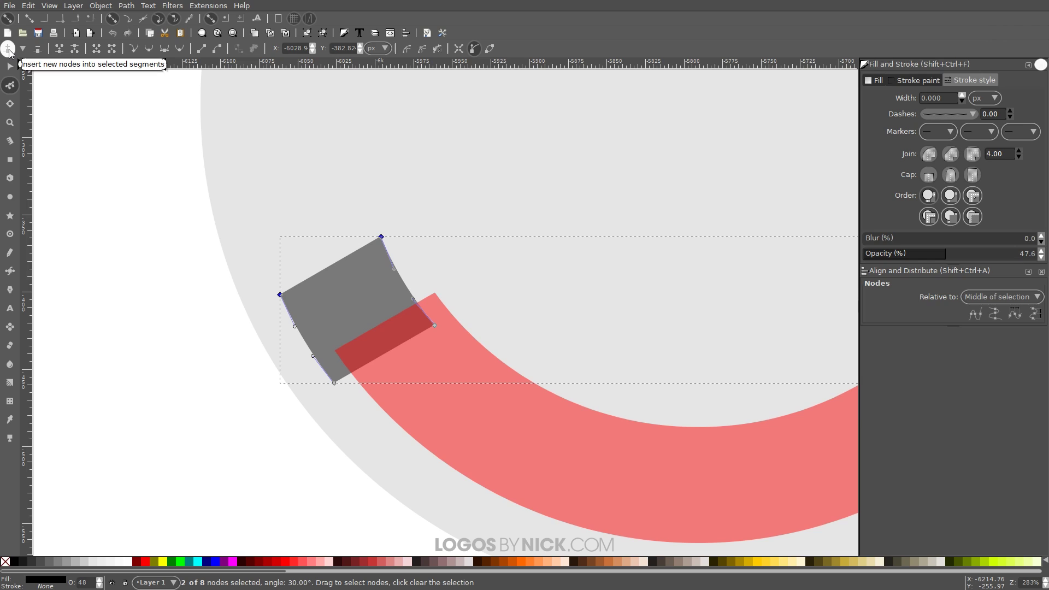
pyautogui.click(8, 49)
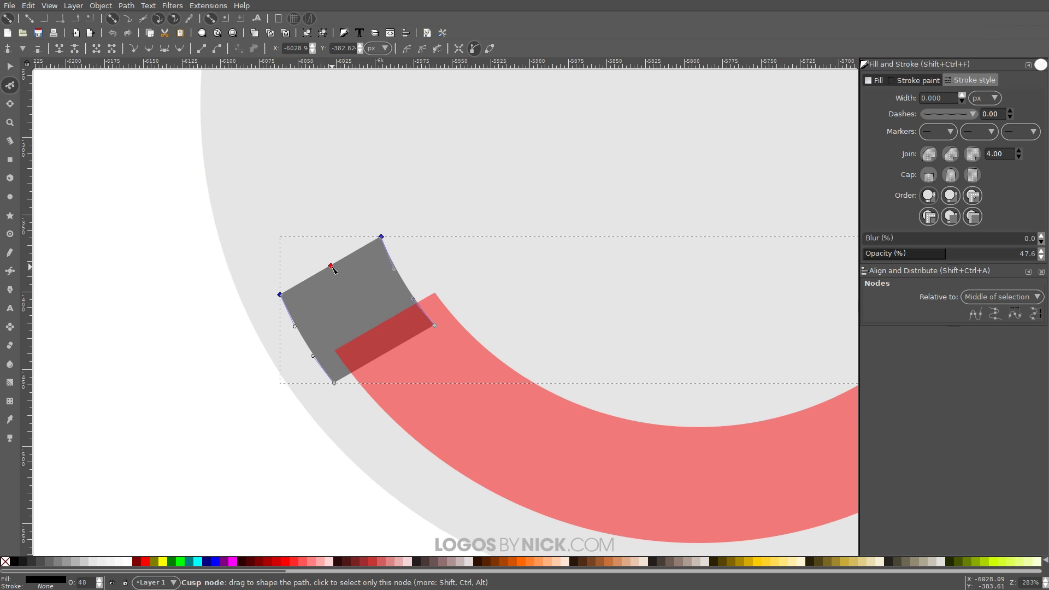
# Step: Move the inserted middle node inward to about X -6023.9, Y -395.55 px, notching the left ribbon end
pyautogui.click(331, 266)
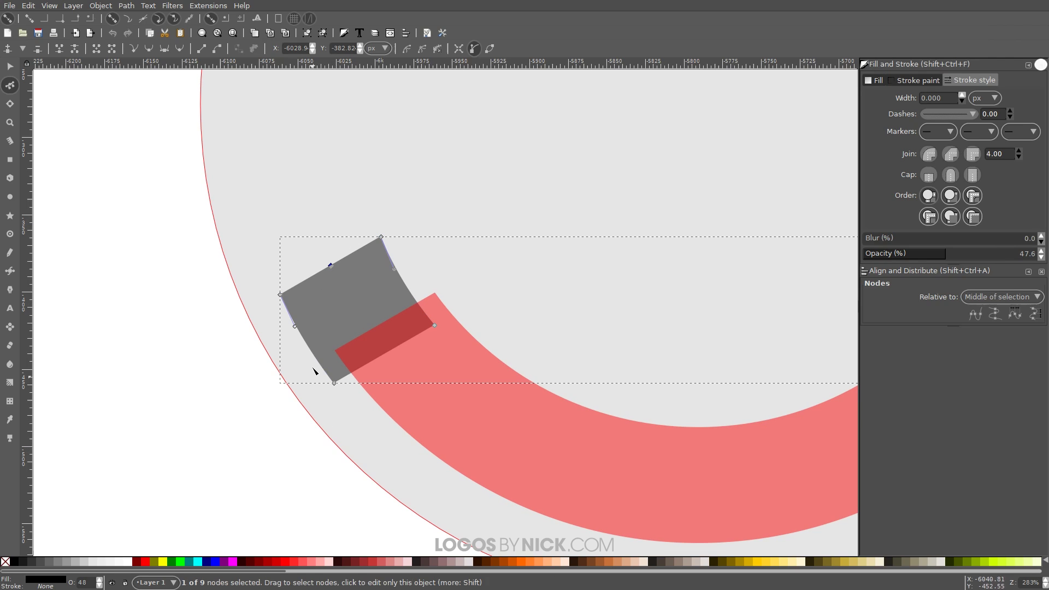
pyautogui.moveTo(331, 267); pyautogui.dragTo(341, 289)
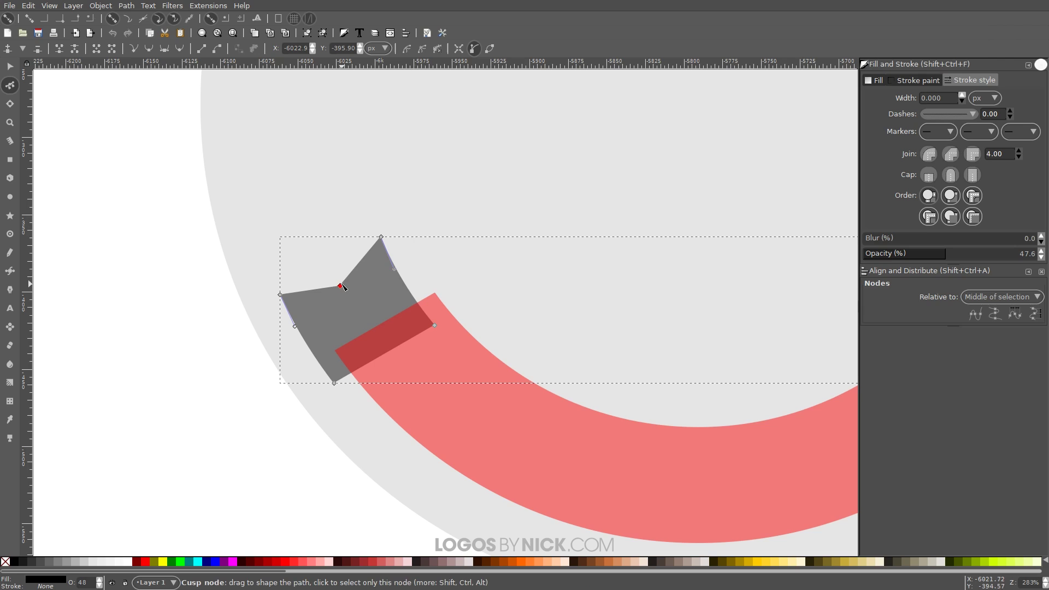
pyautogui.hscroll(10, 508, 306)
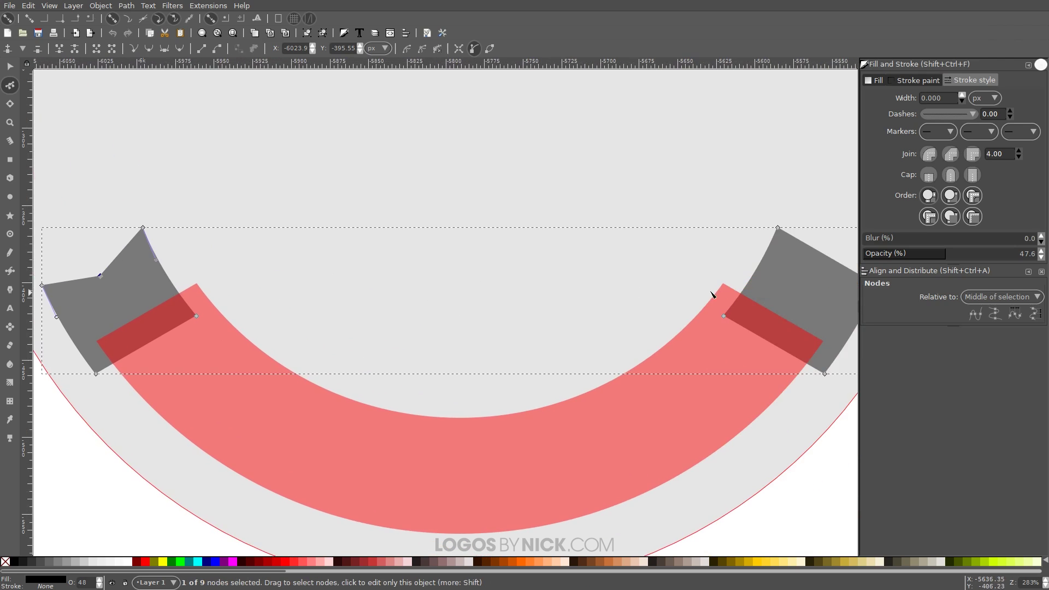
pyautogui.hscroll(2, 712, 295)
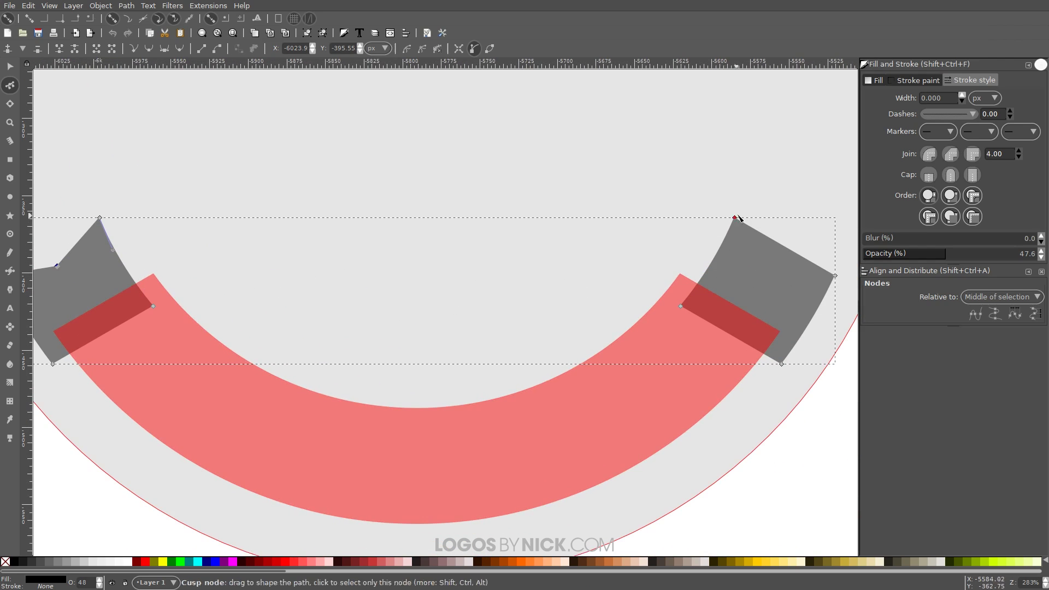
pyautogui.scroll(-3, 348, 291)
pyautogui.scroll(2, 257, 304)
pyautogui.hscroll(1, 525, 237)
pyautogui.hscroll(-2, 543, 256)
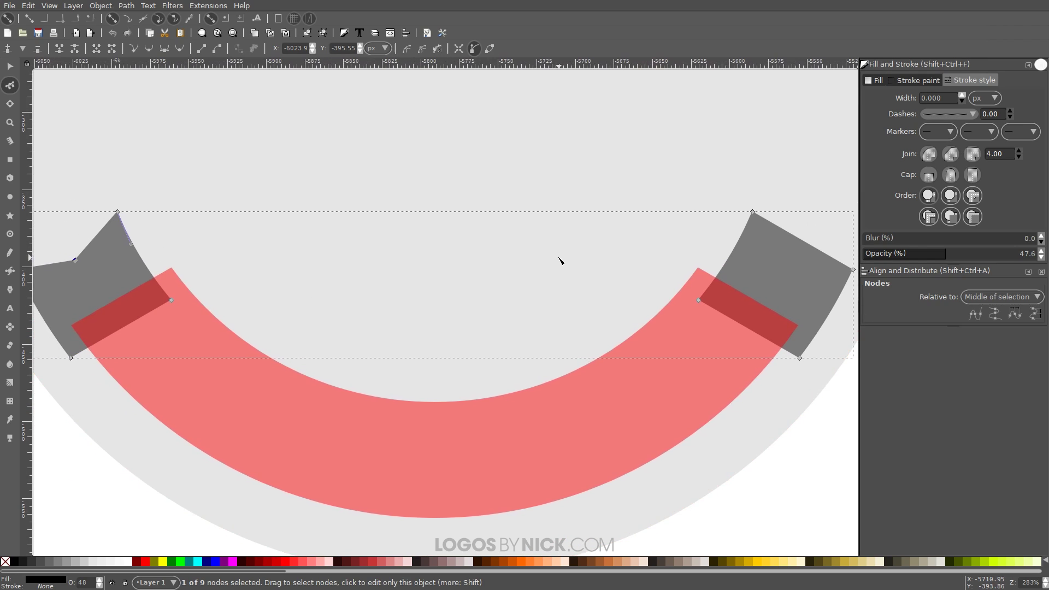
pyautogui.scroll(-1, 438, 351)
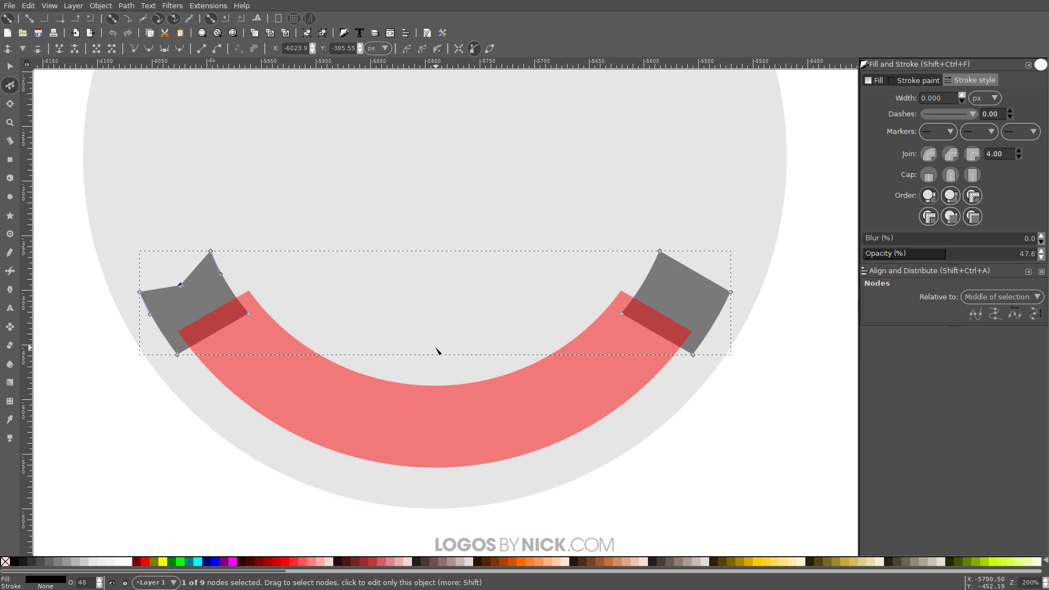
# Step: Break the dark path apart into separate left and right ribbon ends and clear the selection
pyautogui.click(10, 66)
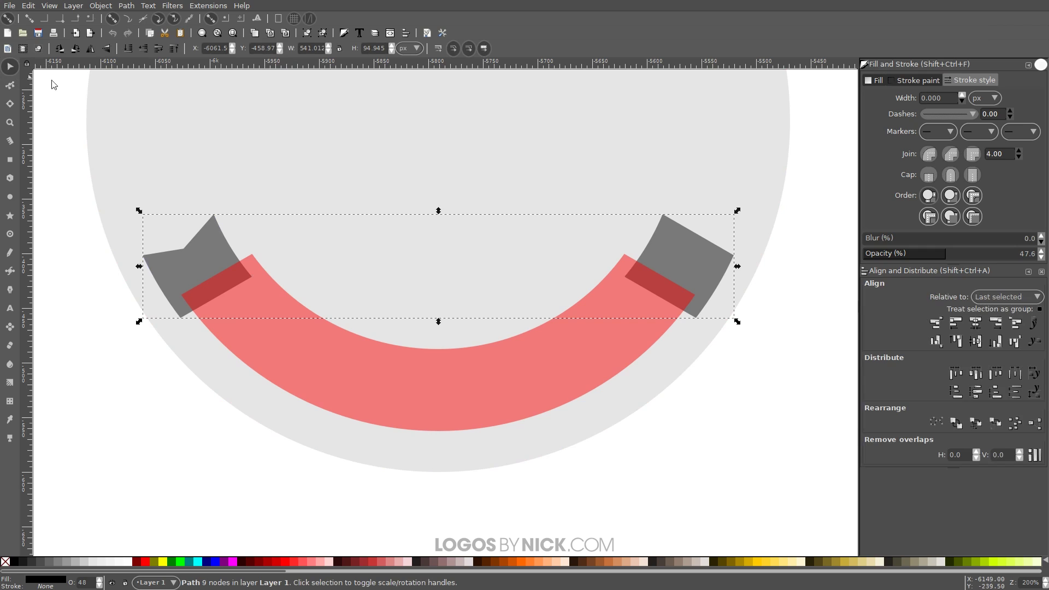
pyautogui.click(149, 6)
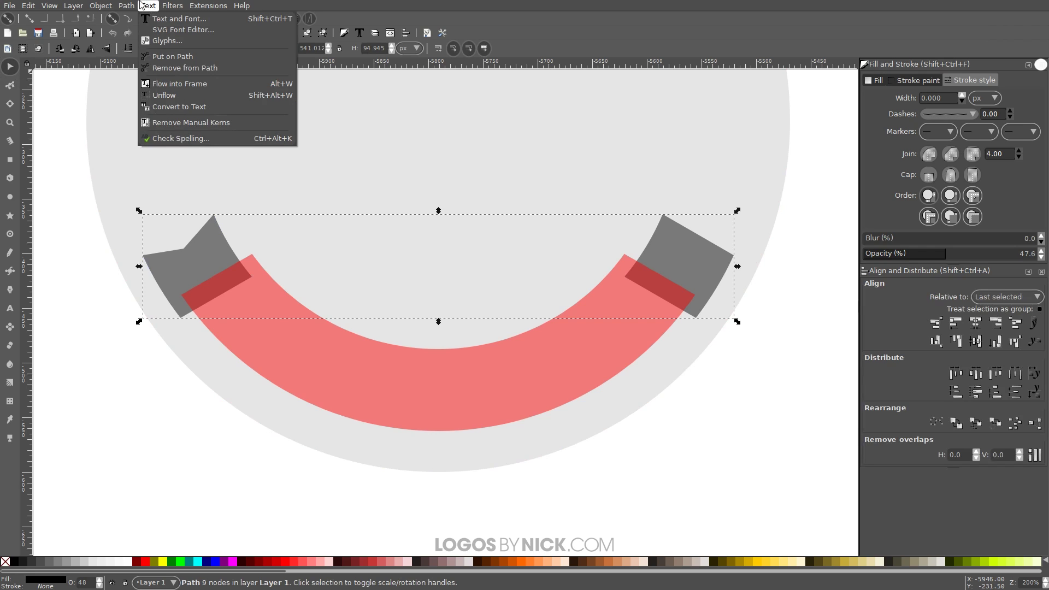
pyautogui.moveTo(125, 6)
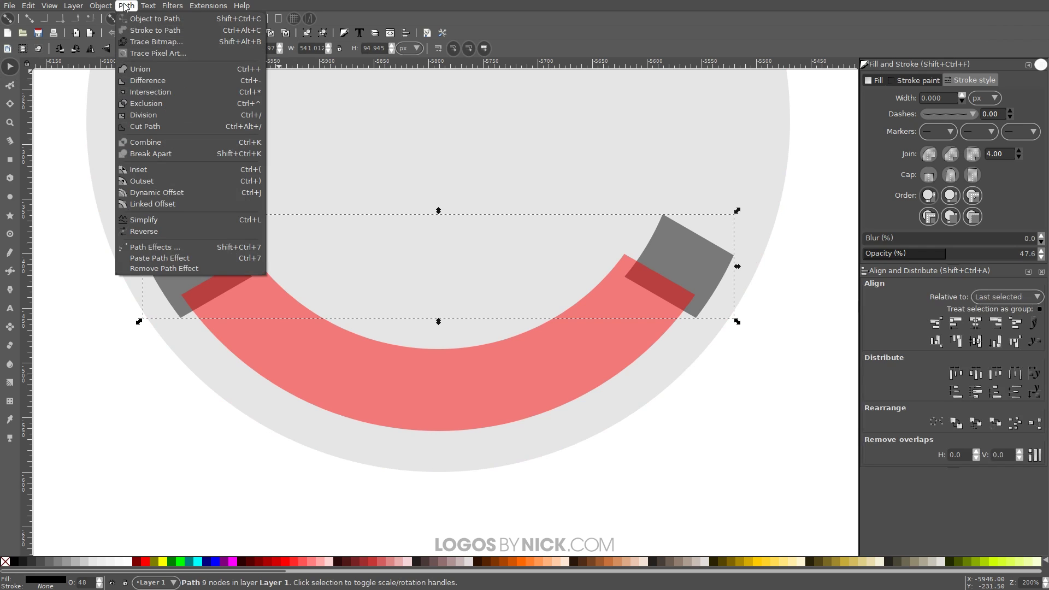
pyautogui.click(151, 143)
pyautogui.click(150, 402)
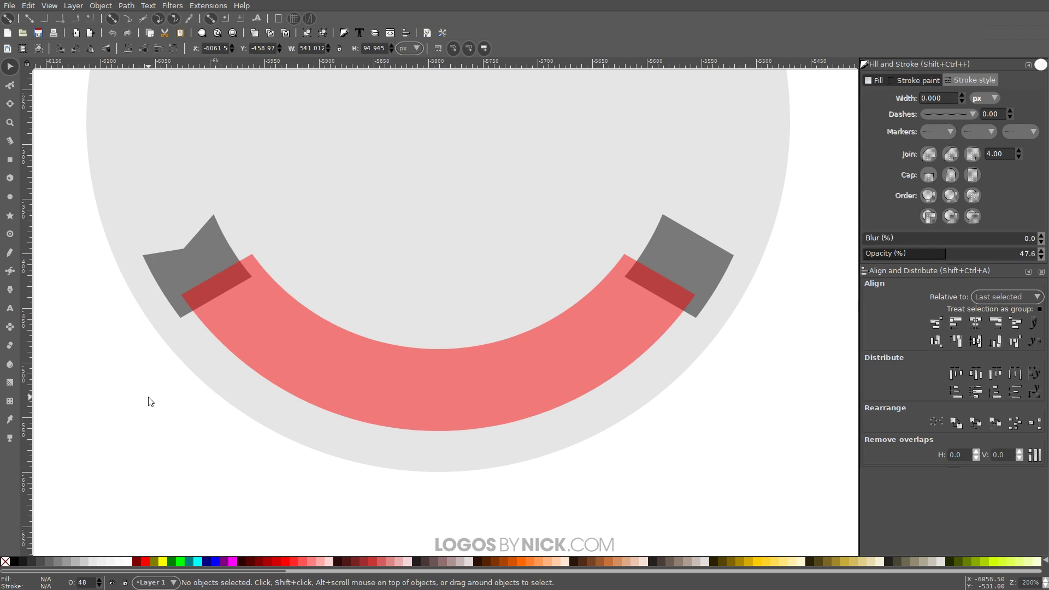
# Step: Replace the unnotched right ribbon end with a horizontally flipped duplicate of the notched left end, snapped into the same position
pyautogui.click(222, 235)
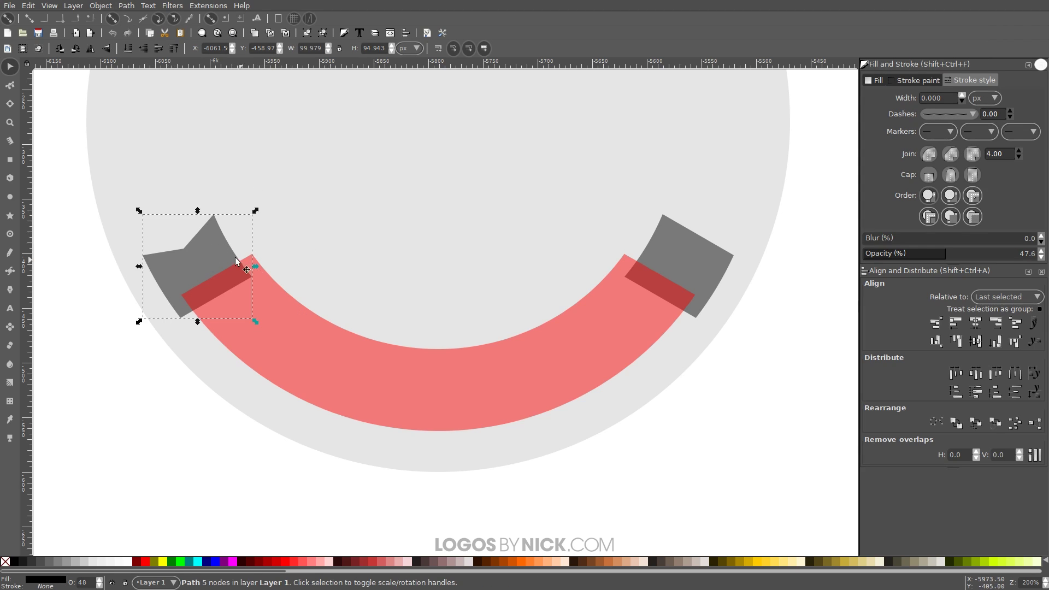
pyautogui.rightClick(212, 253)
pyautogui.click(241, 325)
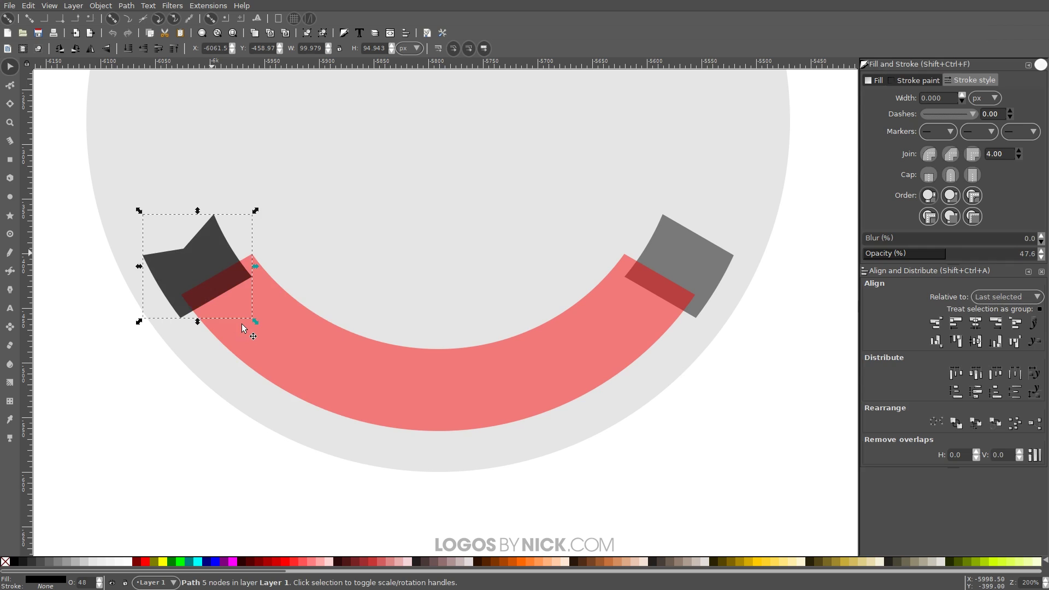
pyautogui.click(89, 49)
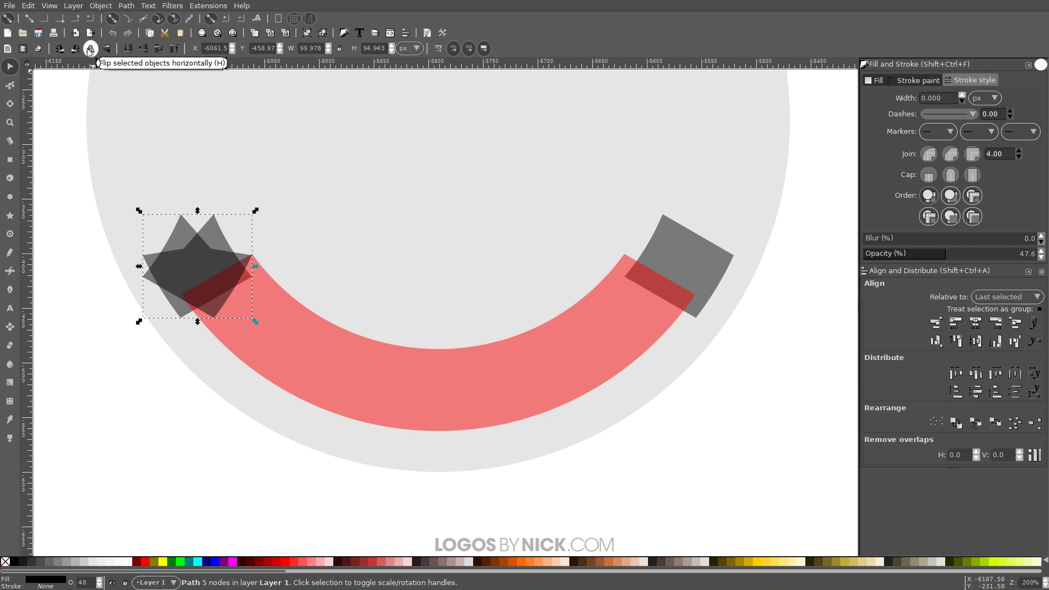
pyautogui.moveTo(244, 266); pyautogui.dragTo(726, 261)
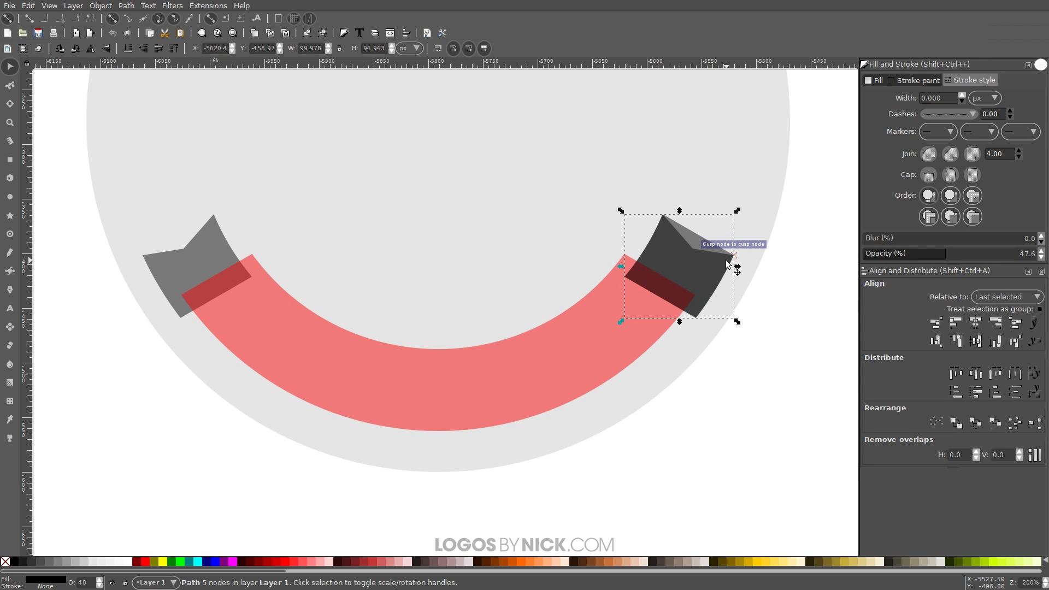
pyautogui.moveTo(697, 240); pyautogui.dragTo(817, 291)
pyautogui.press('Delete')
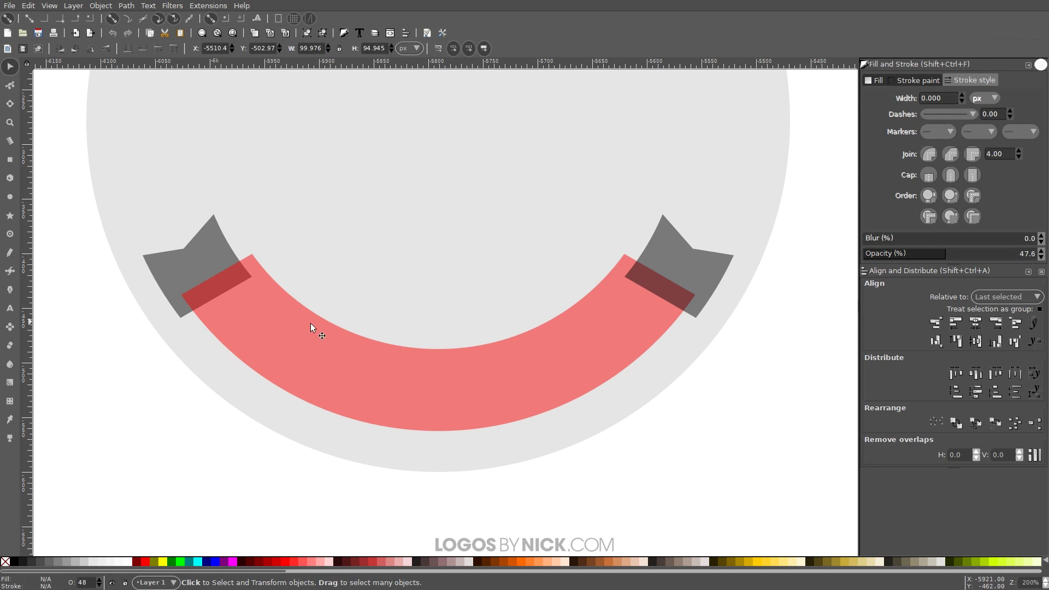
# Step: Raise the red arc to the top of the stacking order, above both dark ribbon ends
pyautogui.click(484, 376)
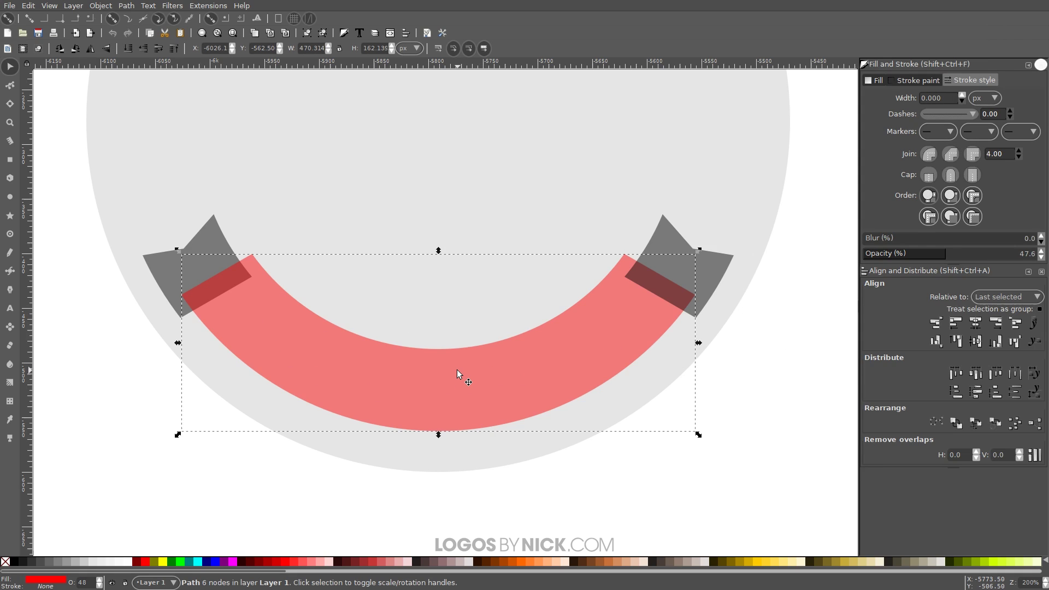
pyautogui.click(174, 48)
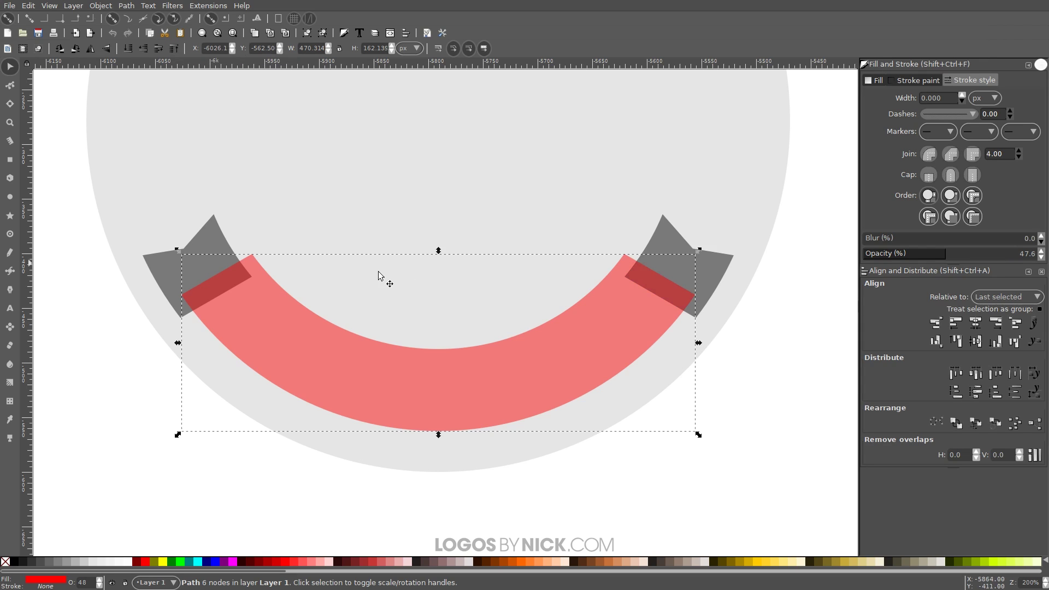
pyautogui.hscroll(1, 438, 297)
pyautogui.press('ctrl')
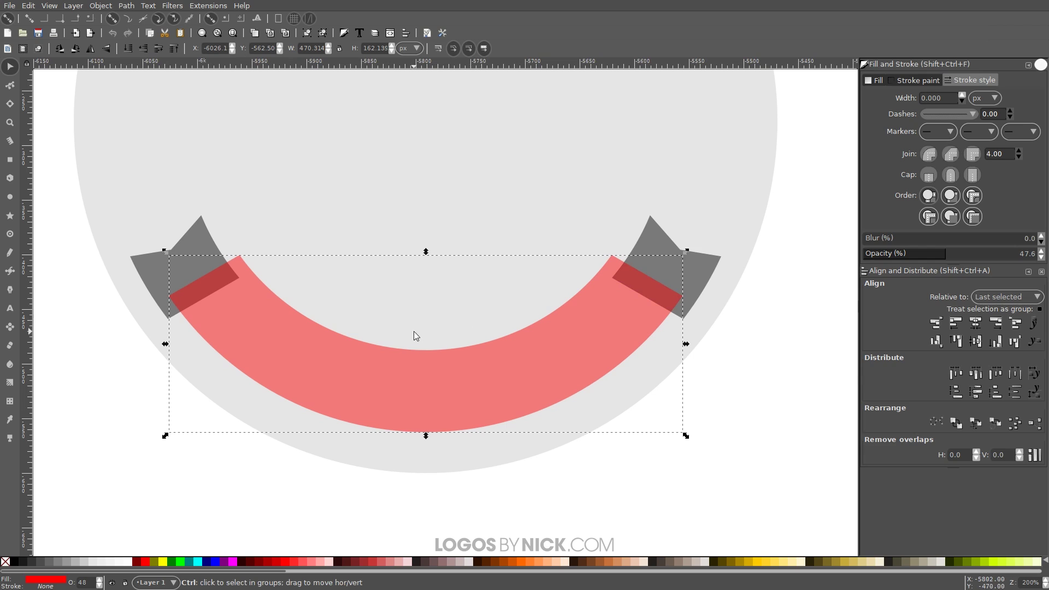
pyautogui.scroll(-2, 221, 323)
pyautogui.hscroll(-2, 274, 336)
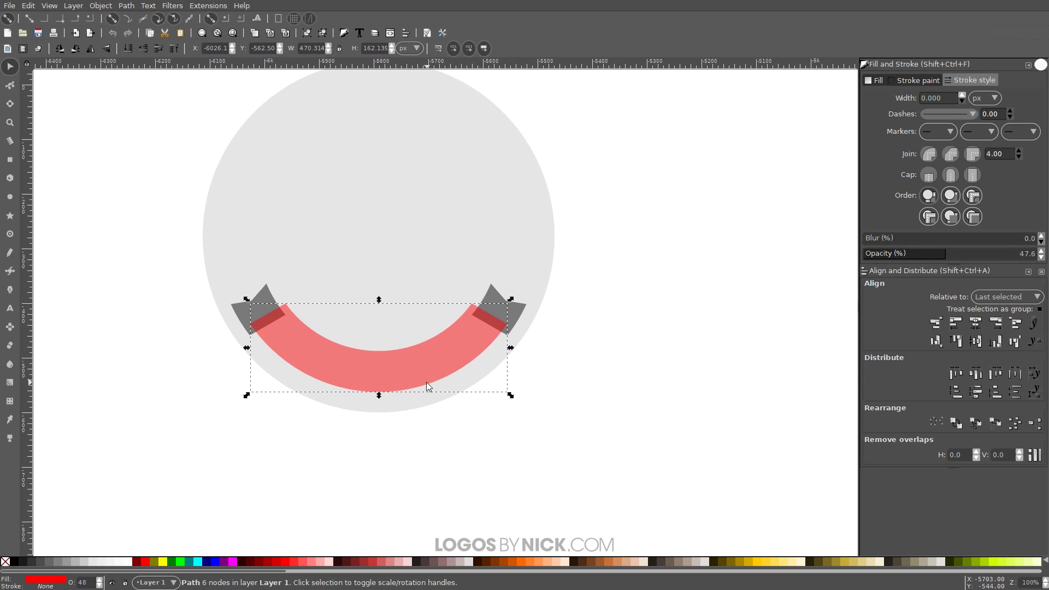
pyautogui.scroll(2, 304, 361)
pyautogui.scroll(2, 272, 345)
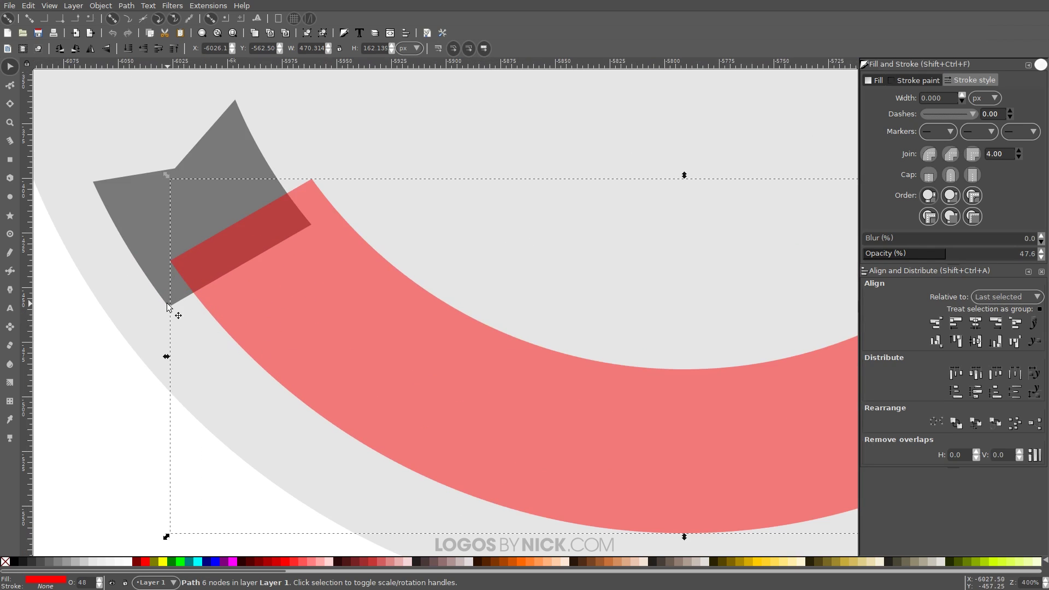
# Step: Draw a closed Bezier triangle joining the left ribbon end's lowest corner, the red arc's outer-left corner and the ribbon end's inner-right corner
pyautogui.scroll(-2, 279, 255)
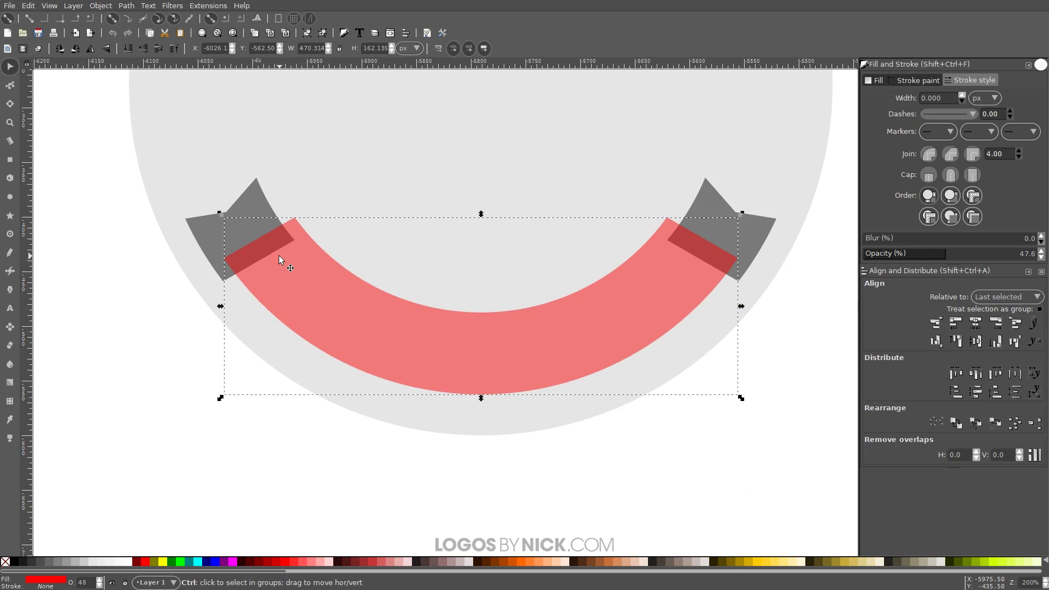
pyautogui.scroll(2, 265, 242)
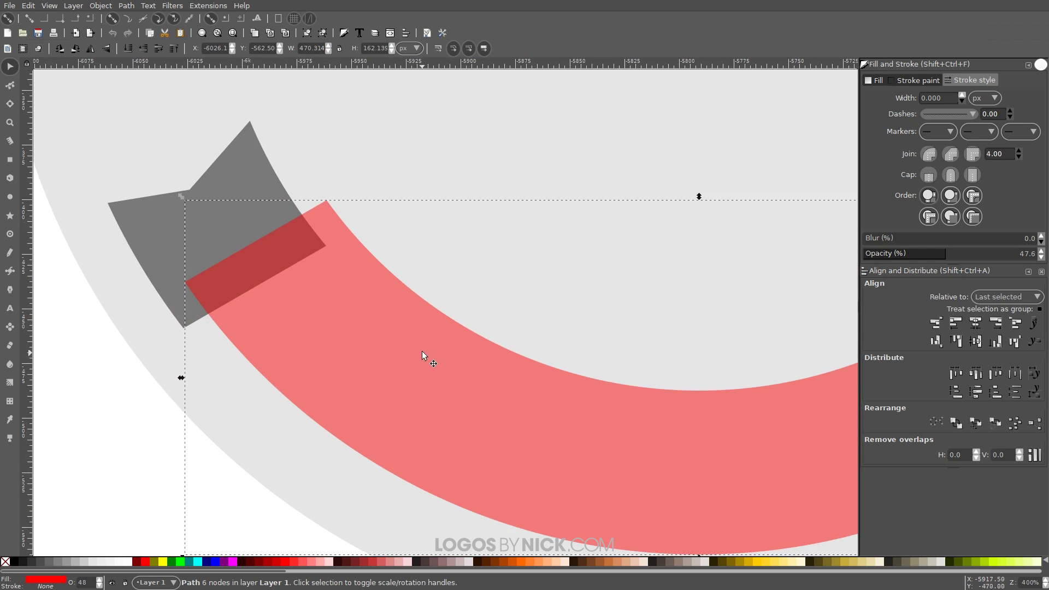
pyautogui.scroll(-2, 422, 355)
pyautogui.scroll(2, 421, 293)
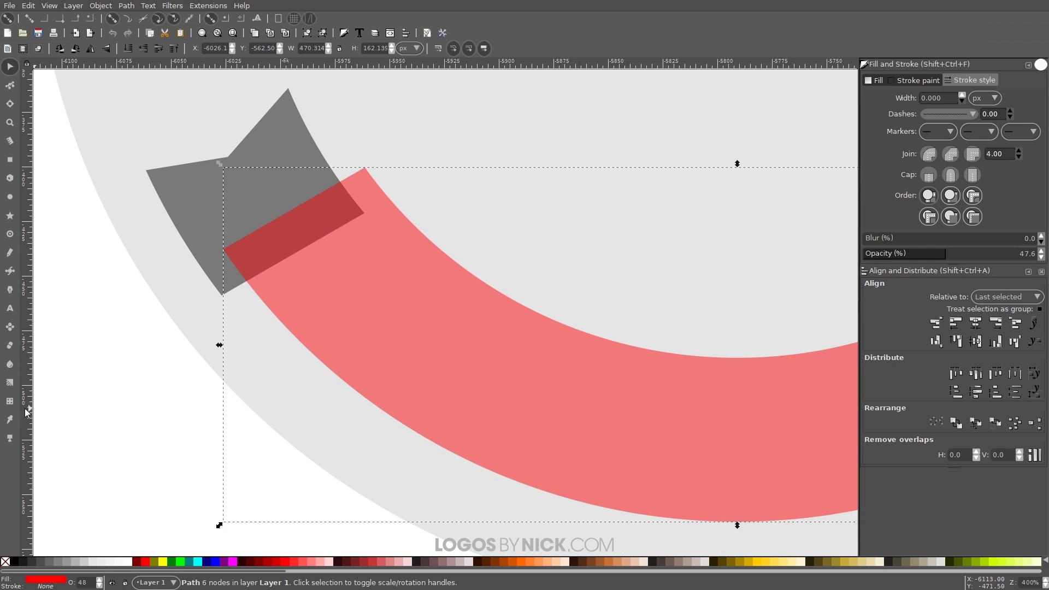
pyautogui.click(10, 271)
pyautogui.scroll(2, 302, 359)
pyautogui.hscroll(-3, 302, 358)
pyautogui.scroll(3, 309, 355)
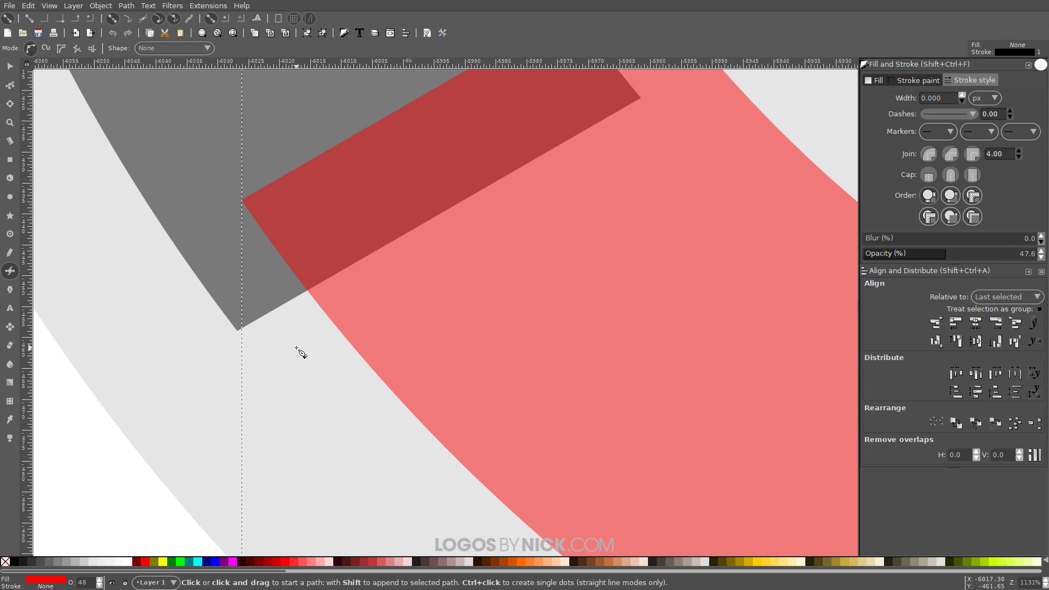
pyautogui.click(239, 332)
pyautogui.click(242, 199)
pyautogui.scroll(2, 298, 262)
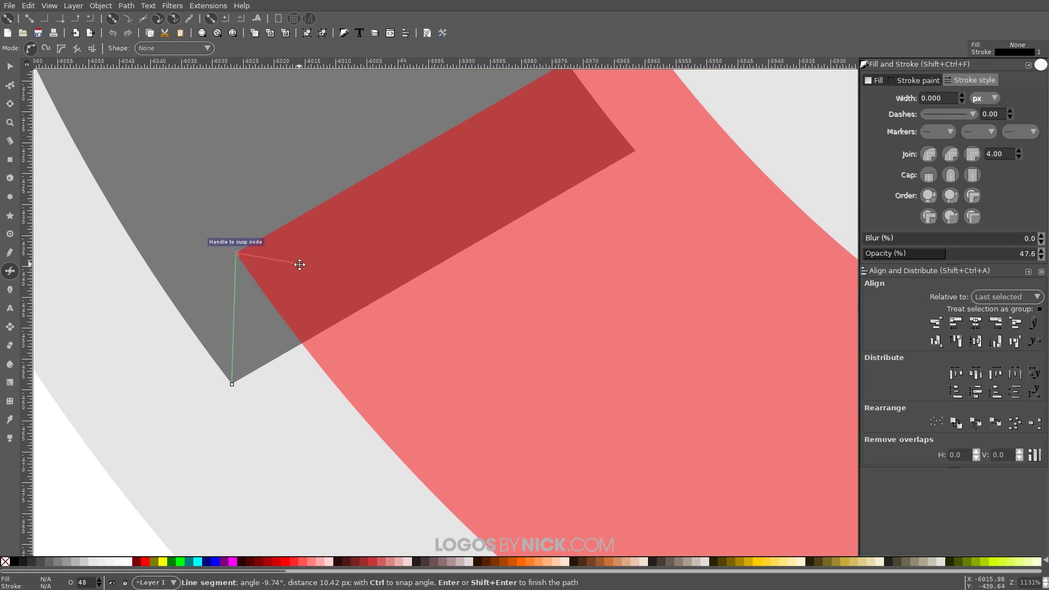
pyautogui.click(633, 153)
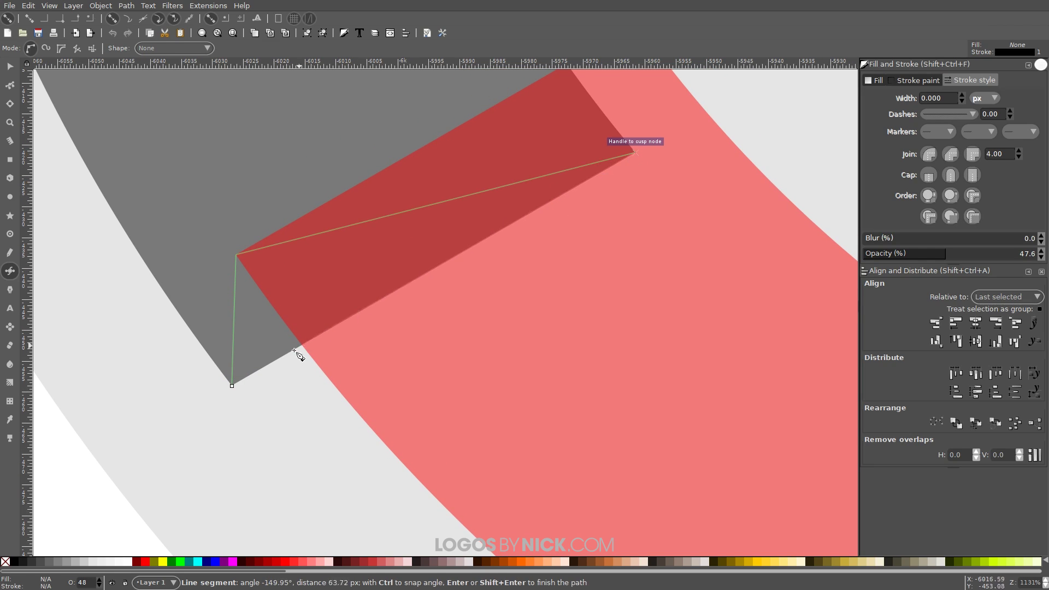
pyautogui.click(233, 387)
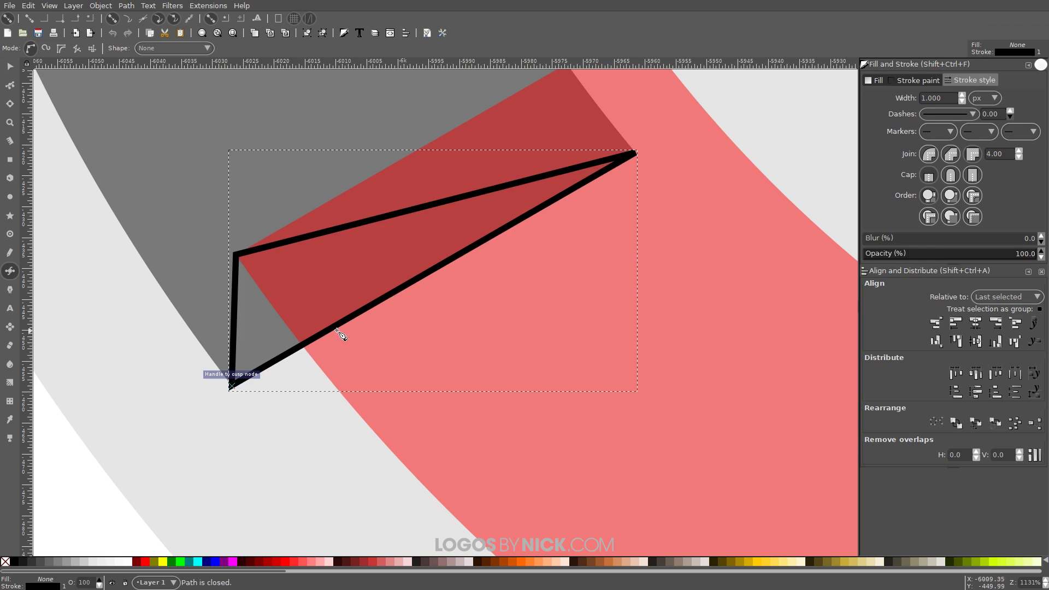
# Step: Fill the new triangle with bright green and remove its stroke
pyautogui.click(182, 563)
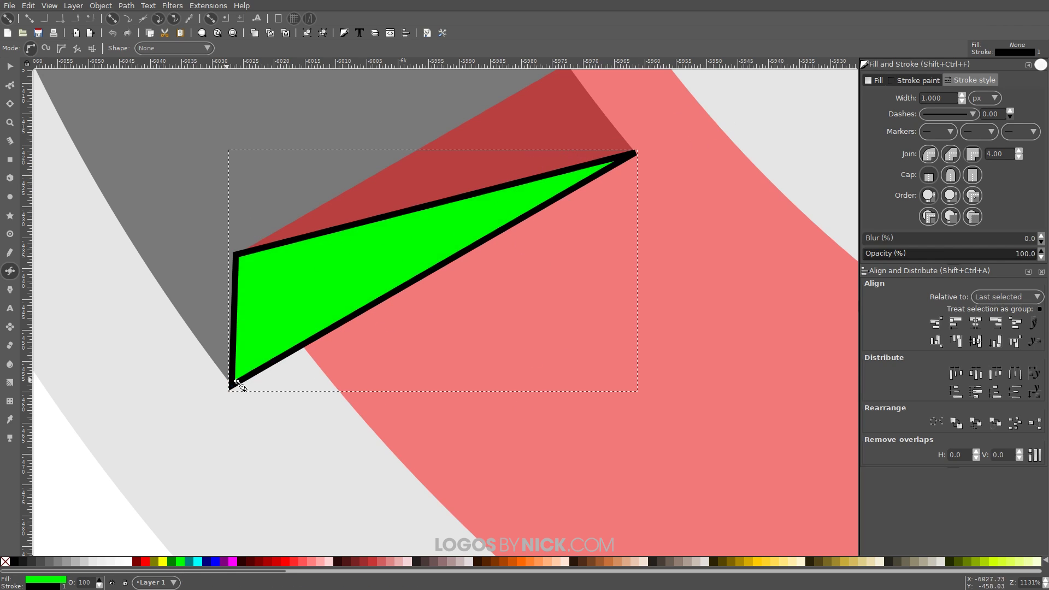
pyautogui.keyDown('shift'); pyautogui.click(8, 566); pyautogui.keyUp('shift')
pyautogui.scroll(2, 319, 342)
pyautogui.scroll(-1, 380, 347)
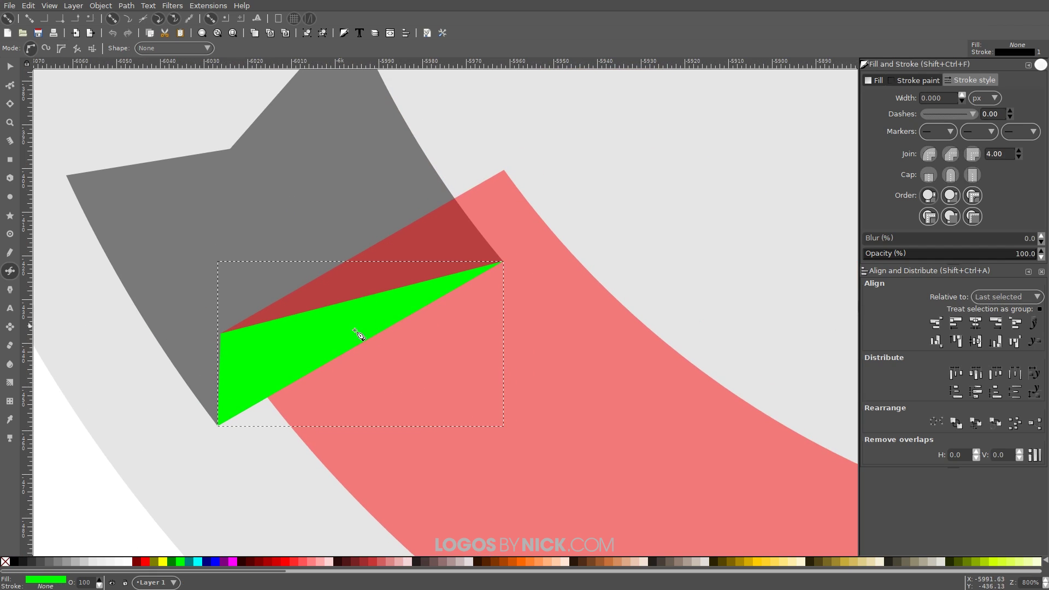
# Step: Draw a second closed triangle along the red arc's left end edge, with its third corner just outside the dark ribbon end's inner edge
pyautogui.click(222, 335)
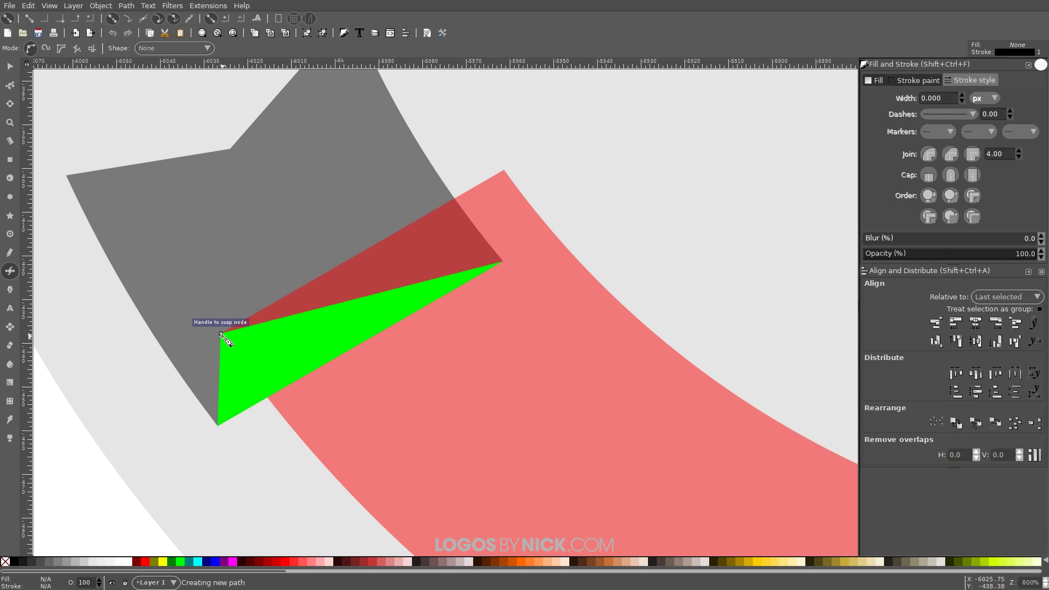
pyautogui.click(505, 170)
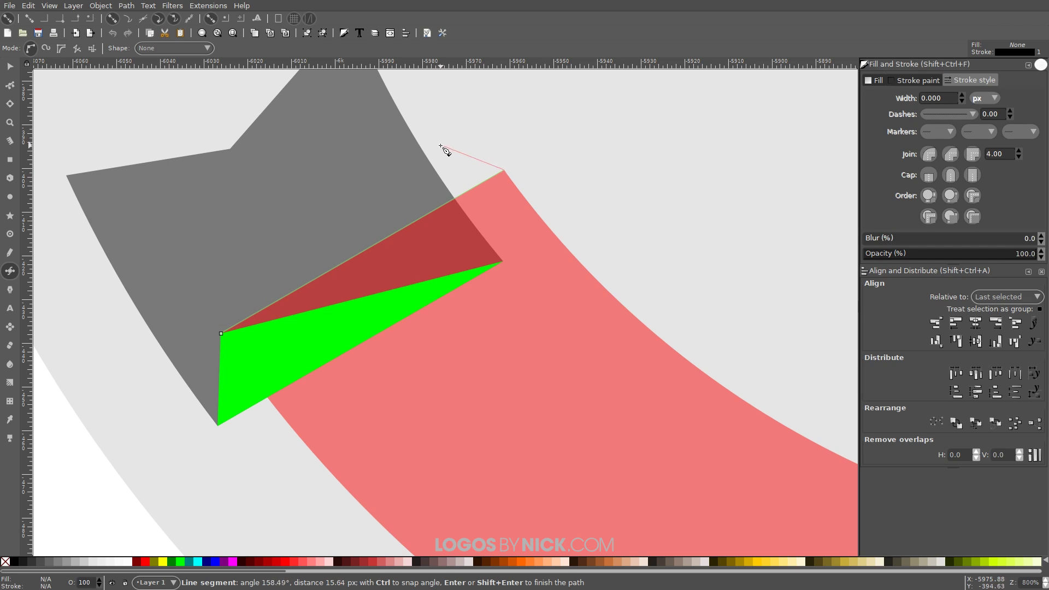
pyautogui.press('Return')
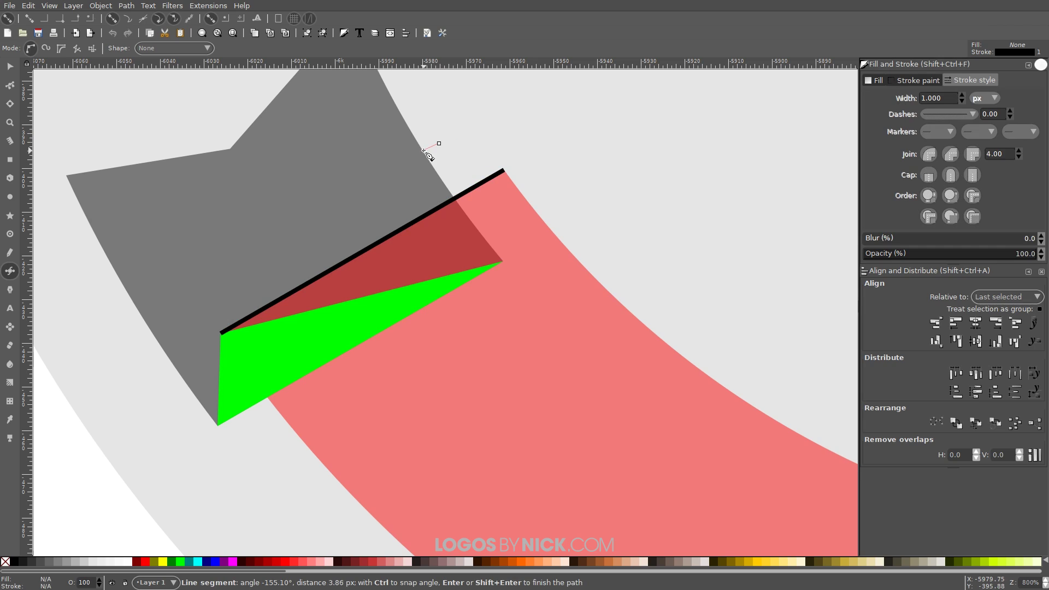
pyautogui.press('Escape')
pyautogui.press('Tab')
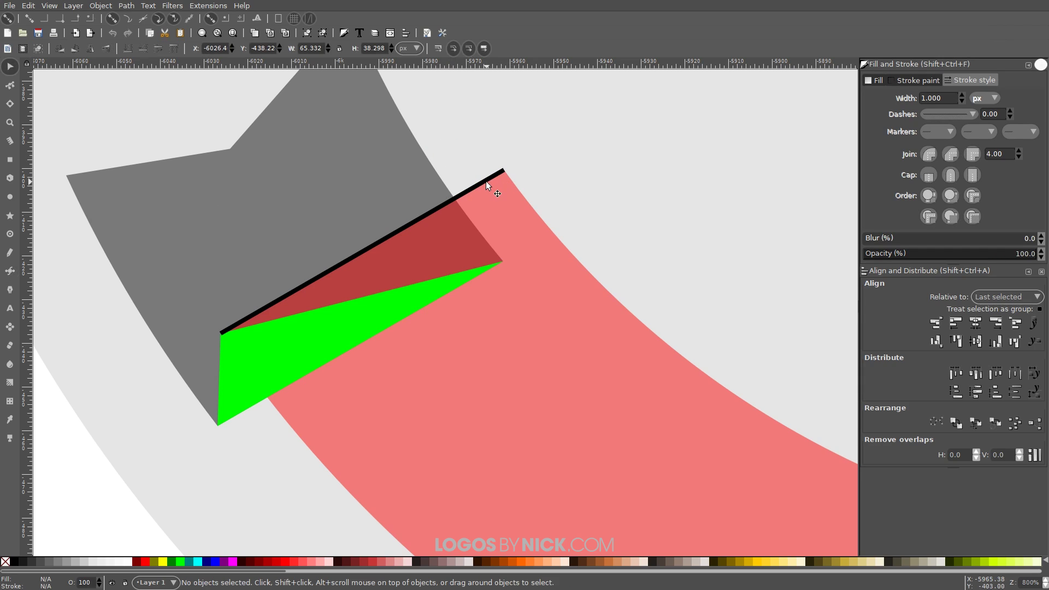
pyautogui.click(506, 179)
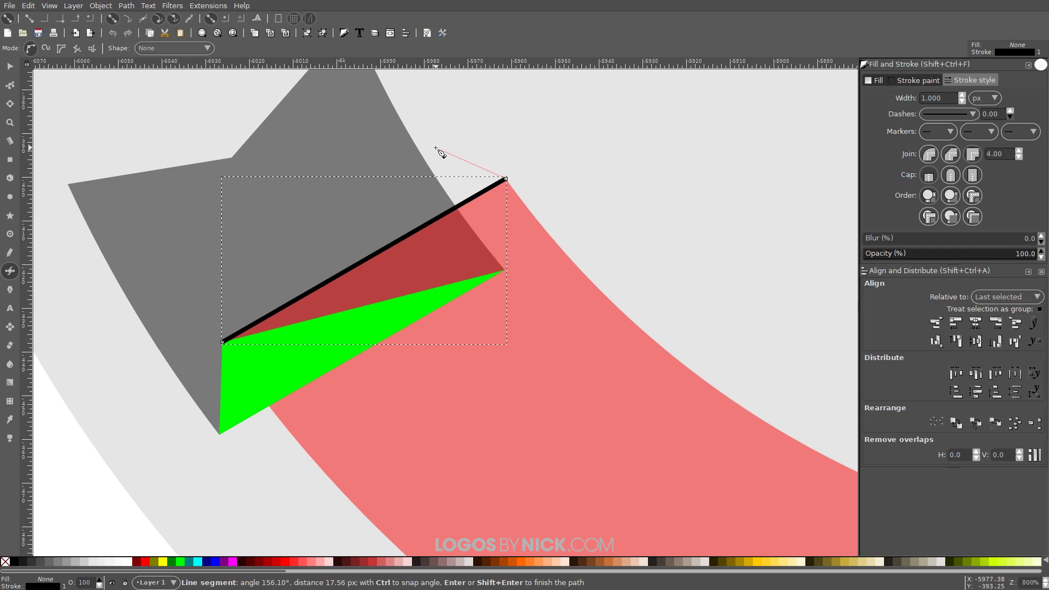
pyautogui.click(437, 149)
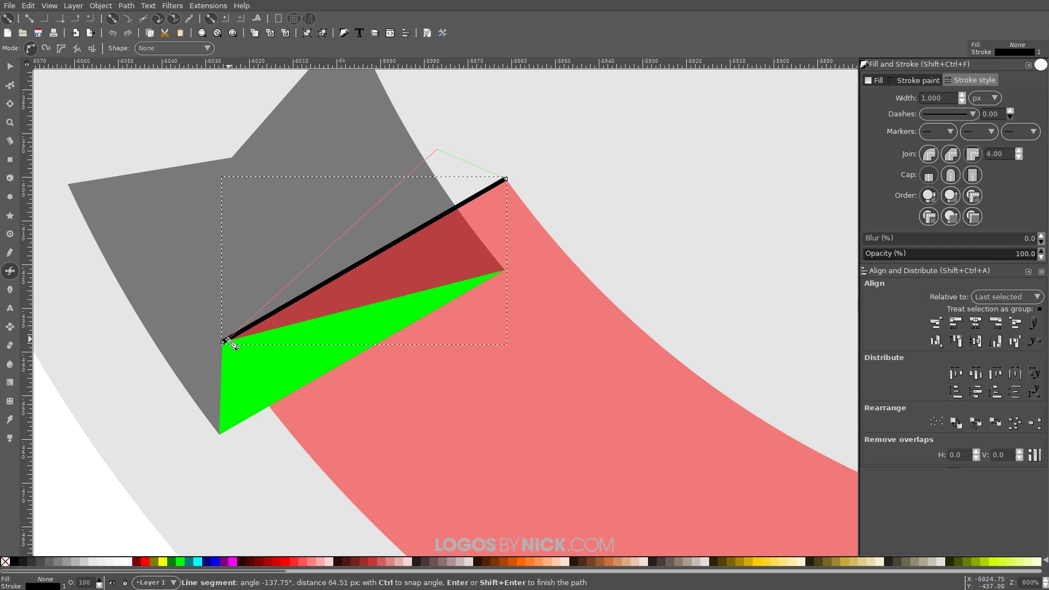
pyautogui.click(224, 344)
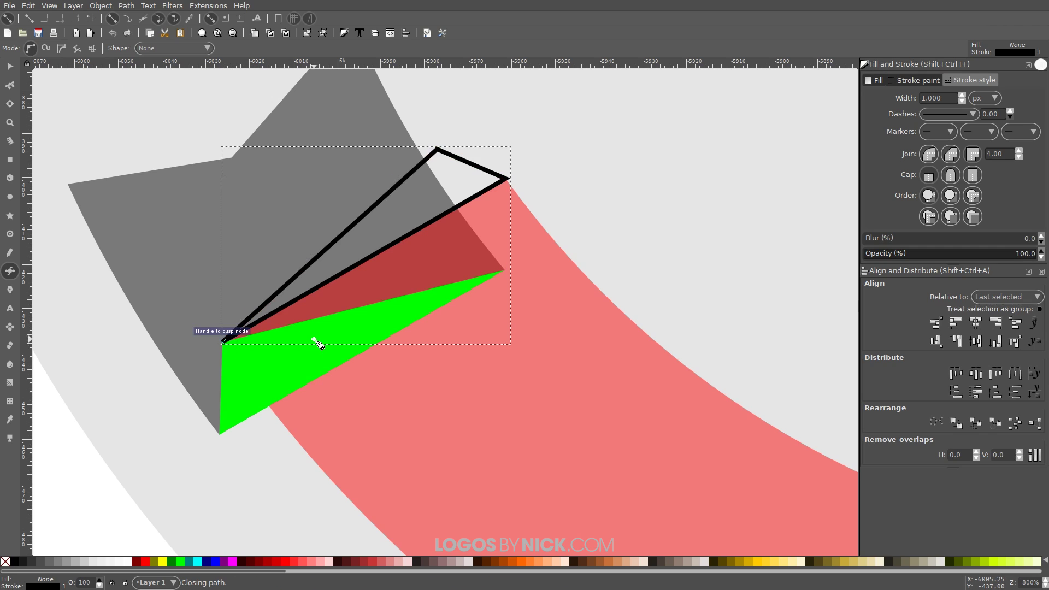
# Step: Fill the upper triangle with the same bright green and remove its stroke
pyautogui.click(184, 566)
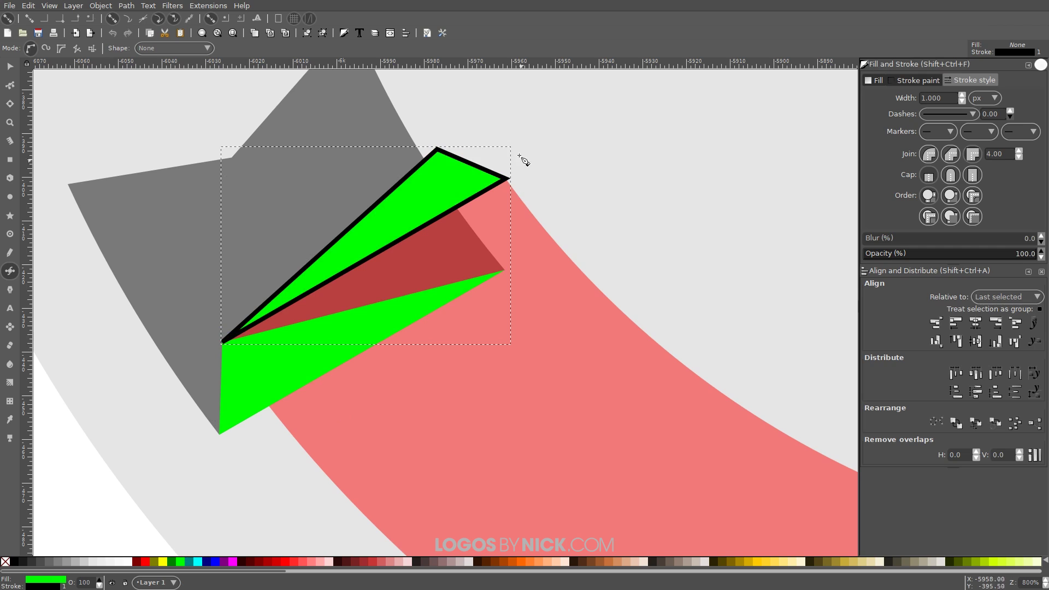
pyautogui.keyDown('shift'); pyautogui.click(5, 566); pyautogui.keyUp('shift')
pyautogui.scroll(-2, 478, 292)
pyautogui.hscroll(4, 501, 302)
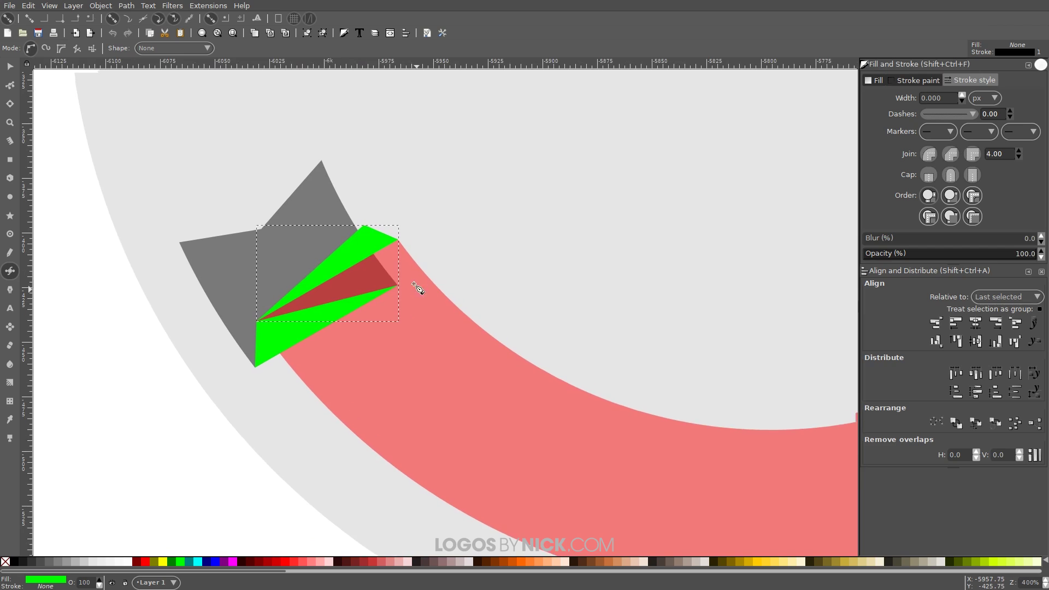
pyautogui.scroll(1, 424, 279)
# Step: Duplicate the left ribbon end and intersect the copy with the upper green triangle to trim the triangle to the ribbon's edge
pyautogui.click(8, 66)
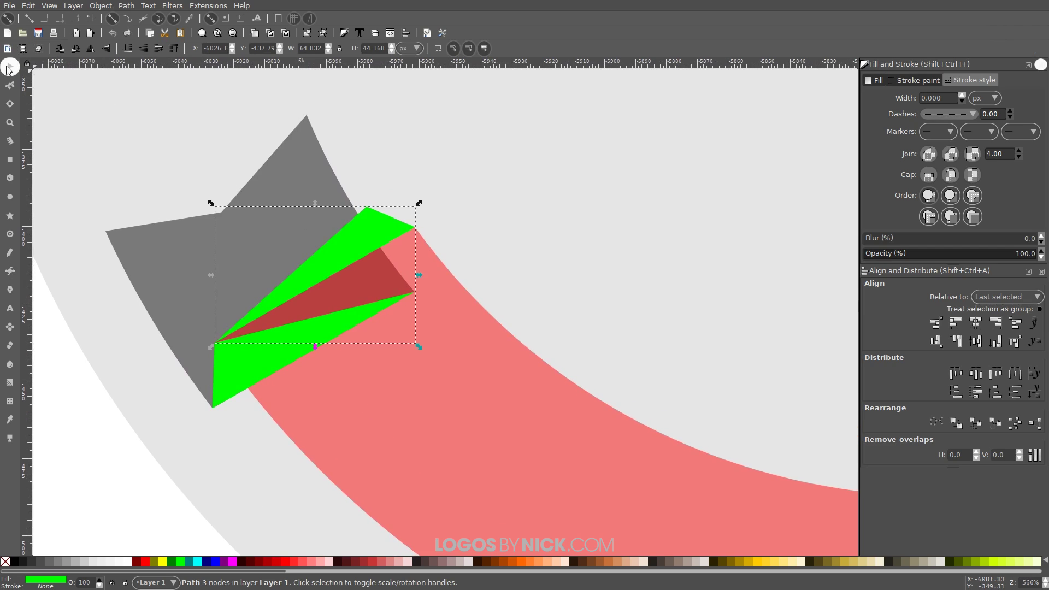
pyautogui.click(286, 177)
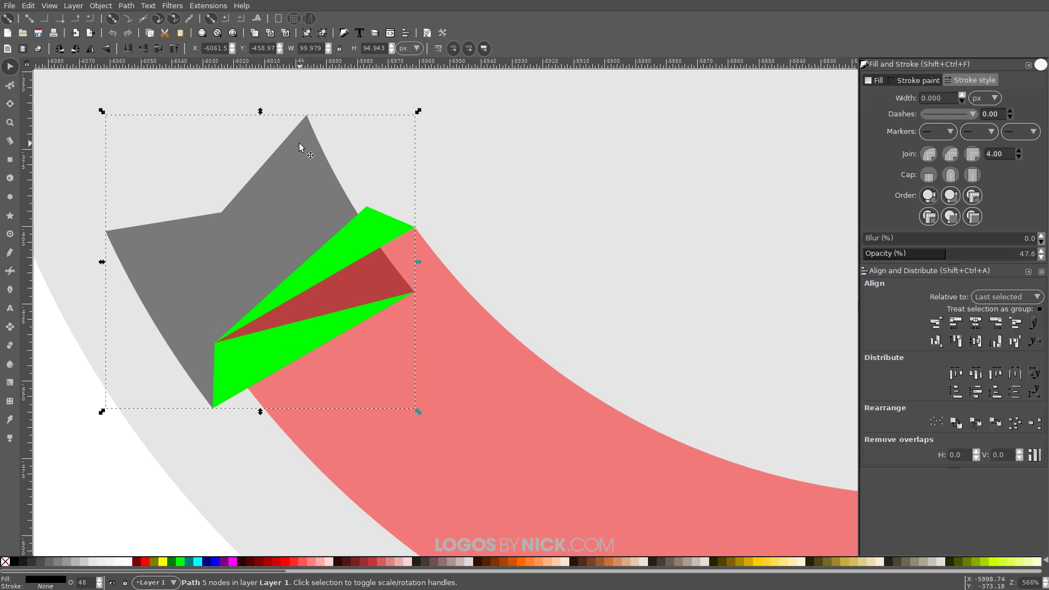
pyautogui.rightClick(317, 165)
pyautogui.click(351, 240)
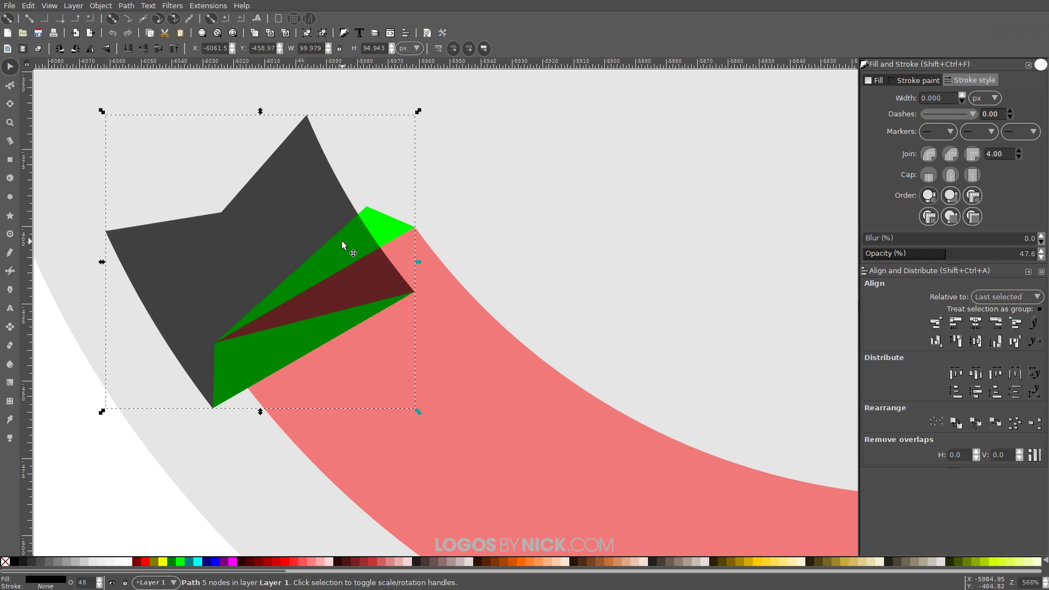
pyautogui.keyDown('shift'); pyautogui.click(385, 224); pyautogui.keyUp('shift')
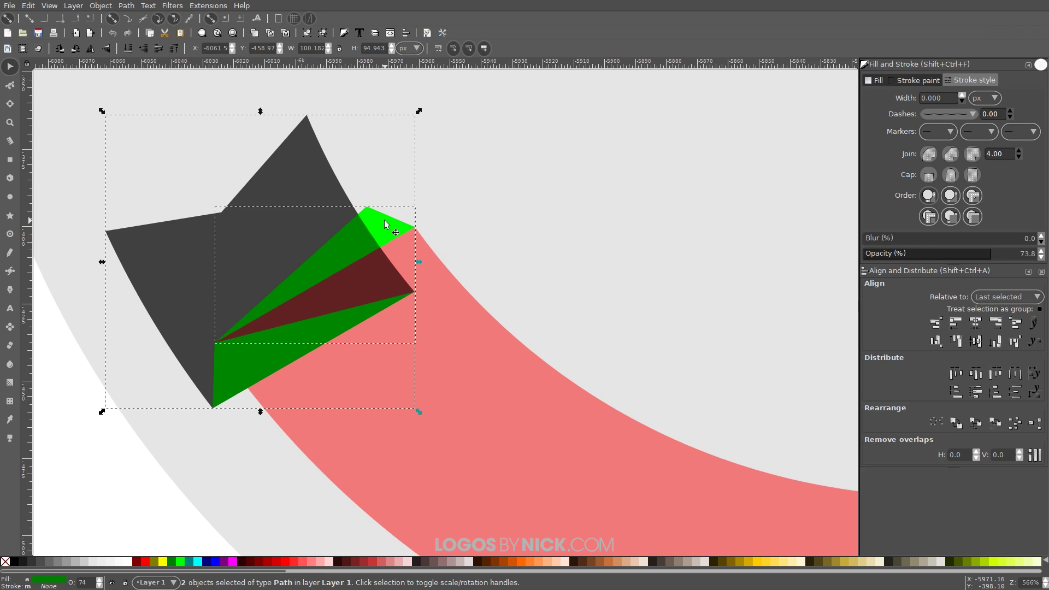
pyautogui.click(127, 7)
pyautogui.click(146, 92)
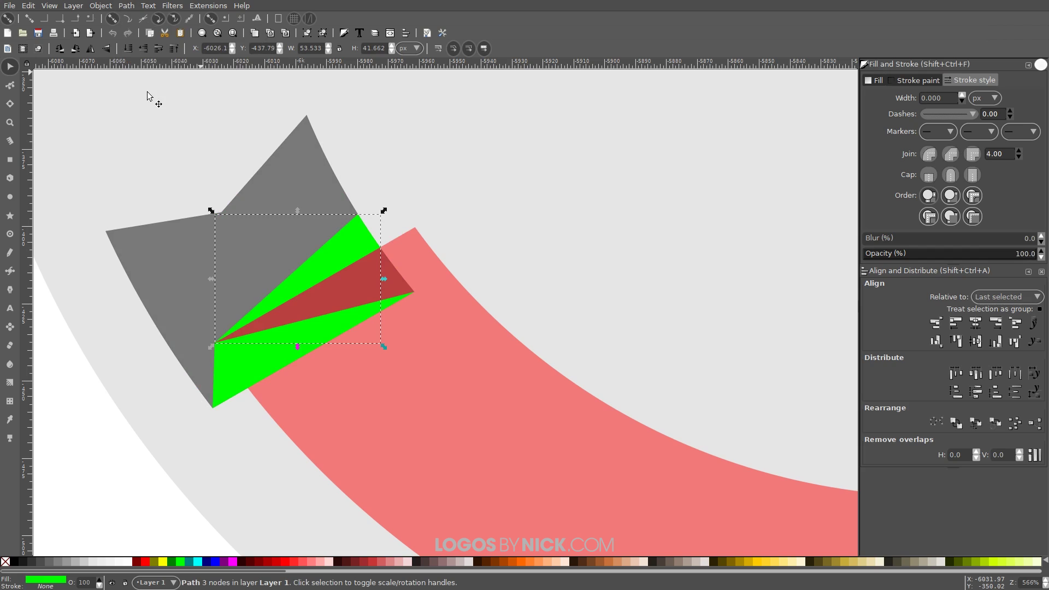
# Step: Duplicate both green triangles, flip the copies horizontally and snap them onto the matching corner of the right ribbon end
pyautogui.scroll(-3, 452, 276)
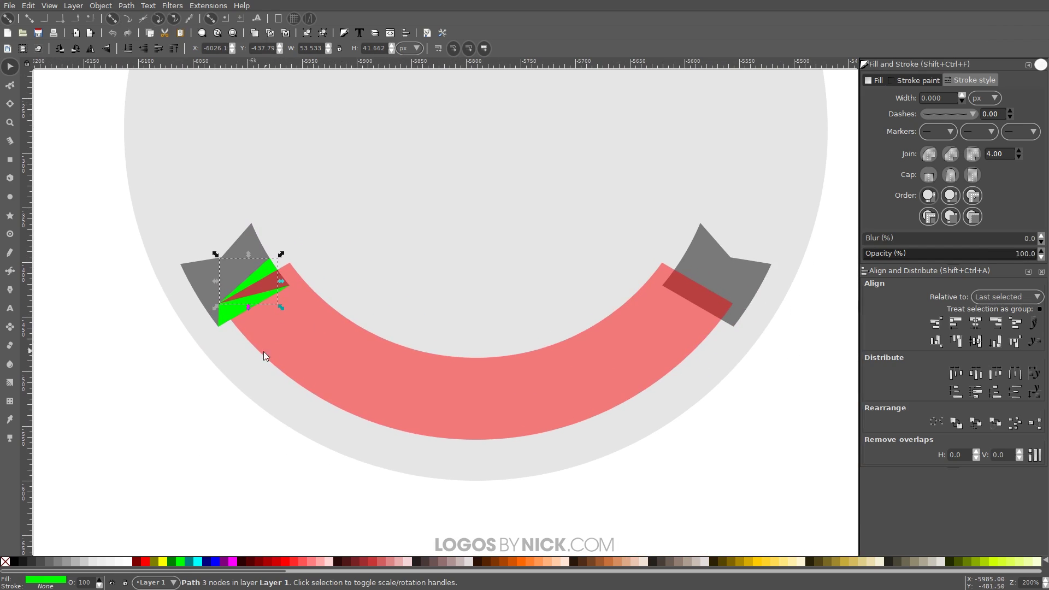
pyautogui.keyDown('shift'); pyautogui.click(227, 317); pyautogui.keyUp('shift')
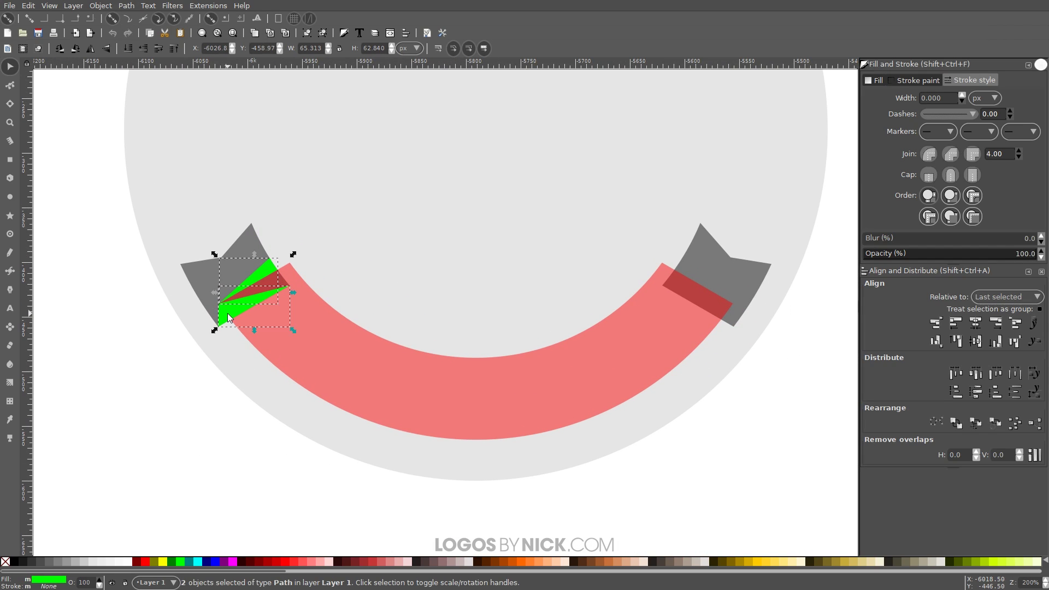
pyautogui.rightClick(258, 308)
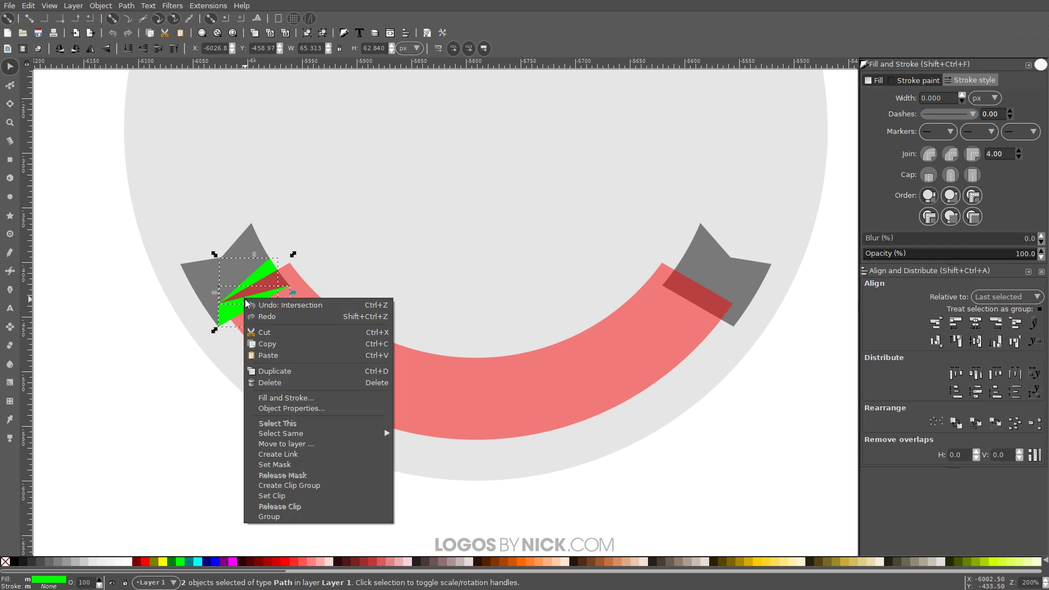
pyautogui.click(277, 363)
pyautogui.moveTo(239, 312); pyautogui.dragTo(538, 272)
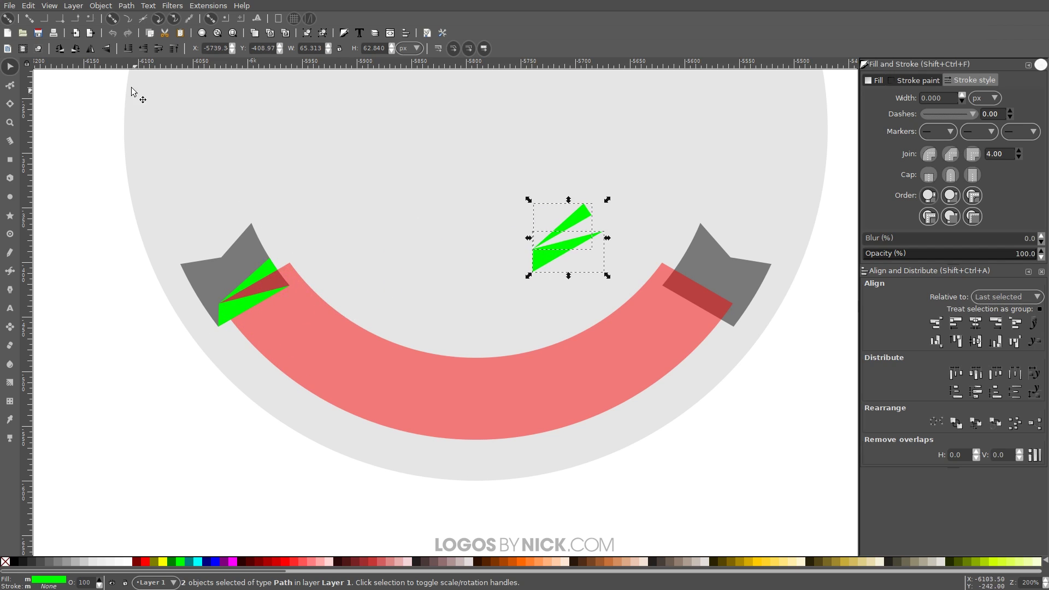
pyautogui.click(90, 49)
pyautogui.moveTo(604, 268); pyautogui.dragTo(735, 325)
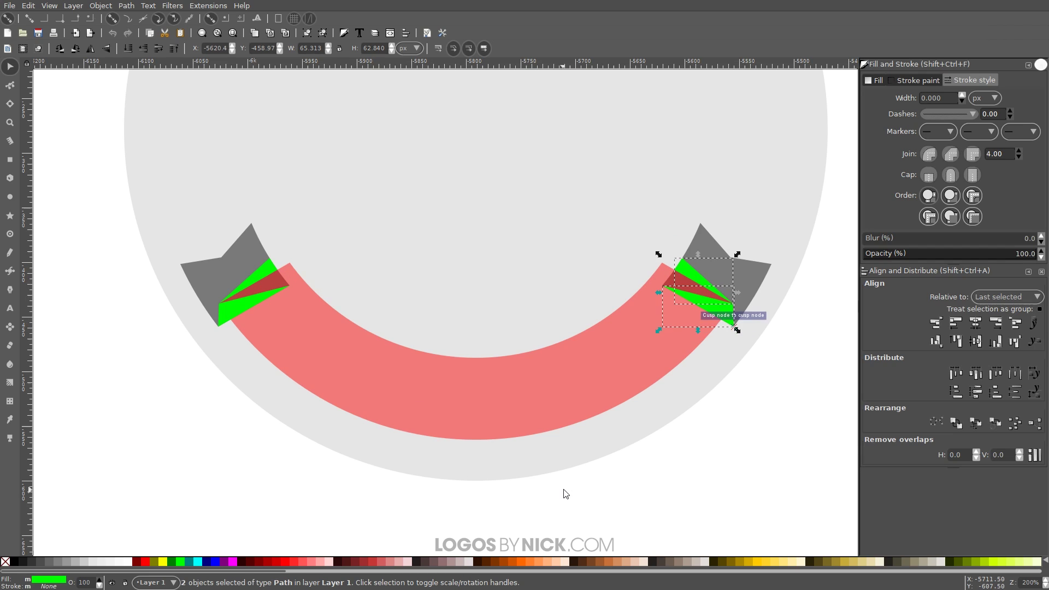
# Step: Raise the red arc to the top, above the green triangles
pyautogui.scroll(-1, 566, 494)
pyautogui.hscroll(1, 527, 466)
pyautogui.click(501, 363)
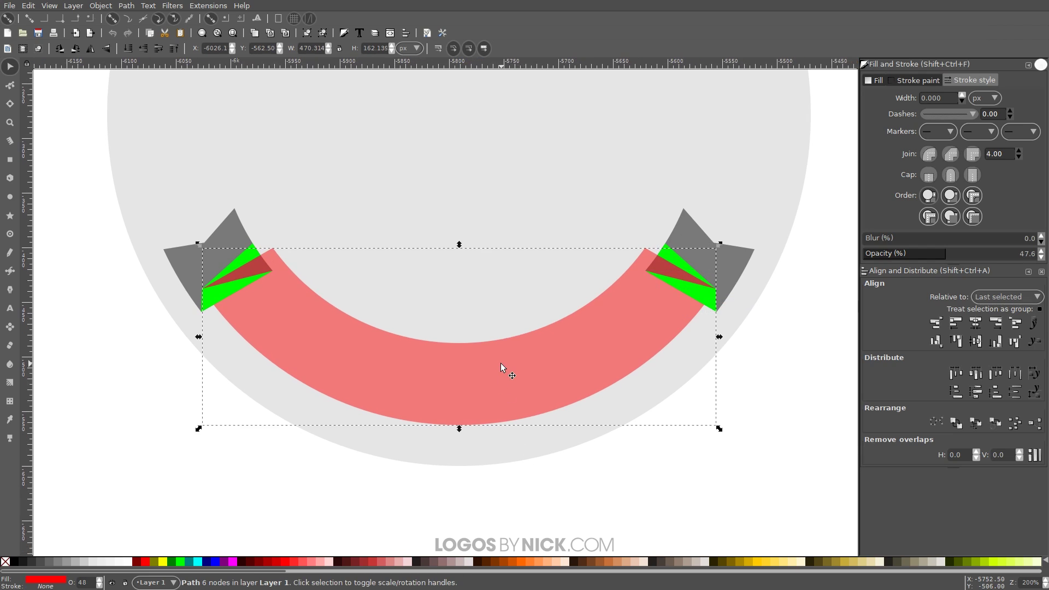
pyautogui.click(174, 50)
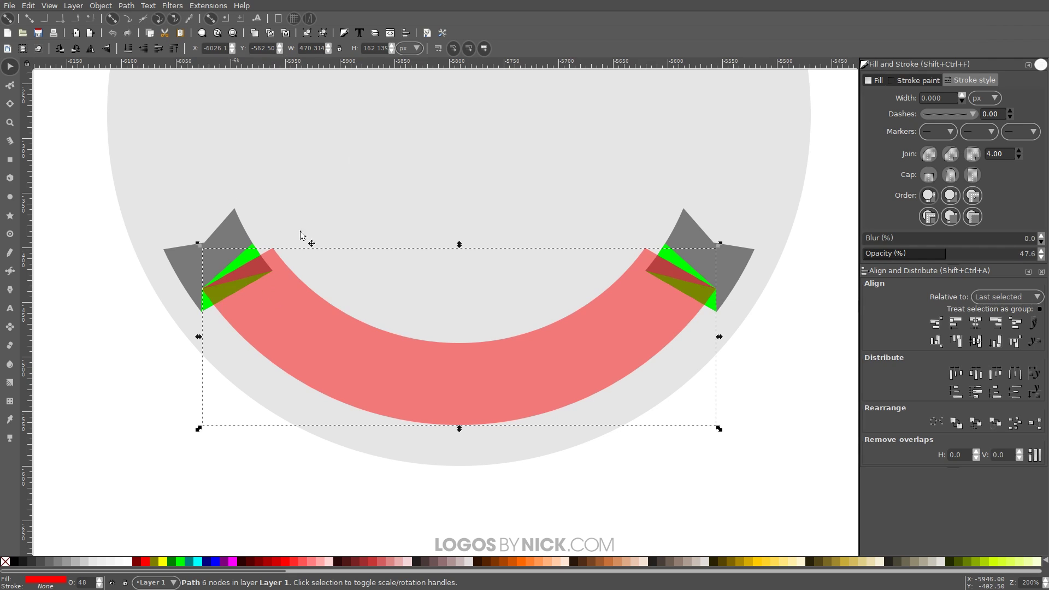
pyautogui.scroll(-1, 576, 306)
pyautogui.hscroll(1, 576, 306)
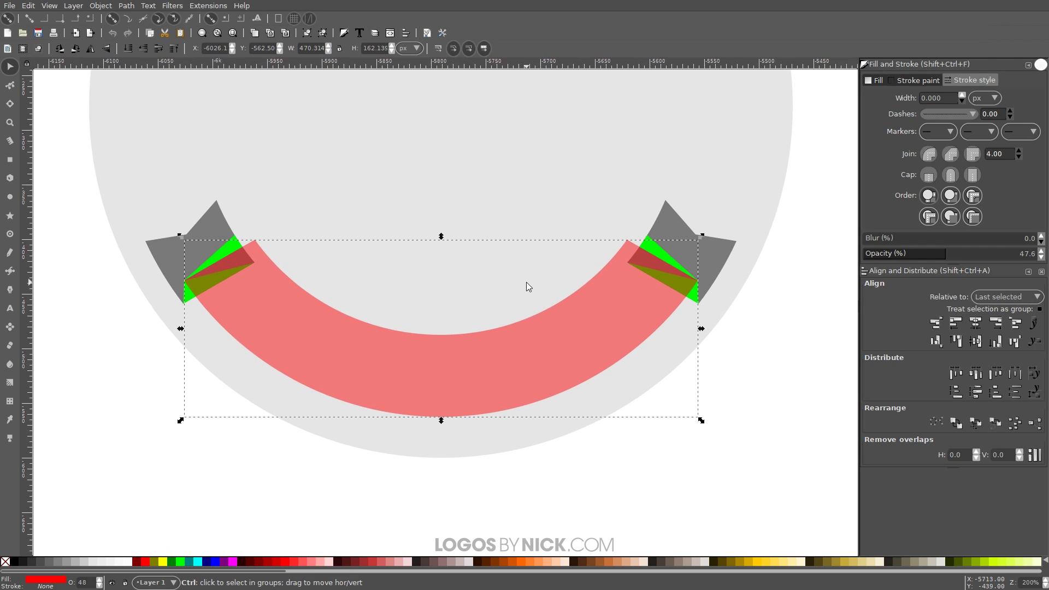
# Step: Select all seven ribbon pieces, set their opacity to 100% and clear the selection
pyautogui.scroll(-2, 527, 282)
pyautogui.scroll(1, 511, 325)
pyautogui.hscroll(1, 512, 325)
pyautogui.moveTo(737, 472); pyautogui.dragTo(230, 225)
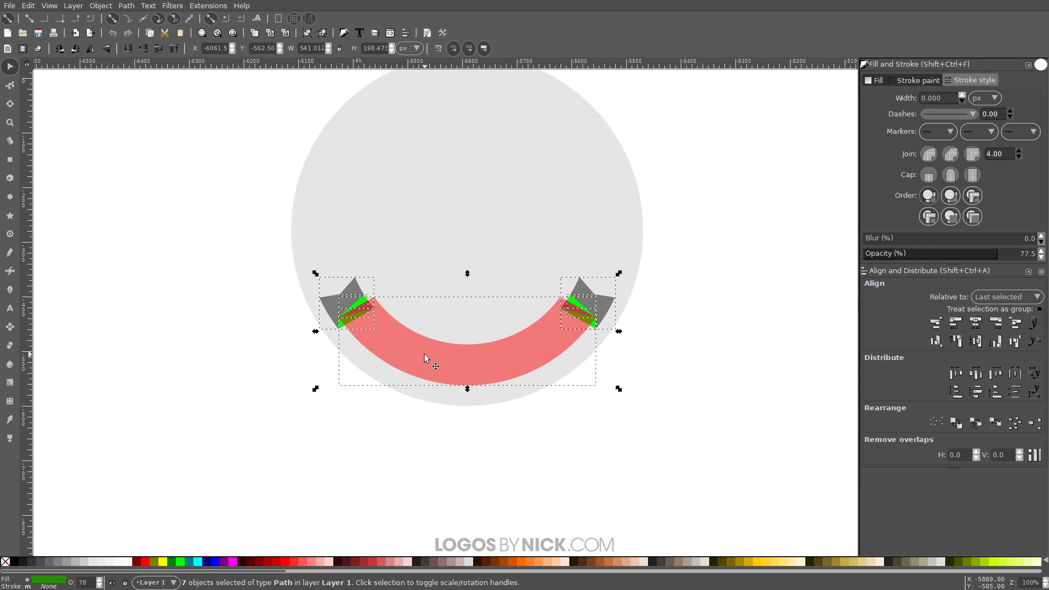
pyautogui.moveTo(939, 257); pyautogui.dragTo(1039, 256)
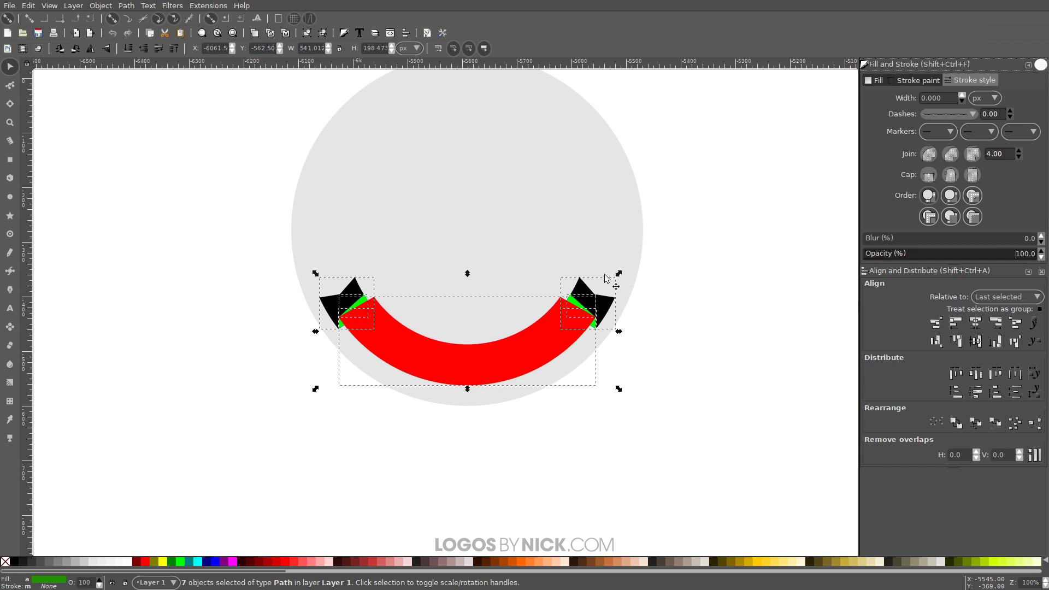
pyautogui.click(701, 178)
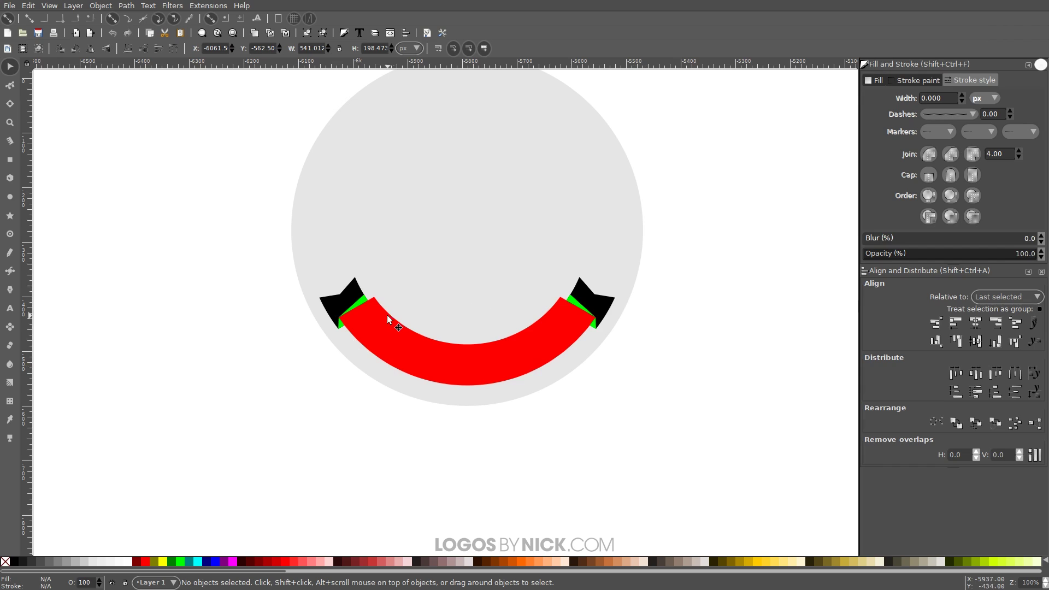
# Step: Fill the left and right notched ribbon ends with the same red as the arc
pyautogui.click(427, 347)
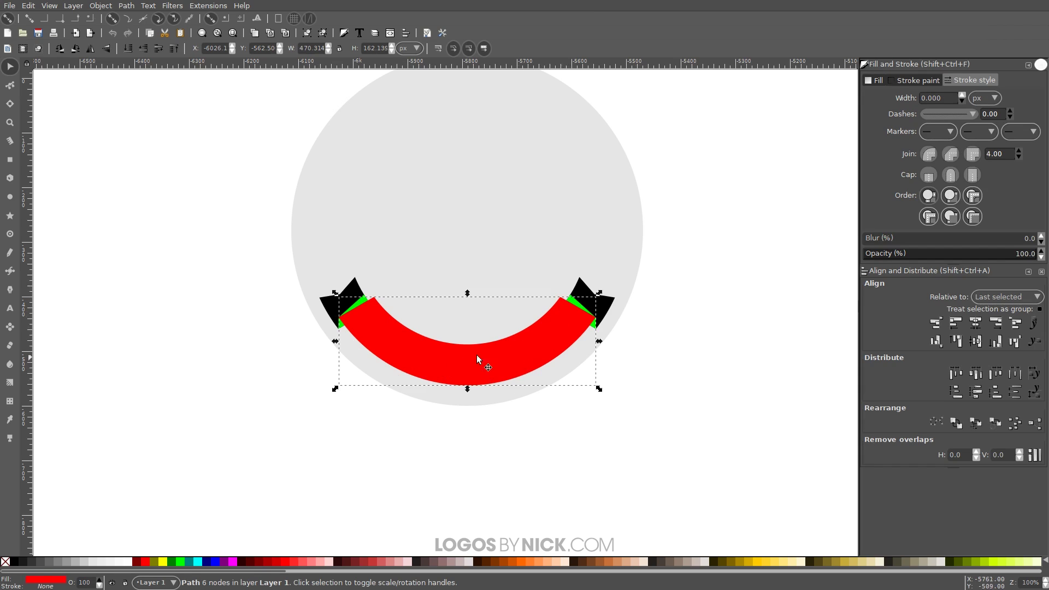
pyautogui.click(324, 308)
pyautogui.click(148, 562)
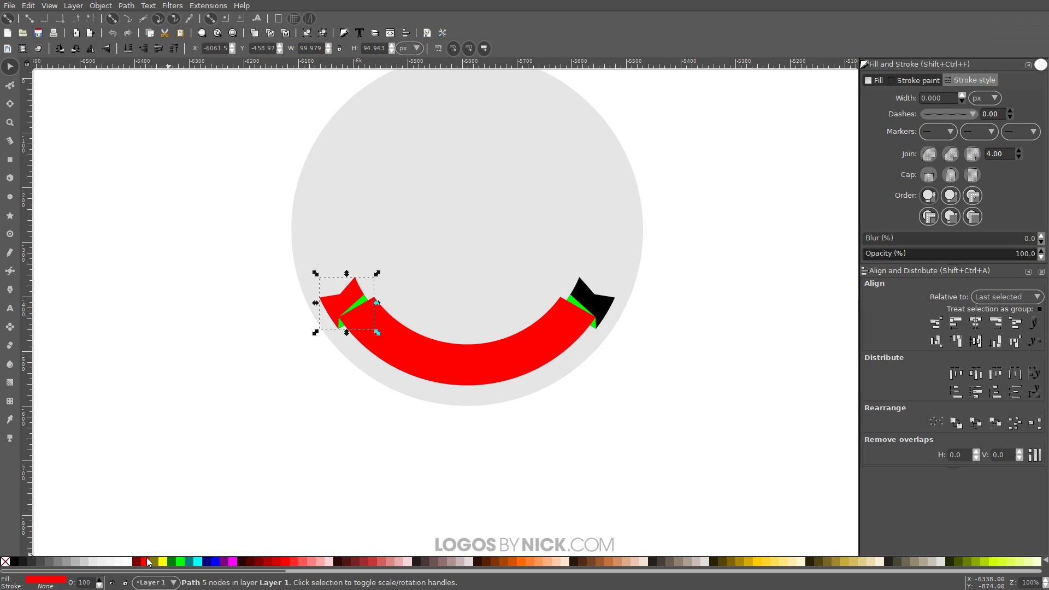
pyautogui.click(608, 300)
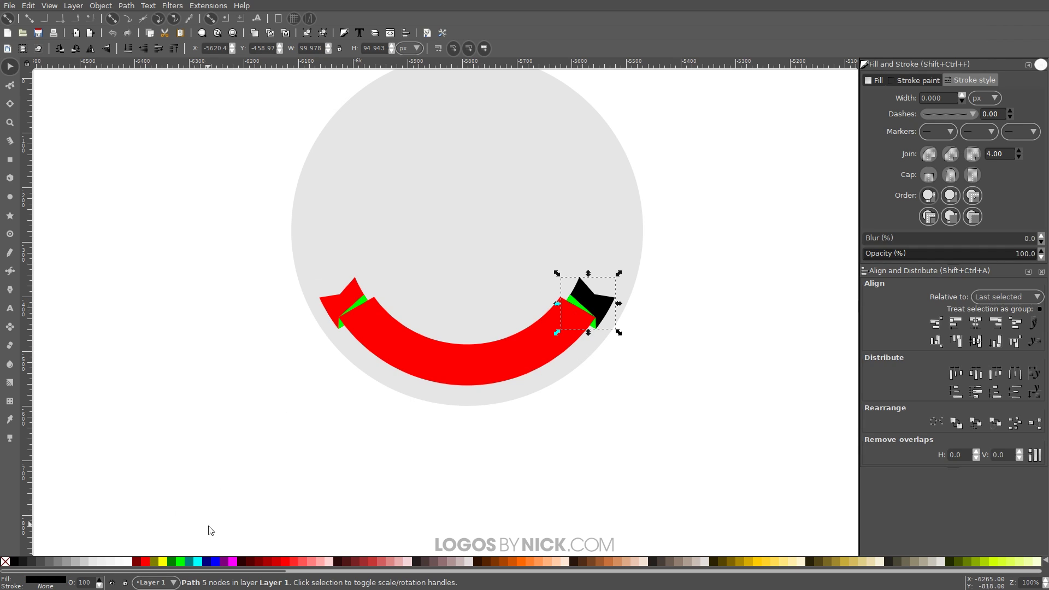
pyautogui.click(148, 562)
# Step: Recolour the lower green triangle at the left fold red and darken it to a deep red with lightness about 48
pyautogui.scroll(2, 396, 323)
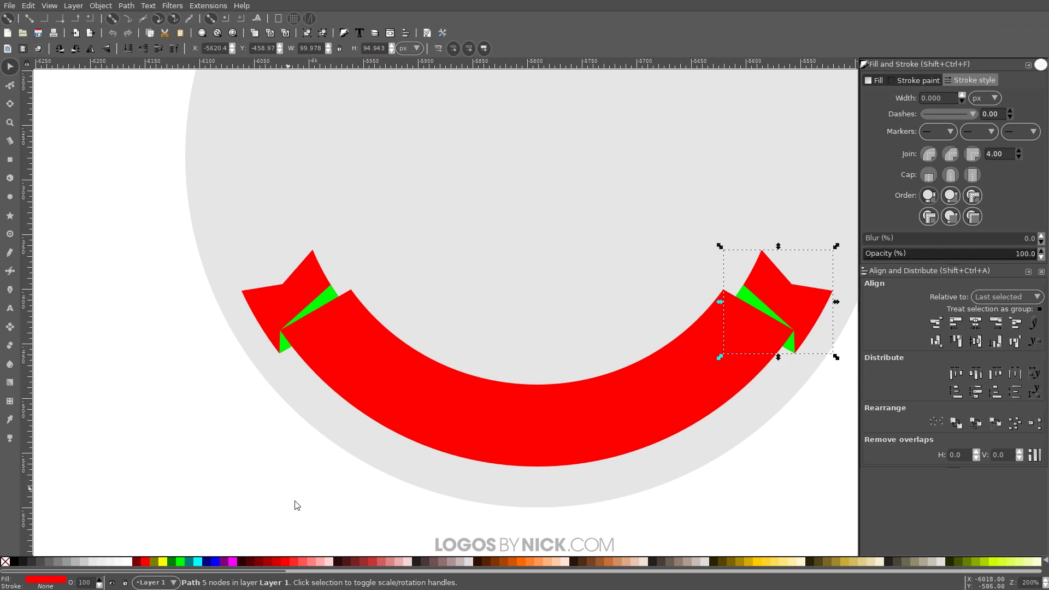
pyautogui.click(284, 347)
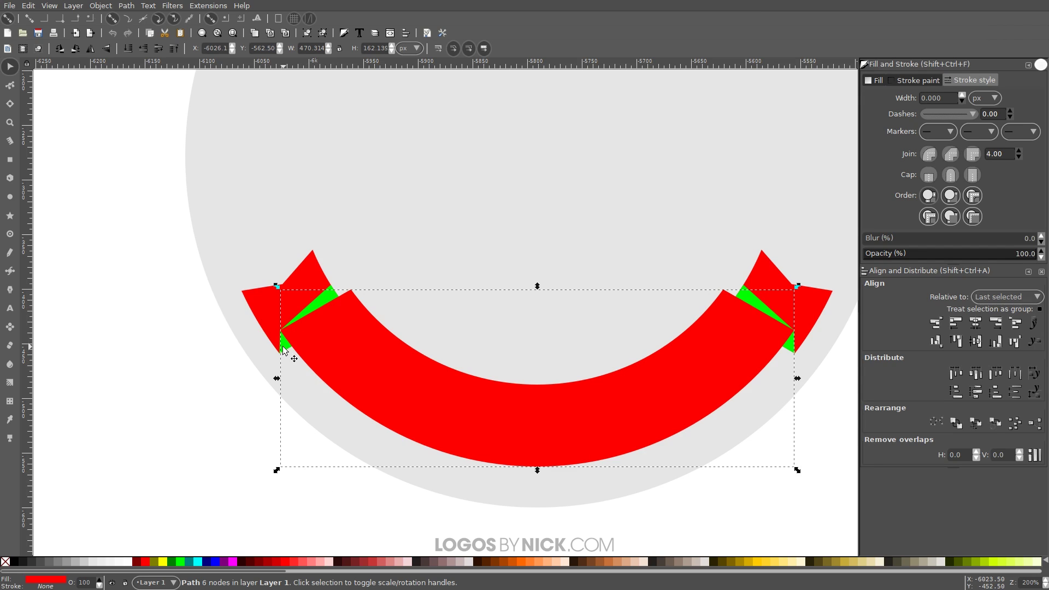
pyautogui.click(283, 348)
pyautogui.scroll(2, 282, 347)
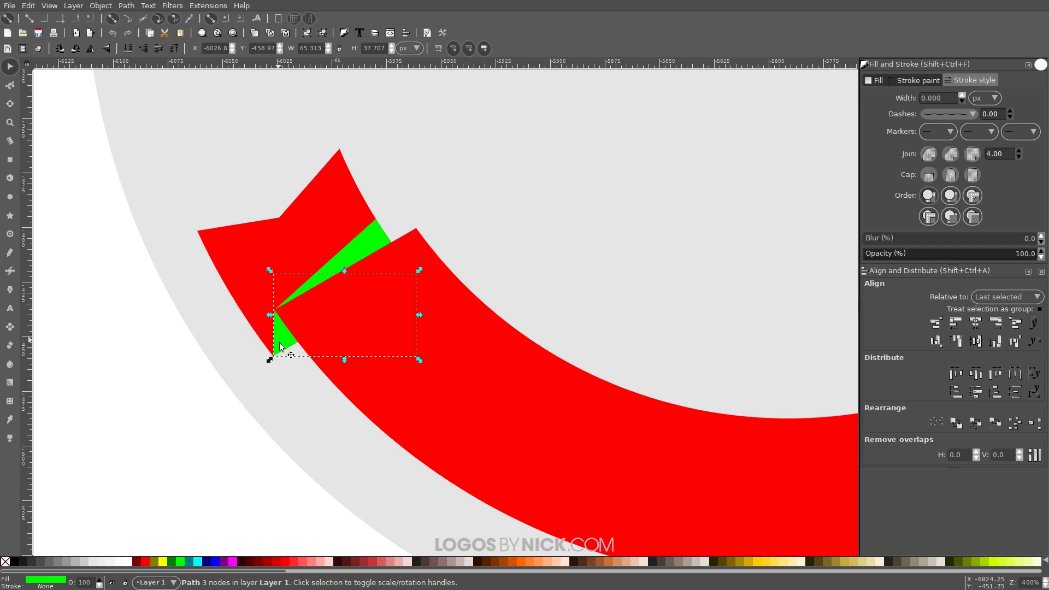
pyautogui.hscroll(1, 413, 431)
pyautogui.scroll(1, 413, 431)
pyautogui.click(146, 562)
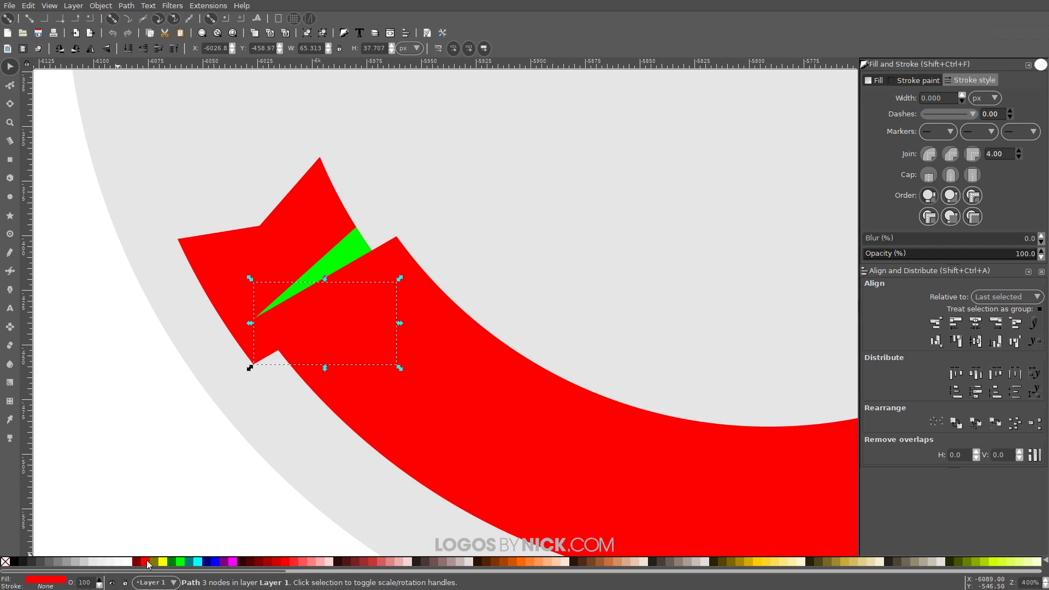
pyautogui.click(878, 80)
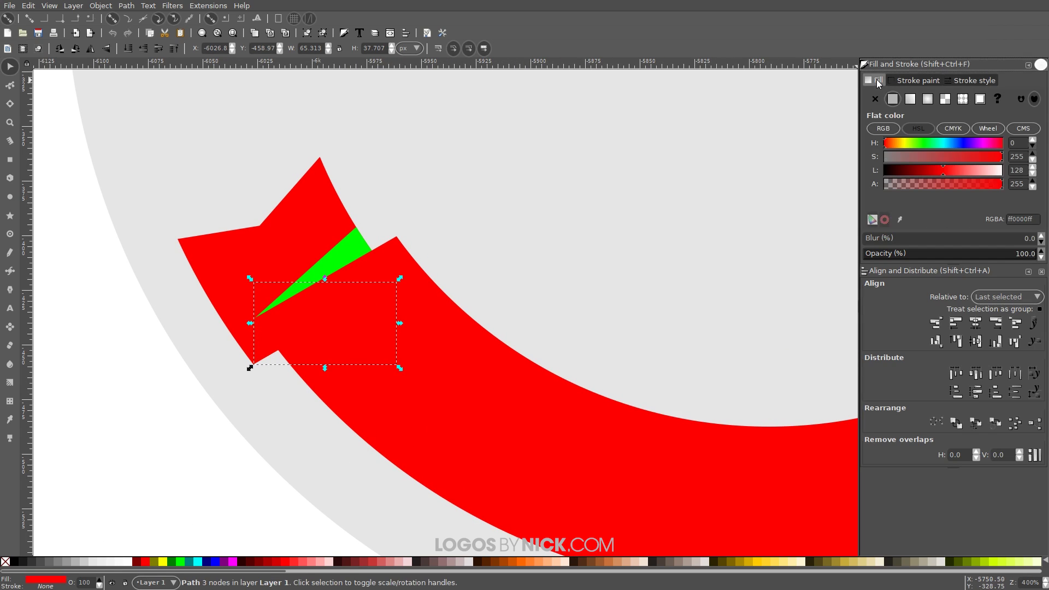
pyautogui.moveTo(943, 170); pyautogui.dragTo(907, 173)
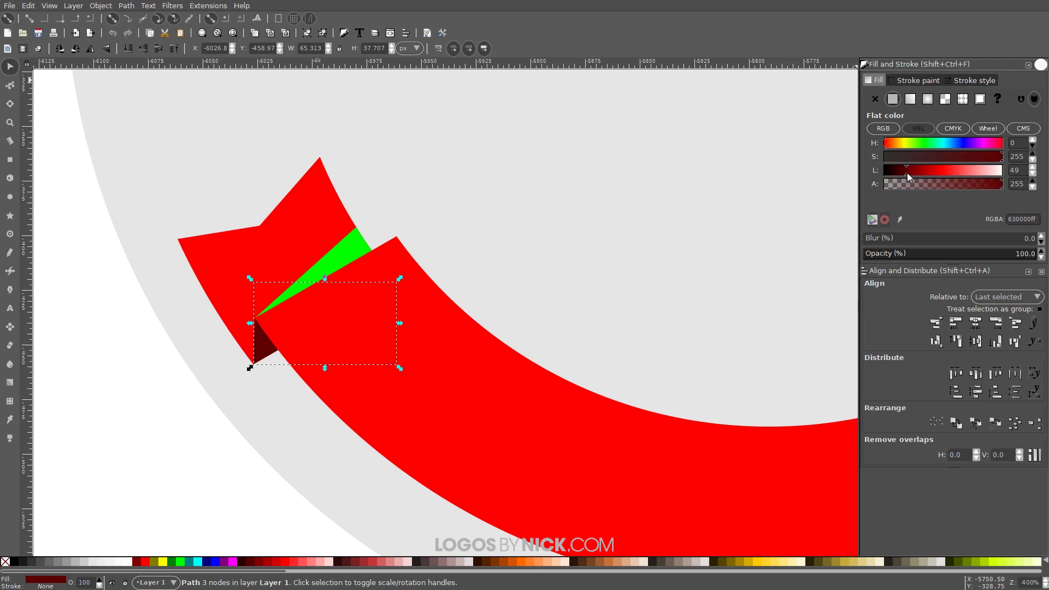
# Step: Give the upper green triangle at the left fold the dark red sampled from the lower triangle with the colour picker
pyautogui.click(361, 248)
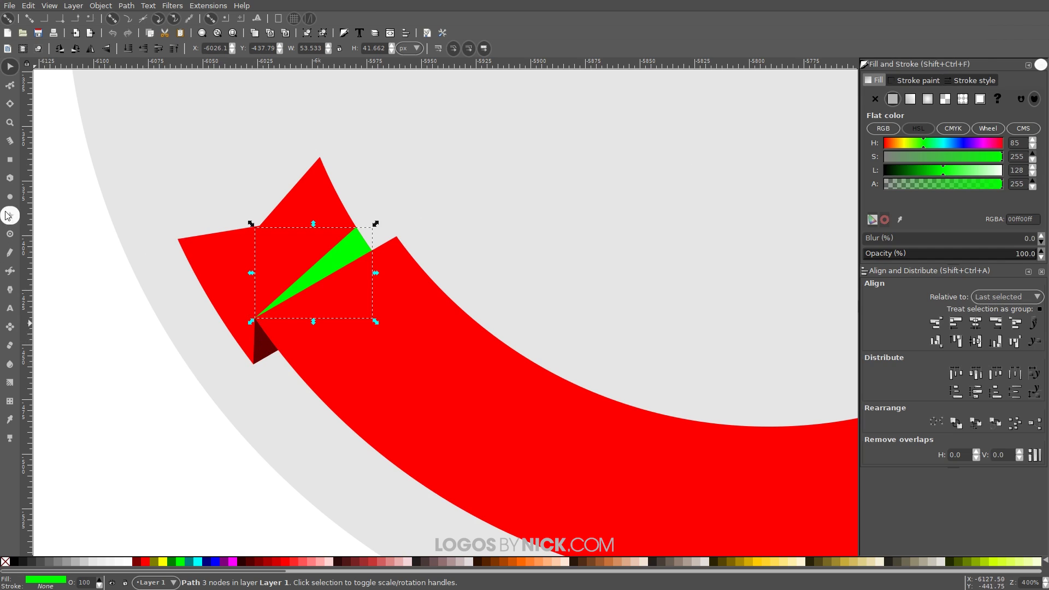
pyautogui.click(12, 422)
pyautogui.hscroll(2, 405, 375)
pyautogui.scroll(1, 405, 375)
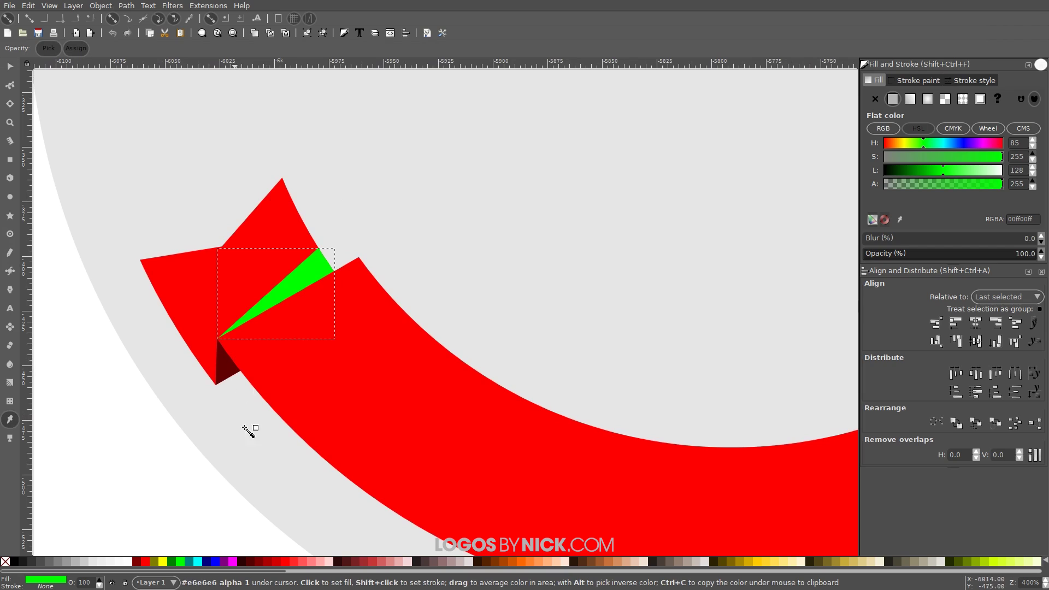
pyautogui.click(225, 369)
# Step: Give the upper green triangle at the right fold the dark red sampled from the left fold
pyautogui.hscroll(2, 486, 339)
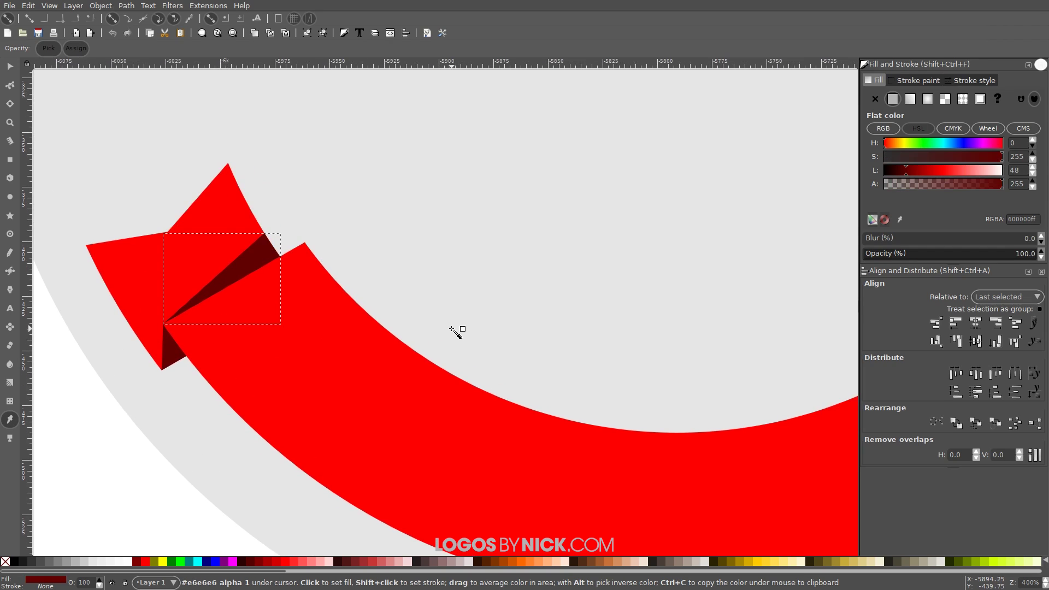
pyautogui.scroll(-1, 456, 323)
pyautogui.hscroll(1, 410, 285)
pyautogui.click(10, 66)
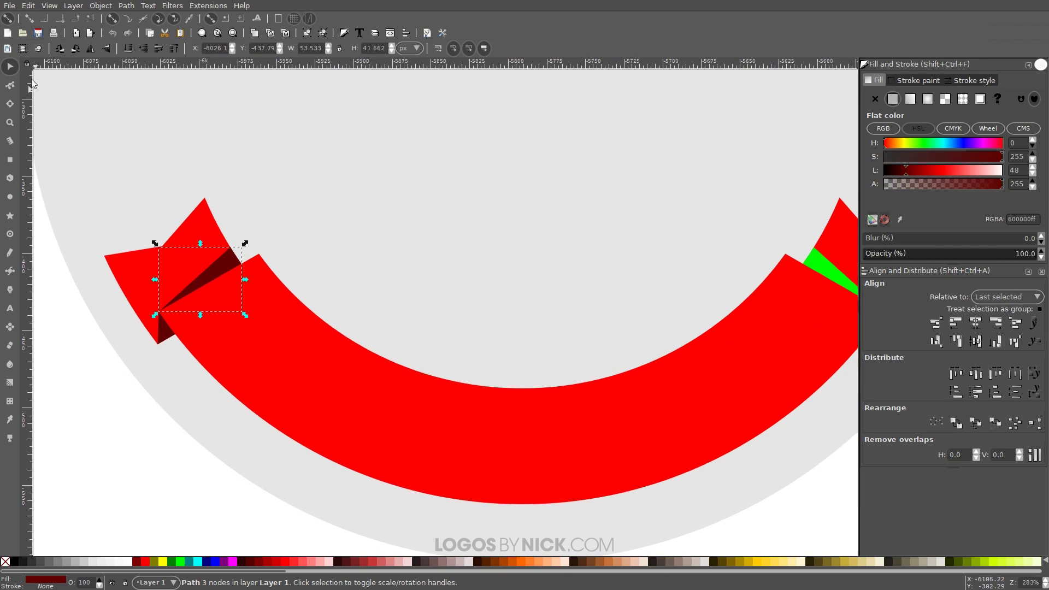
pyautogui.hscroll(3, 392, 173)
pyautogui.click(690, 272)
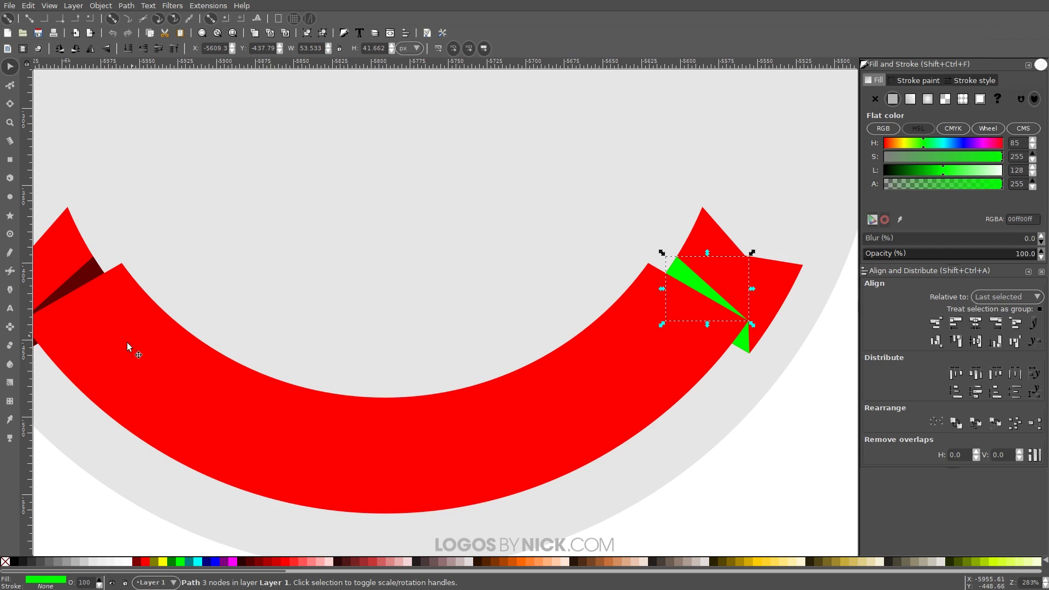
pyautogui.click(9, 420)
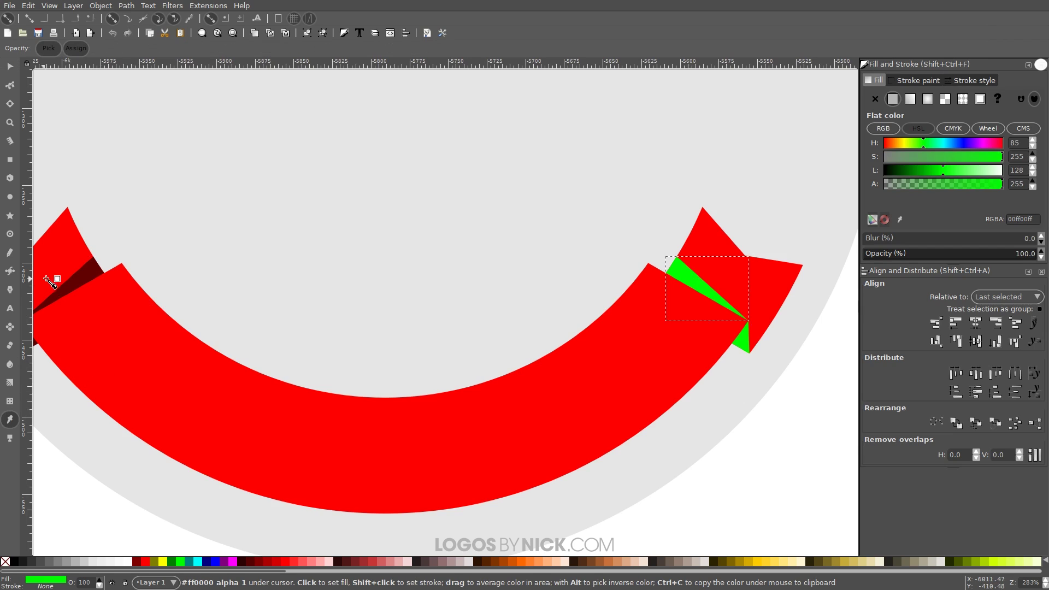
pyautogui.click(82, 276)
pyautogui.click(10, 66)
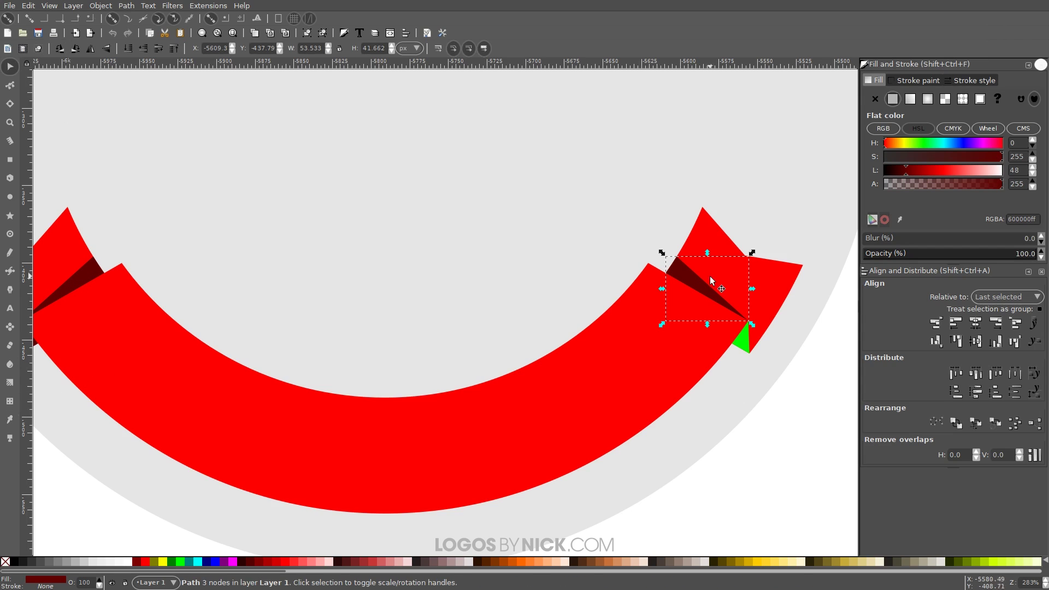
# Step: Give the lower green triangle at the right fold the dark red sampled from the triangle above it
pyautogui.click(746, 340)
pyautogui.click(10, 420)
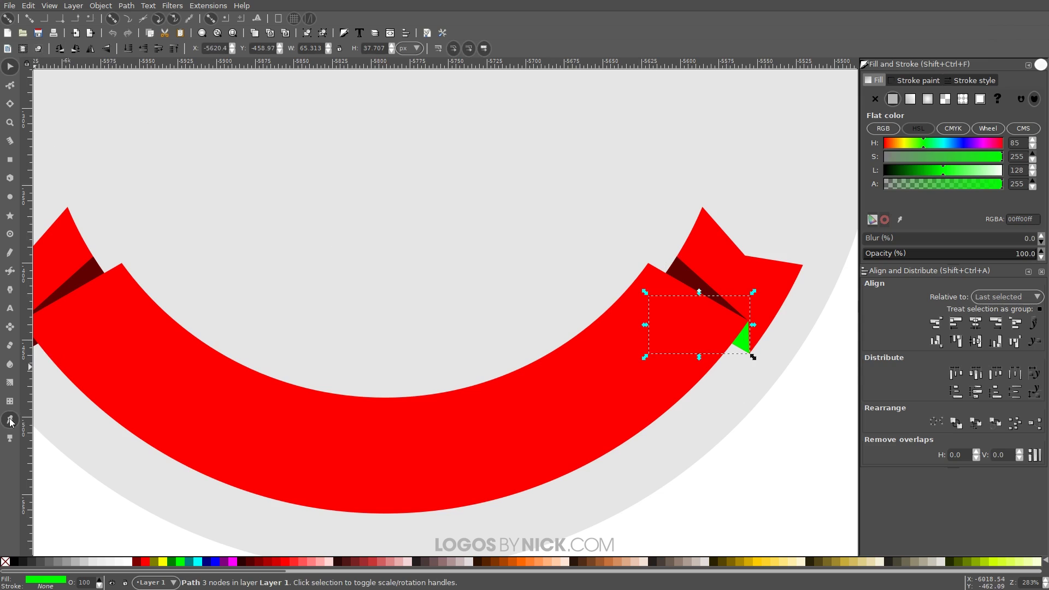
pyautogui.click(690, 273)
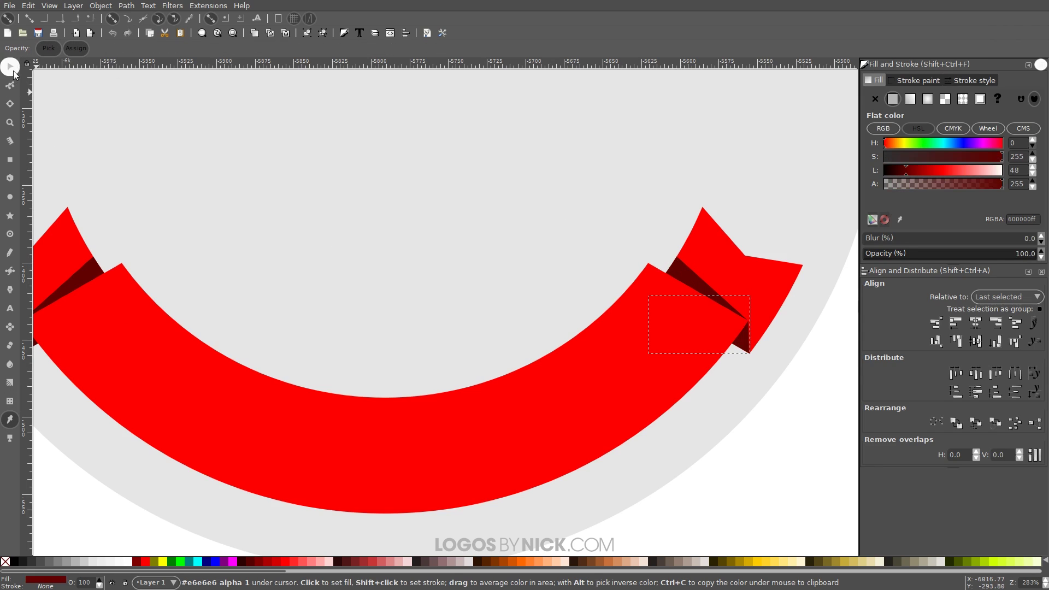
pyautogui.click(10, 66)
# Step: Duplicate the gray circle and make the copy green with 39.1% opacity
pyautogui.click(495, 220)
pyautogui.scroll(1, 500, 248)
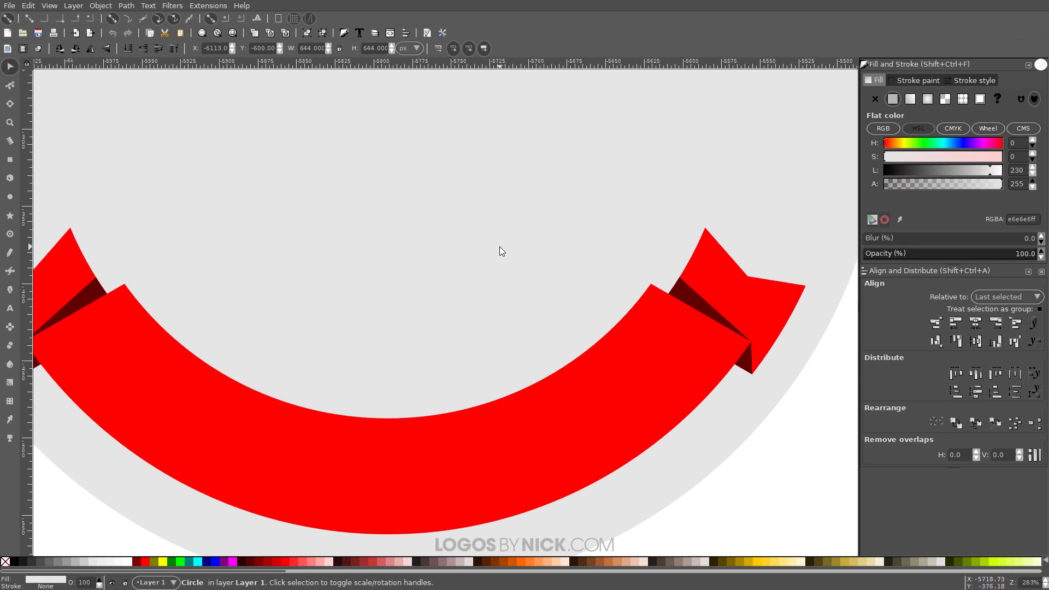
pyautogui.press('1')
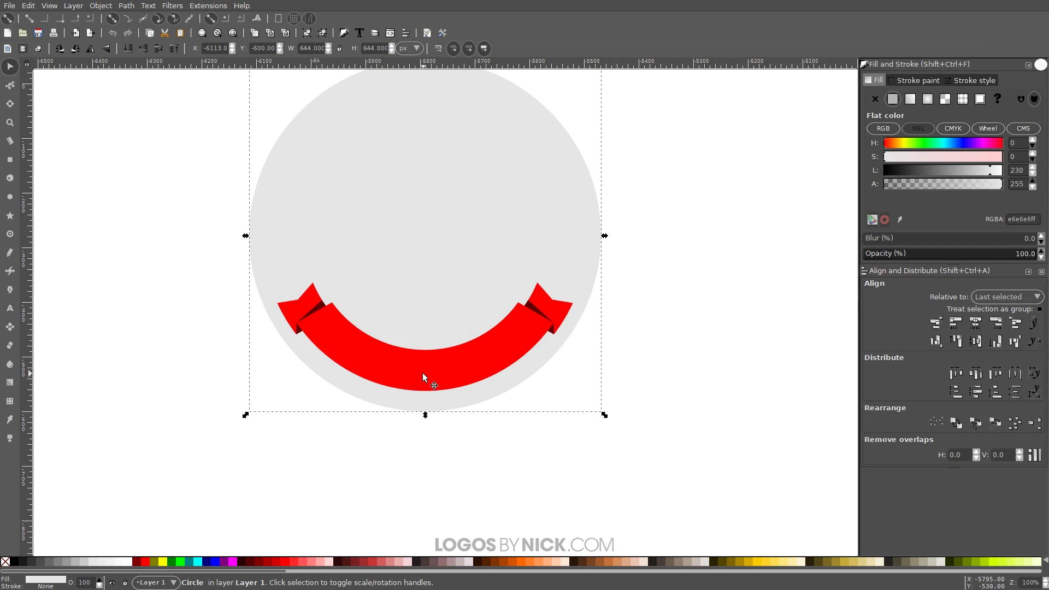
pyautogui.moveTo(424, 377); pyautogui.dragTo(263, 425)
pyautogui.click(508, 264)
pyautogui.click(333, 174)
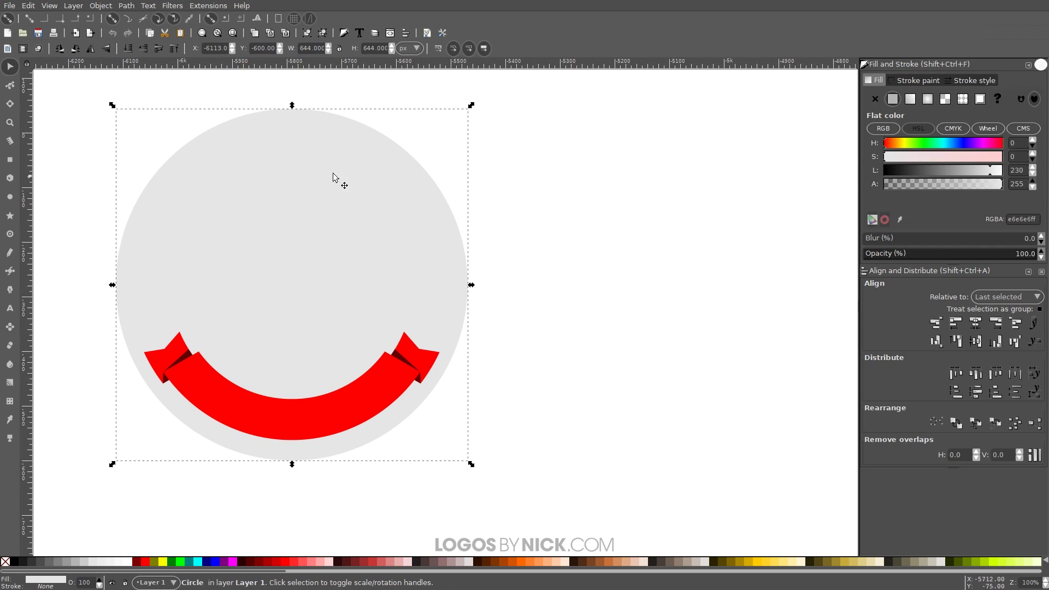
pyautogui.rightClick(362, 208)
pyautogui.click(404, 283)
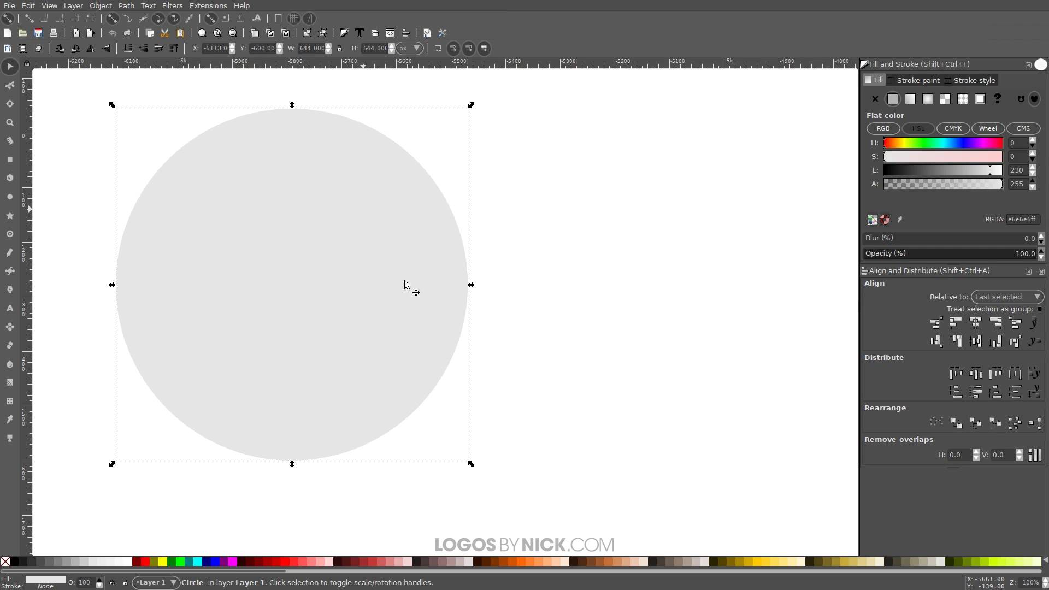
pyautogui.click(181, 562)
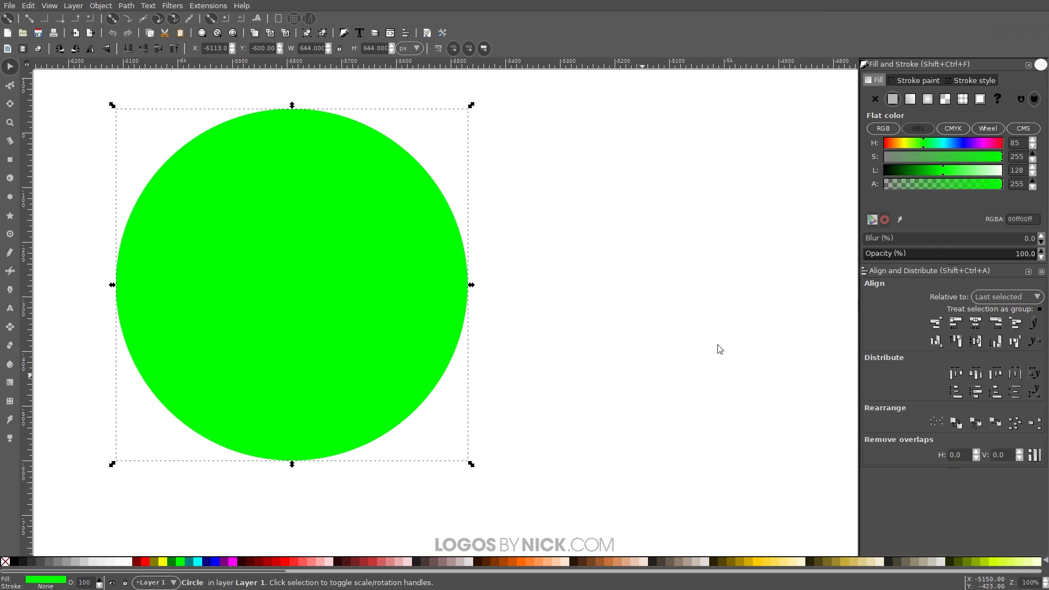
pyautogui.moveTo(953, 257); pyautogui.dragTo(932, 255)
# Step: Shrink the green circle about its centre to 544 px, so its lower edge runs through the ribbon
pyautogui.hscroll(-1, 437, 345)
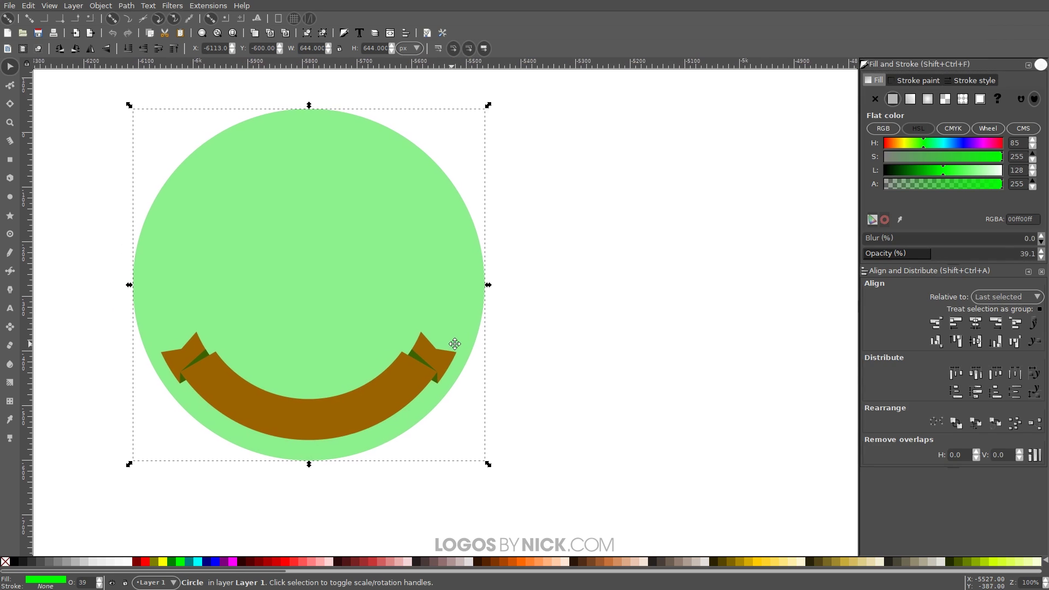
pyautogui.moveTo(498, 290); pyautogui.dragTo(471, 294)
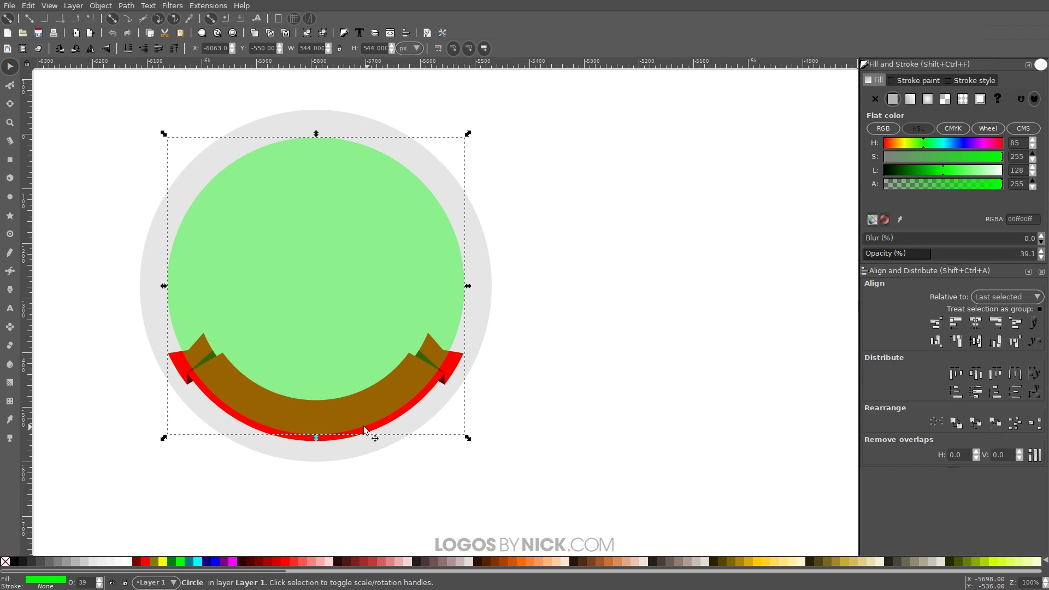
pyautogui.moveTo(628, 335); pyautogui.dragTo(606, 336)
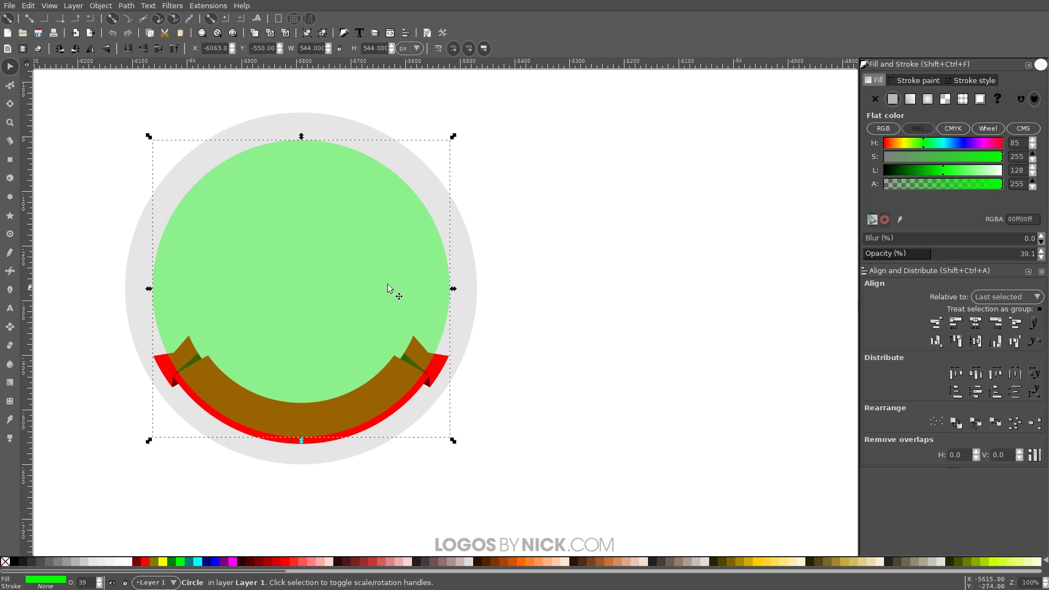
# Step: Add the text "SAMPLE TEXT" on the empty canvas beside the circles
pyautogui.click(9, 308)
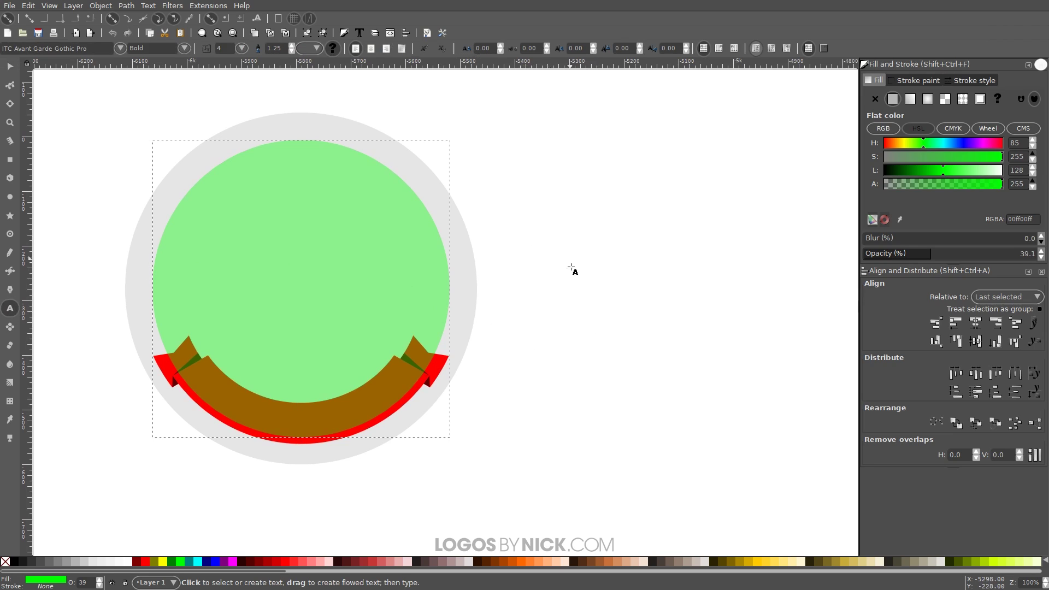
pyautogui.click(533, 233)
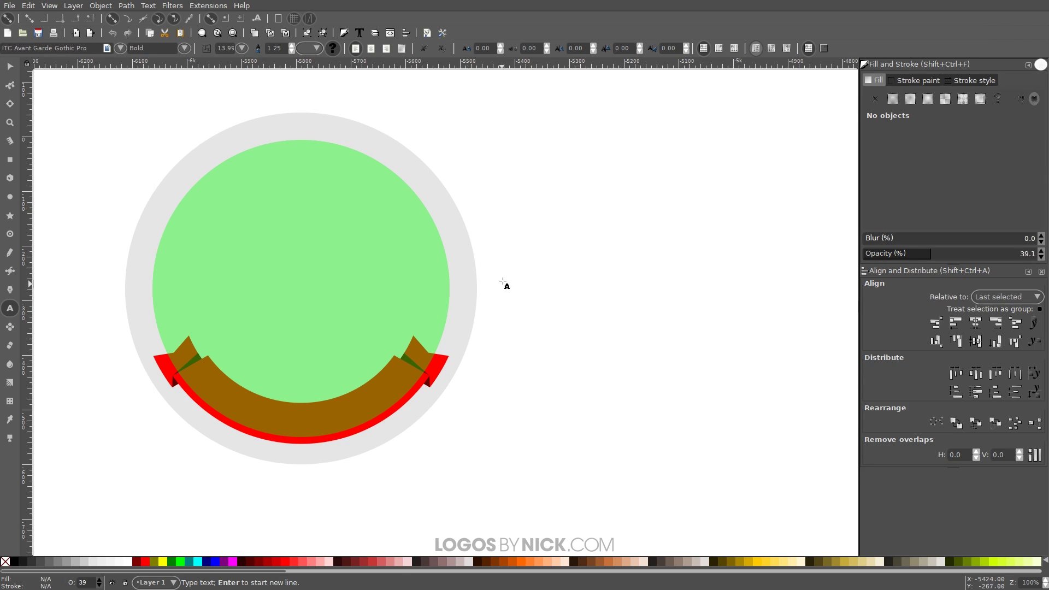
pyautogui.write('SAM')
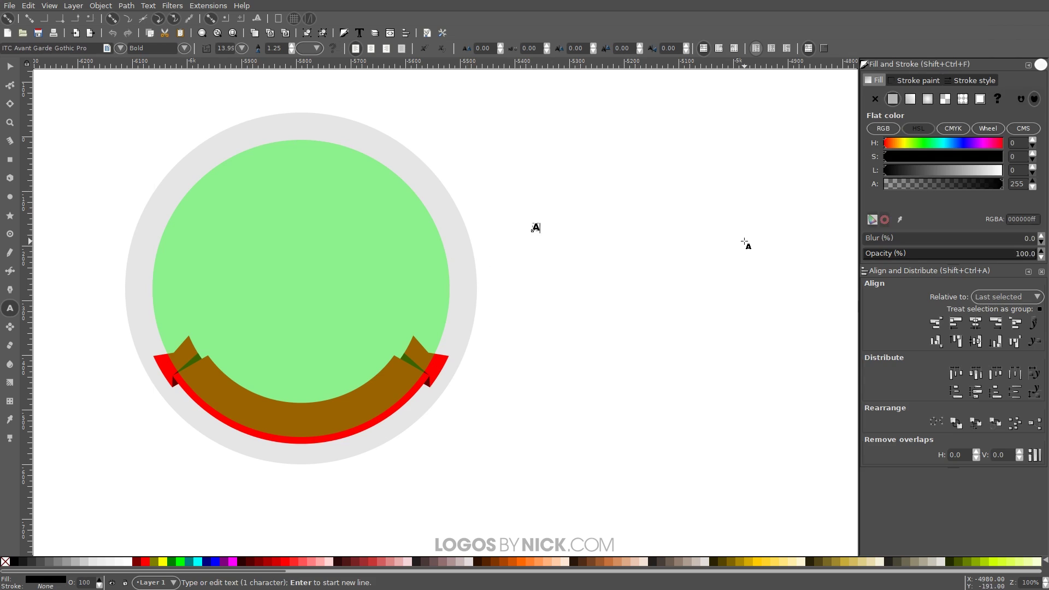
pyautogui.write('PLE TEXT')
pyautogui.hscroll(2, 515, 316)
pyautogui.scroll(1, 516, 317)
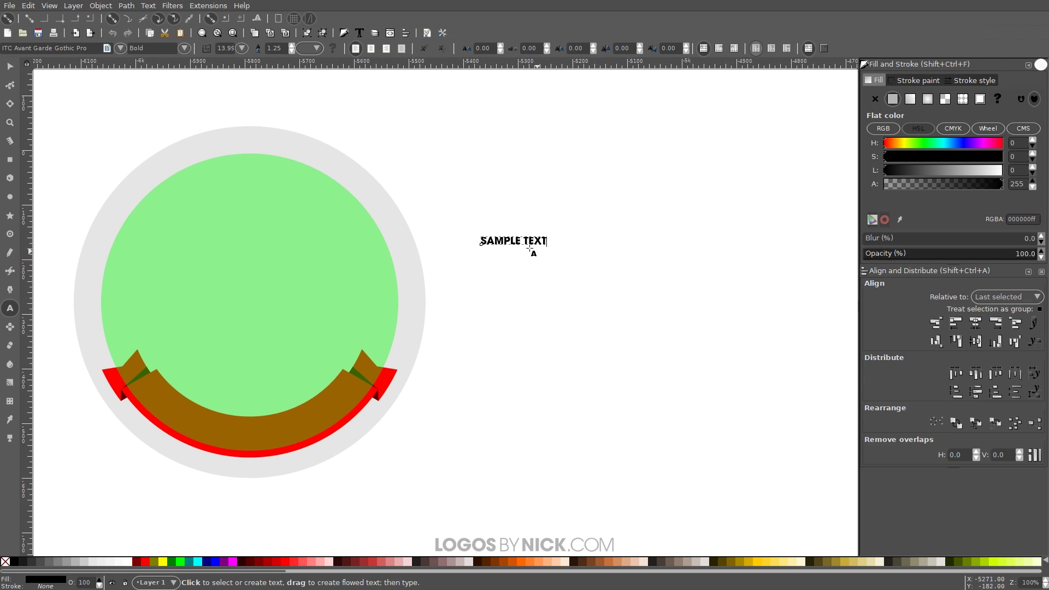
# Step: Set the text's font to League Gothic in the Normal Regular style and close the font settings
pyautogui.click(360, 33)
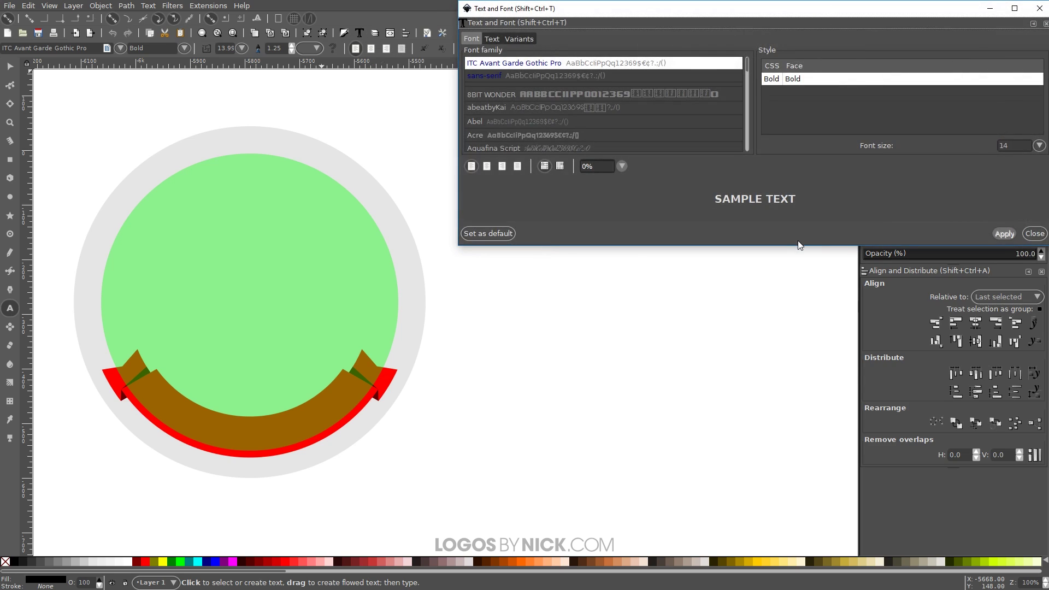
pyautogui.moveTo(817, 247); pyautogui.dragTo(817, 279)
pyautogui.moveTo(804, 12); pyautogui.dragTo(737, 167)
pyautogui.click(518, 291)
pyautogui.write('LEAGF')
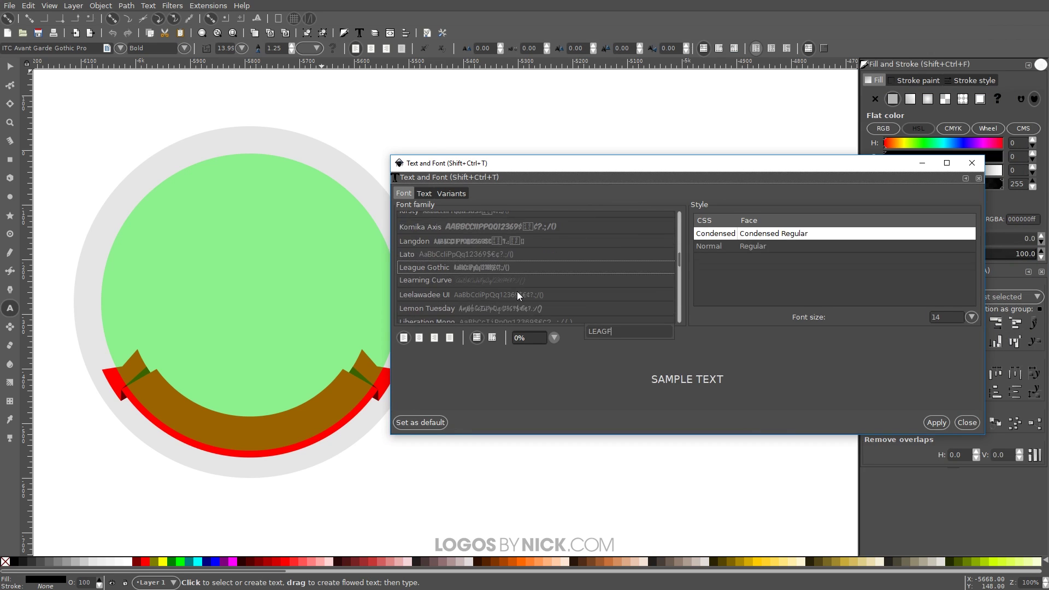
pyautogui.click(529, 268)
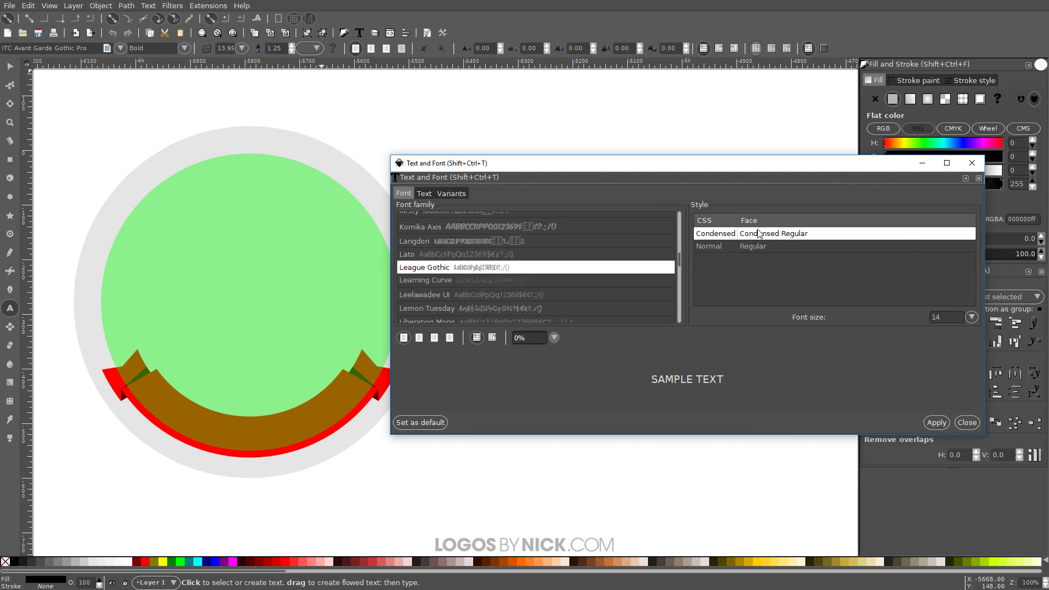
pyautogui.click(762, 247)
pyautogui.click(937, 422)
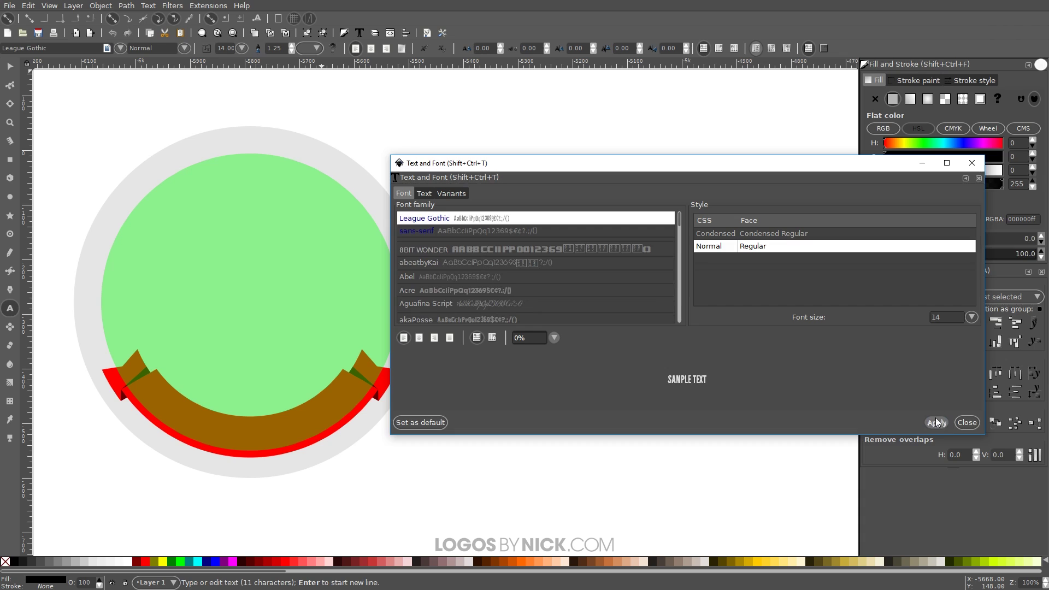
pyautogui.click(968, 422)
pyautogui.press('Escape')
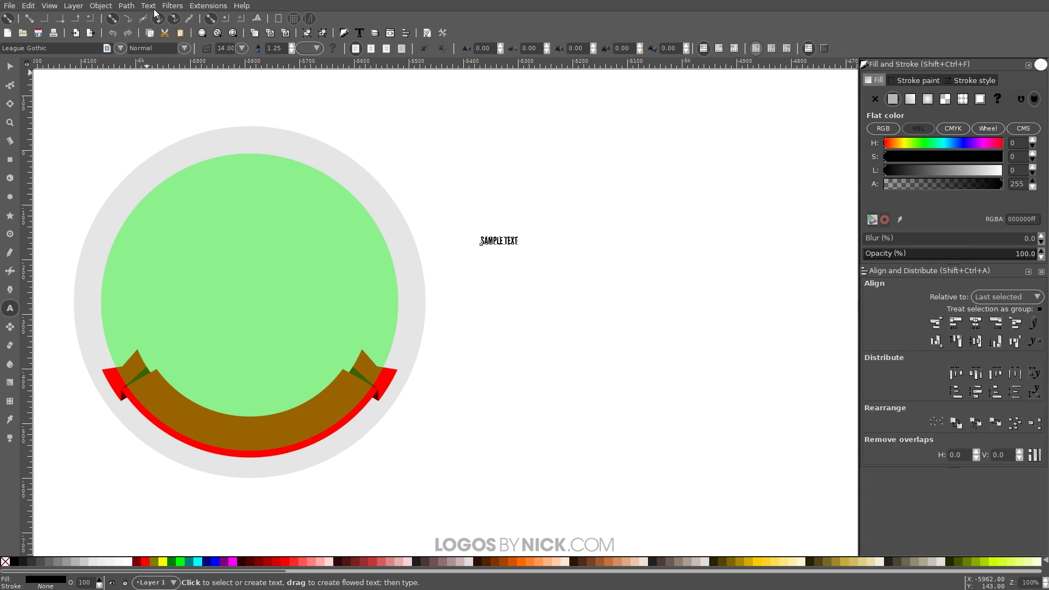
# Step: Set the "SAMPLE TEXT" font size to 40 pt and move the text slightly upward on the canvas
pyautogui.click(242, 48)
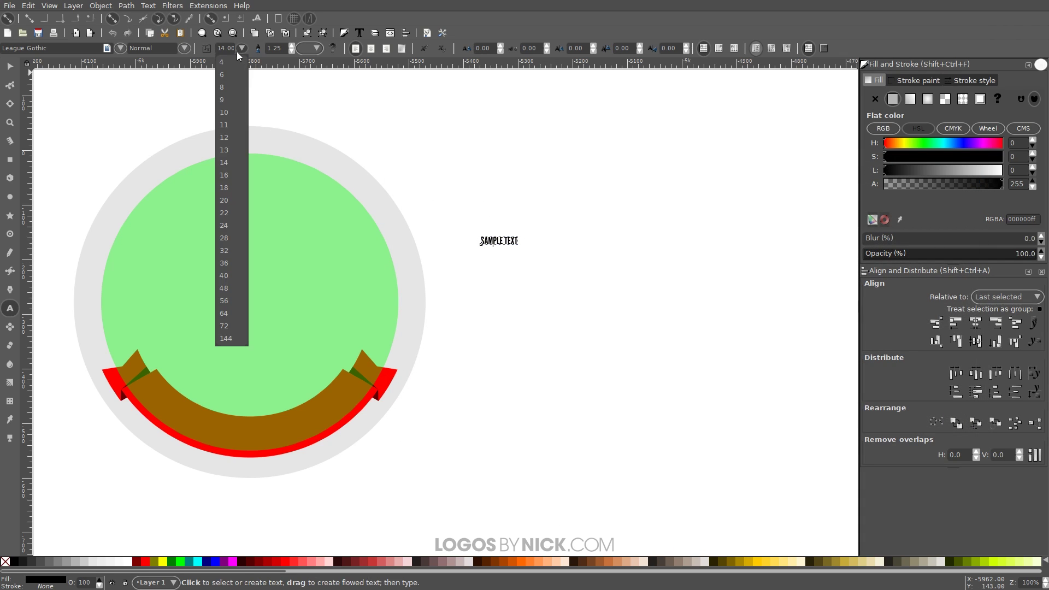
pyautogui.click(234, 277)
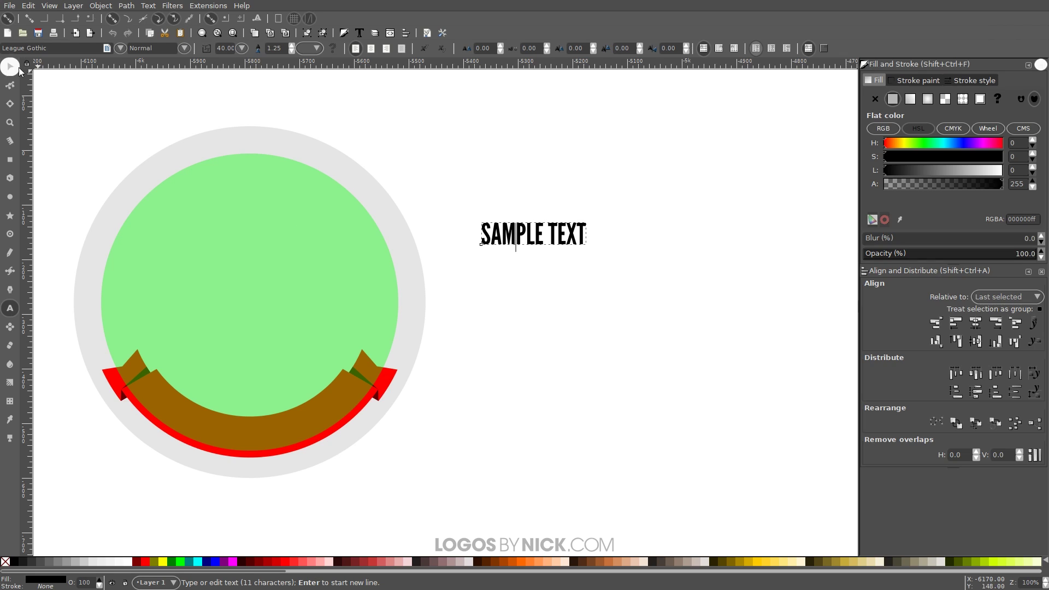
pyautogui.click(18, 68)
pyautogui.moveTo(563, 239)
pyautogui.mouseDown()
pyautogui.moveTo(563, 268)
pyautogui.moveTo(417, 375)
pyautogui.moveTo(279, 439)
pyautogui.moveTo(574, 277)
pyautogui.moveTo(563, 221)
pyautogui.mouseUp()
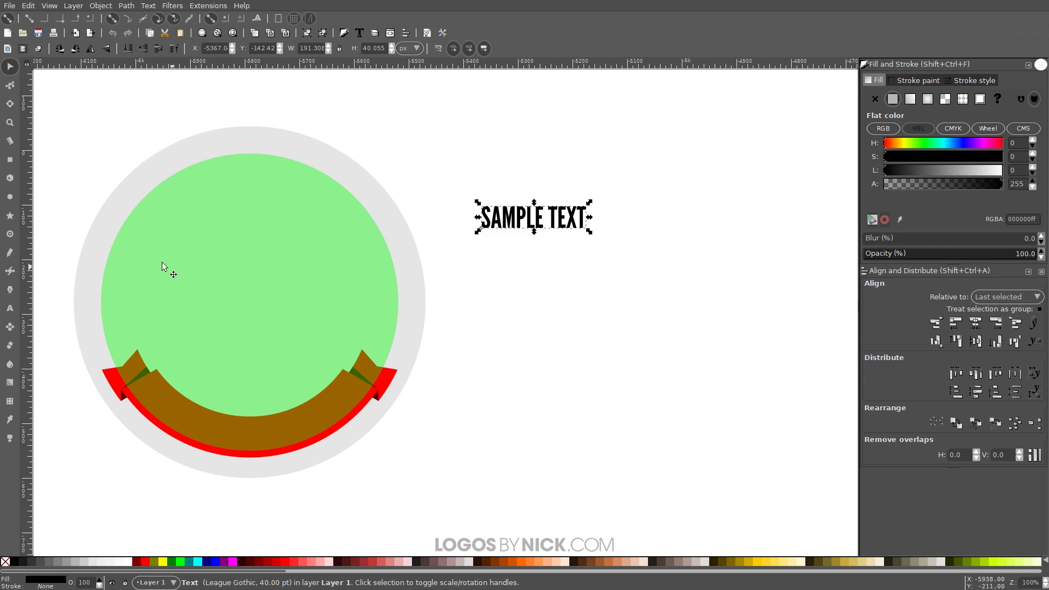
# Step: Duplicate the "SAMPLE TEXT" object, move the copy onto the green circle and put it on the circle's path
pyautogui.rightClick(544, 213)
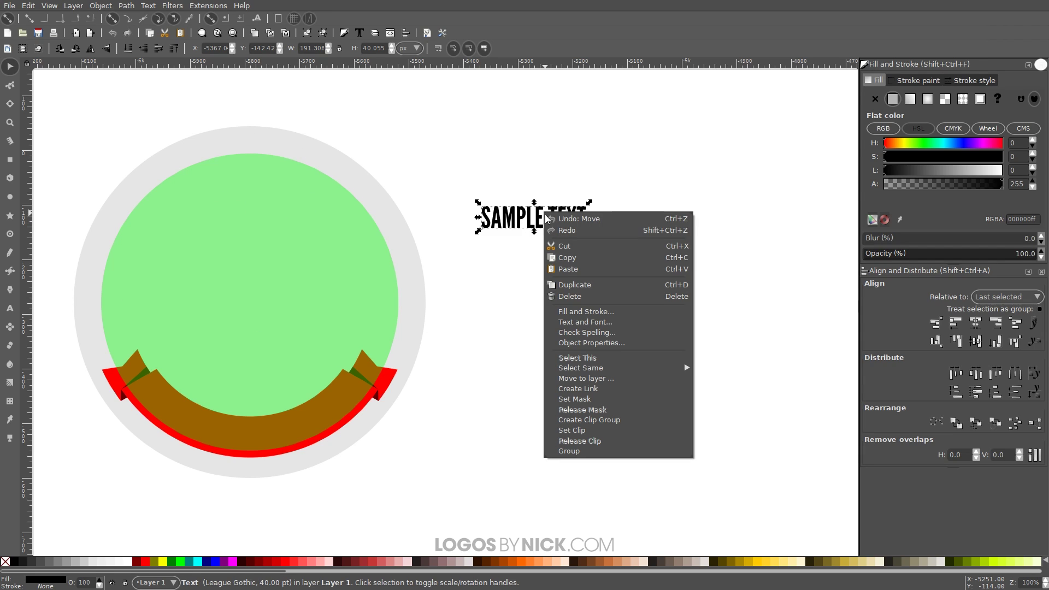
pyautogui.click(566, 285)
pyautogui.moveTo(576, 227); pyautogui.dragTo(274, 333)
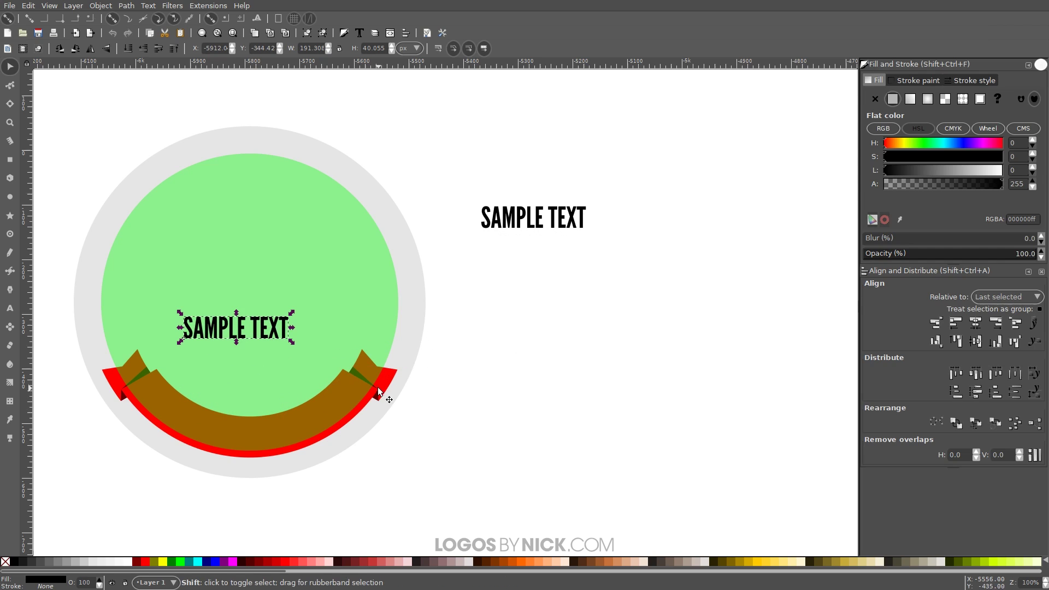
pyautogui.keyDown('shift'); pyautogui.click(252, 221); pyautogui.keyUp('shift')
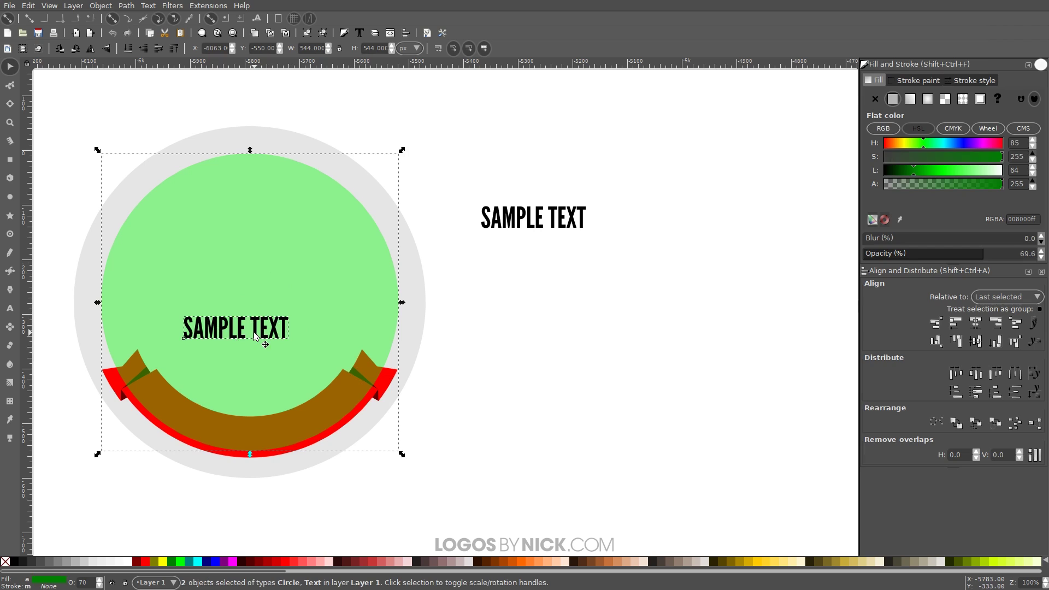
pyautogui.click(155, 7)
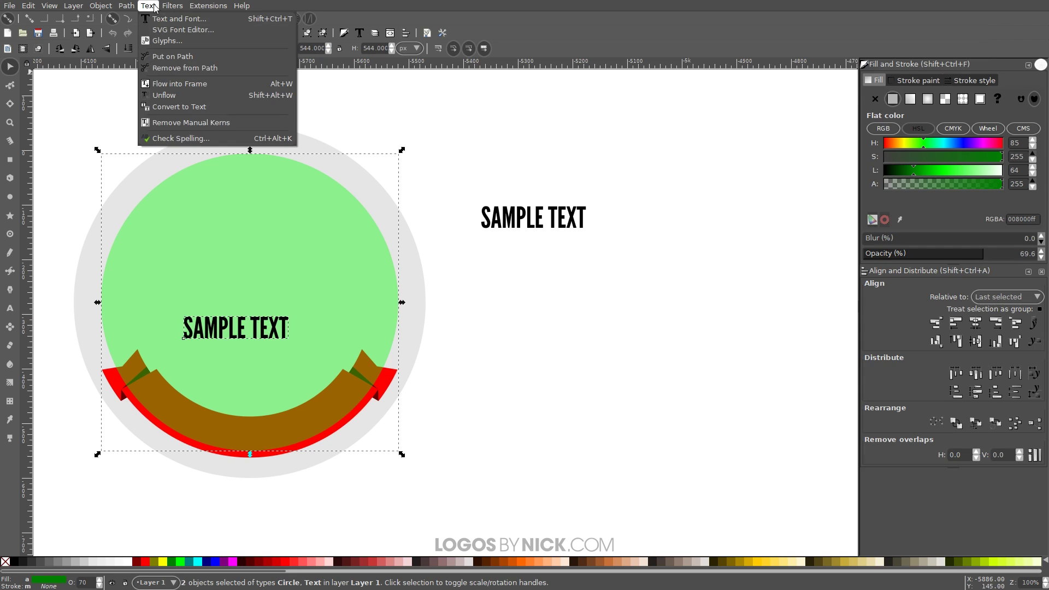
pyautogui.click(164, 57)
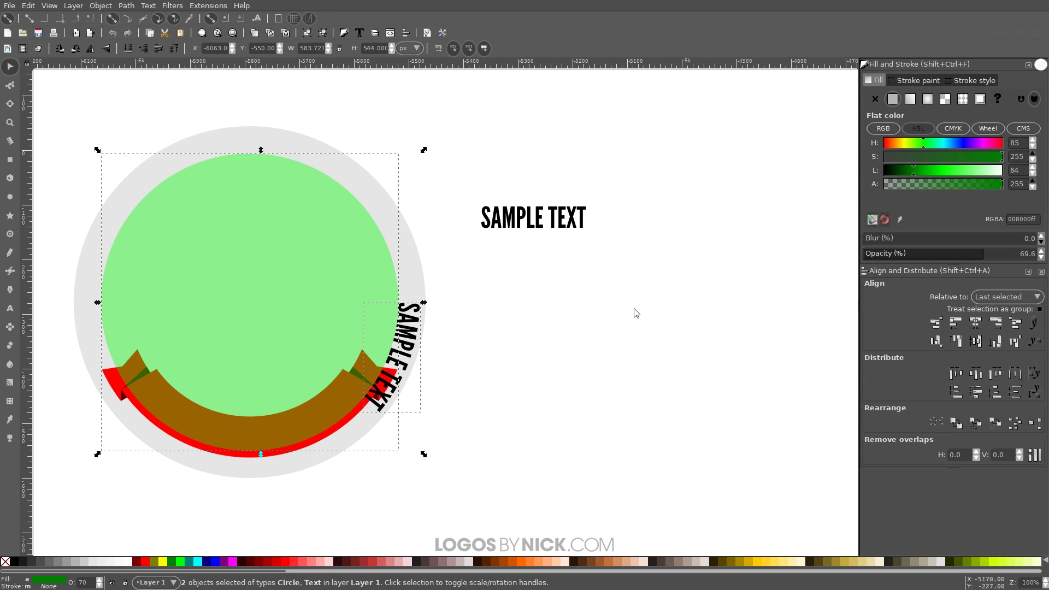
pyautogui.click(714, 253)
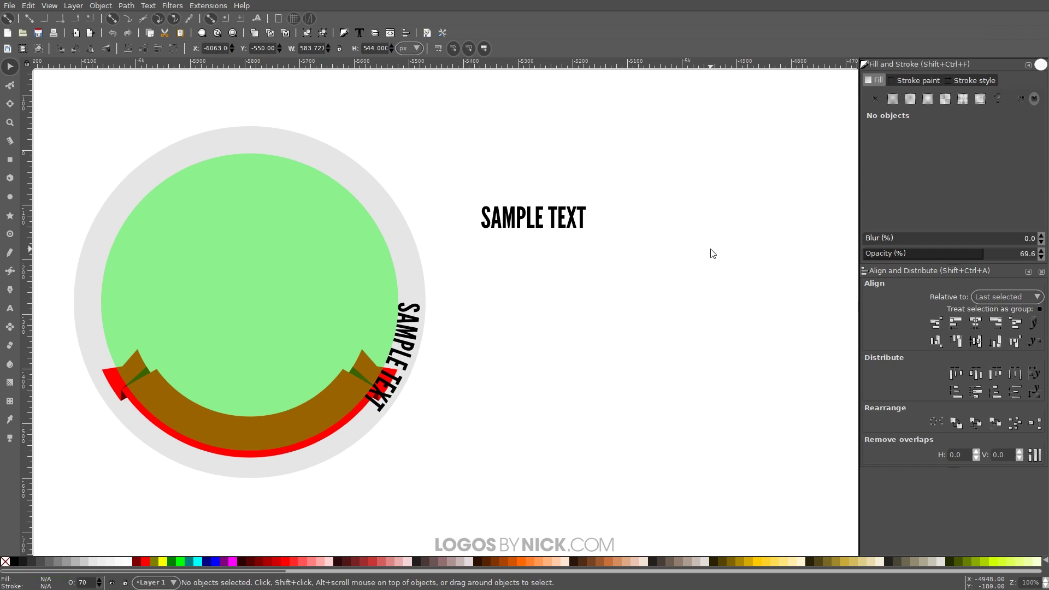
# Step: Flip the green circle horizontally and rotate it until the curved text sits at the centre of the ribbon
pyautogui.click(306, 220)
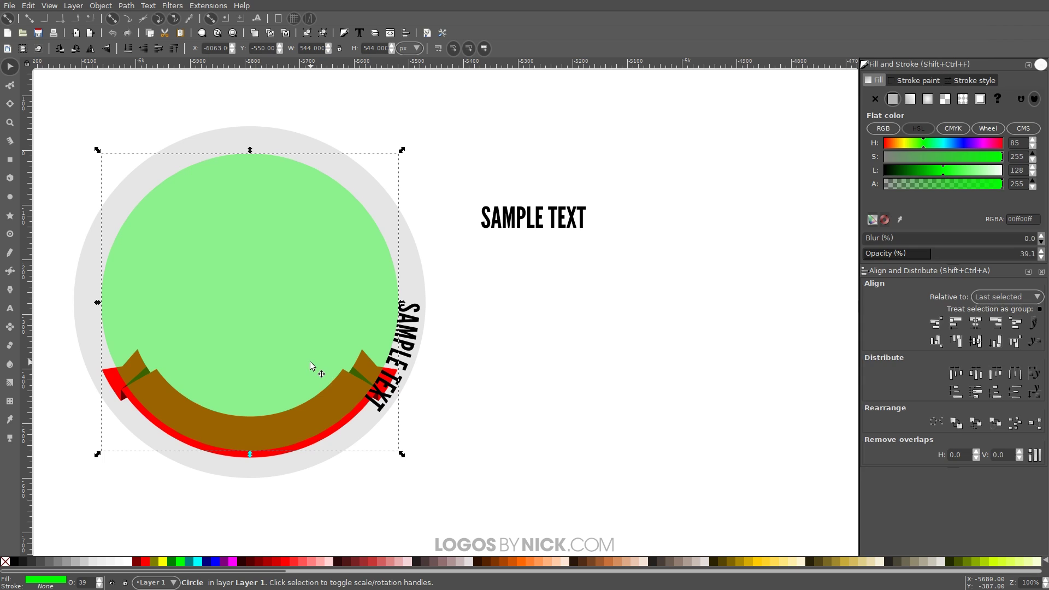
pyautogui.click(92, 48)
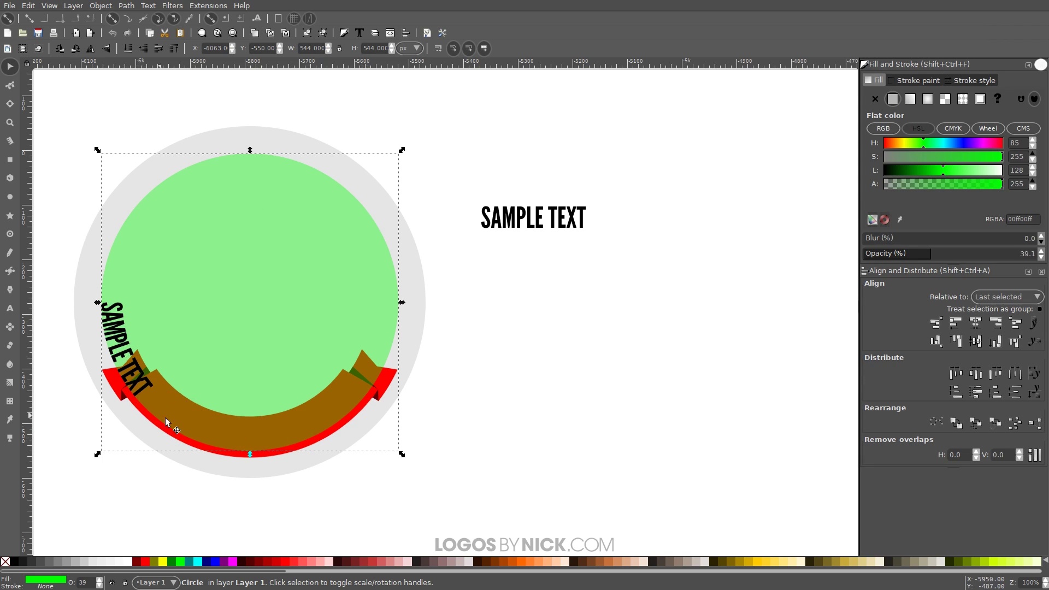
pyautogui.click(241, 300)
pyautogui.click(287, 255)
pyautogui.click(245, 204)
pyautogui.moveTo(403, 457); pyautogui.dragTo(469, 213)
pyautogui.hotkey('ctrl', 'z')
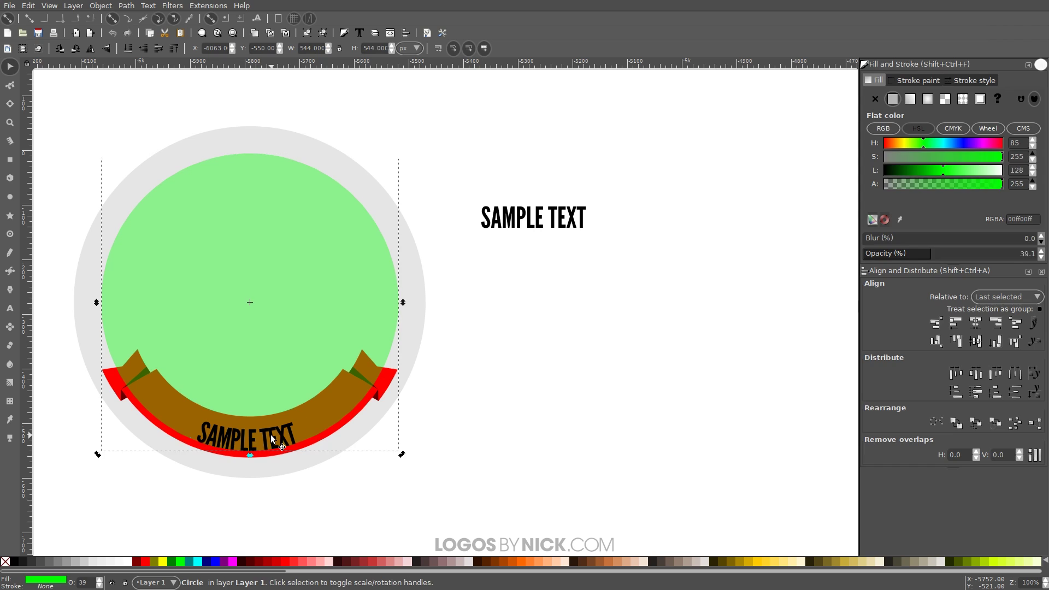
# Step: Fill the curved text with white and set its letter spacing to 4 px
pyautogui.click(270, 435)
pyautogui.click(131, 560)
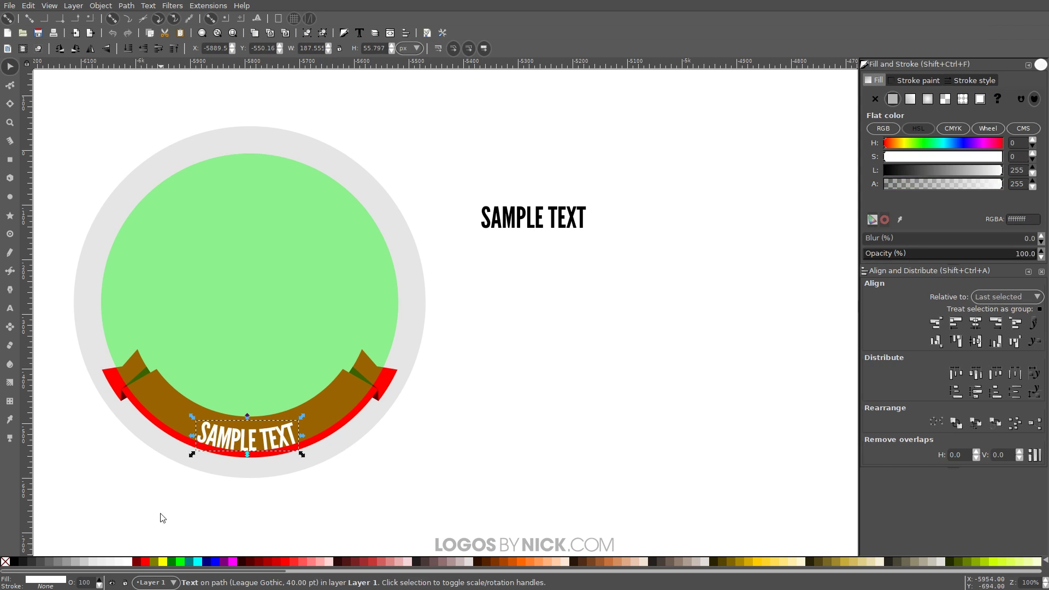
pyautogui.click(10, 308)
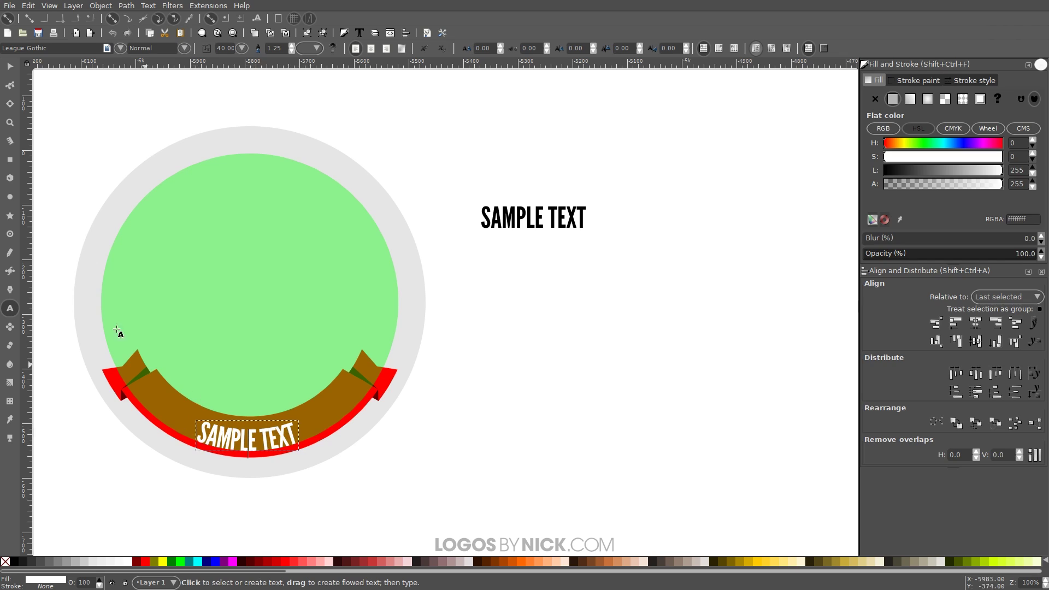
pyautogui.click(483, 48)
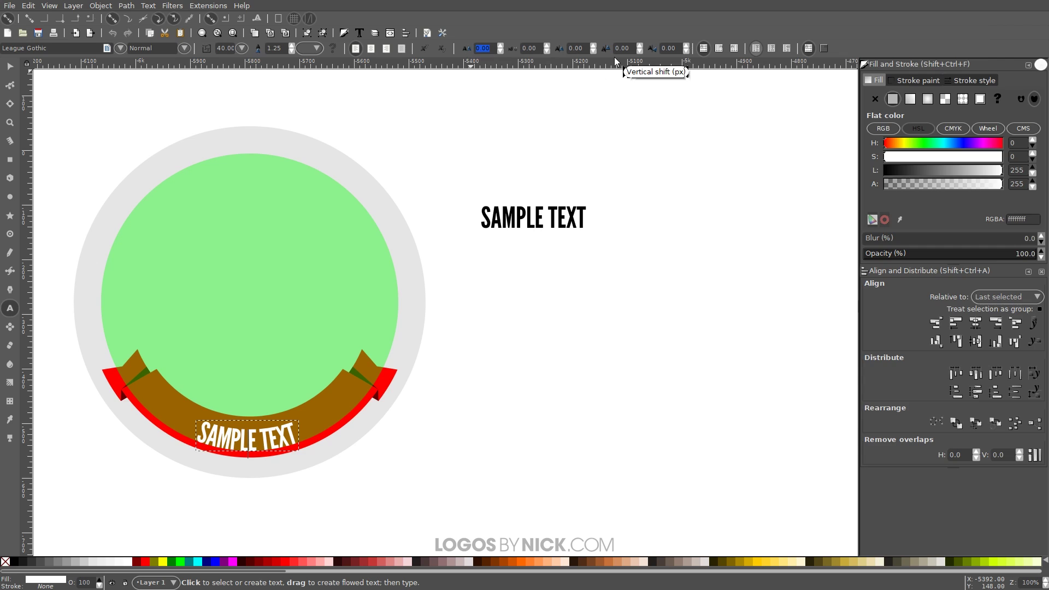
pyautogui.write('4')
pyautogui.press('Return')
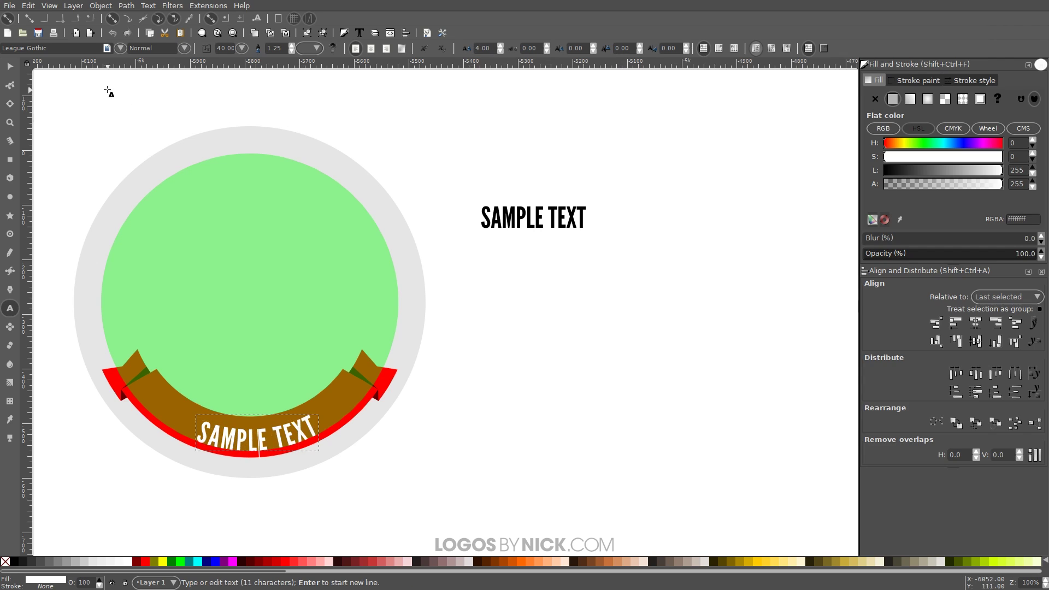
pyautogui.click(10, 66)
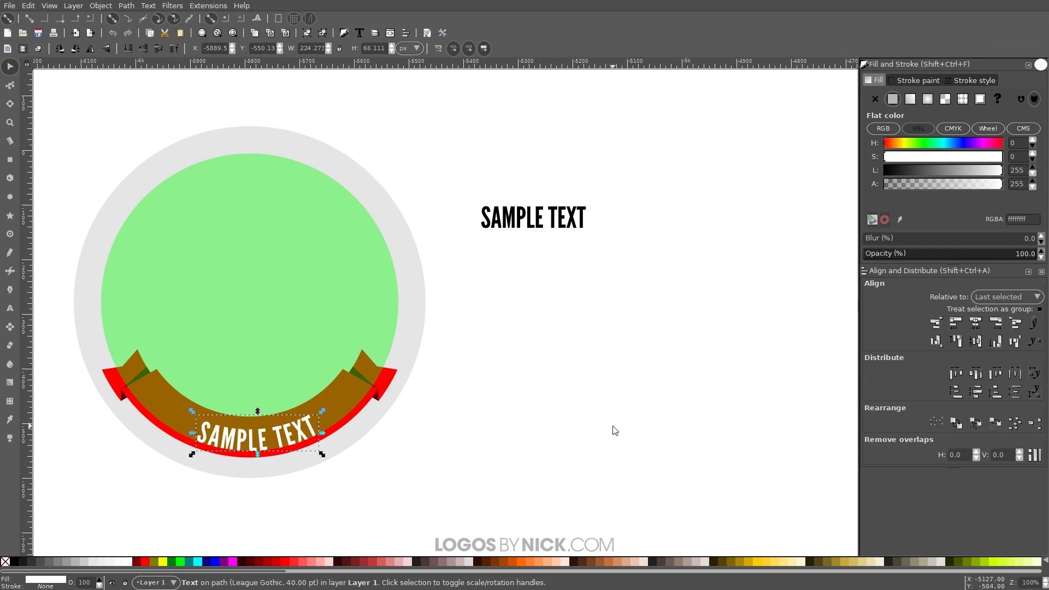
# Step: Lower the green circle in the stacking order until it lies behind all parts of the ribbon
pyautogui.click(268, 240)
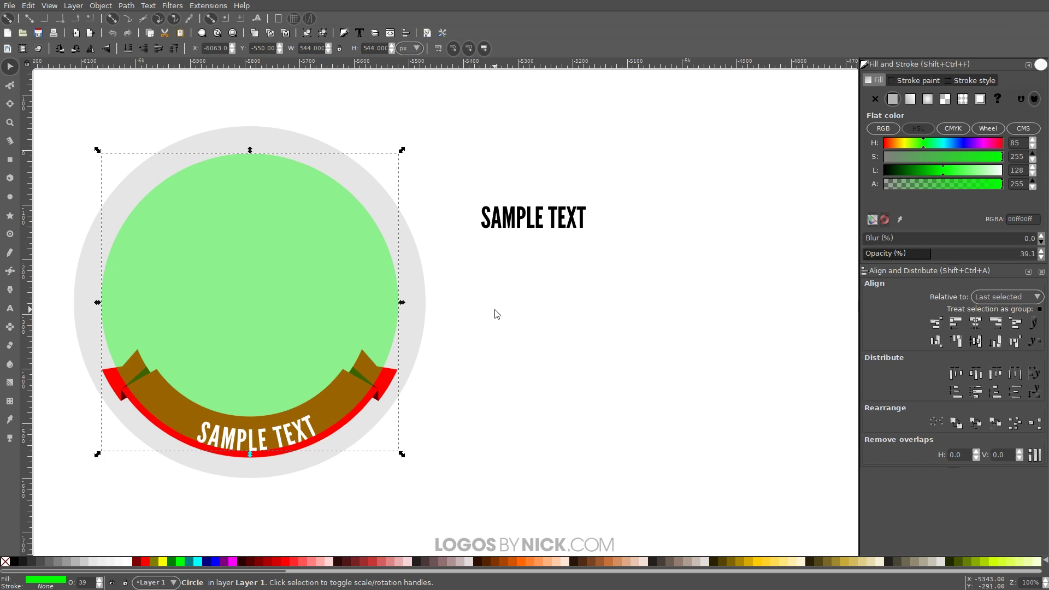
pyautogui.click(144, 49)
pyautogui.click(144, 49)
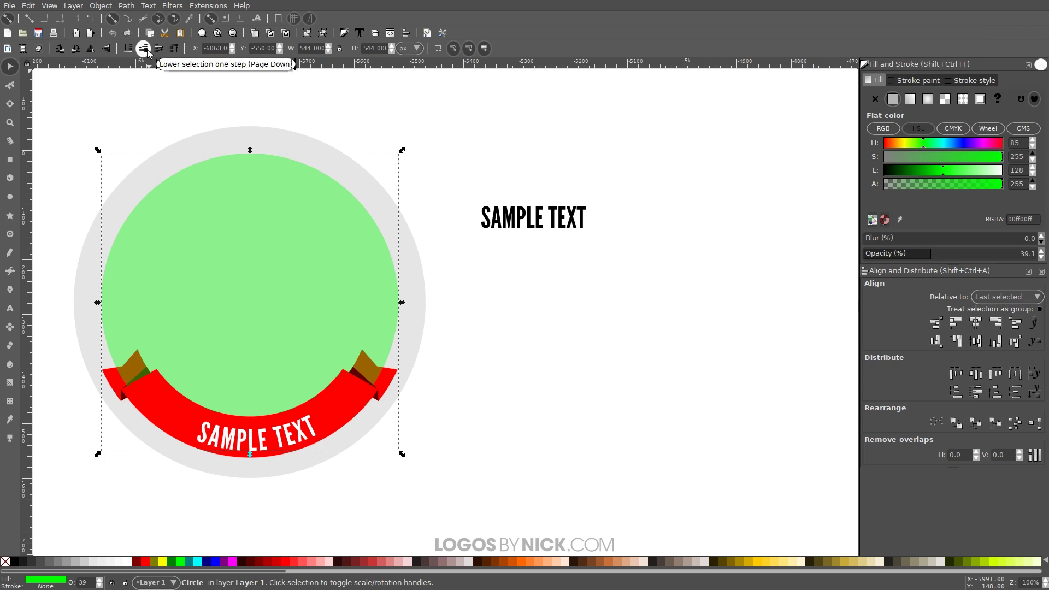
pyautogui.click(144, 49)
pyautogui.click(143, 49)
pyautogui.click(143, 49)
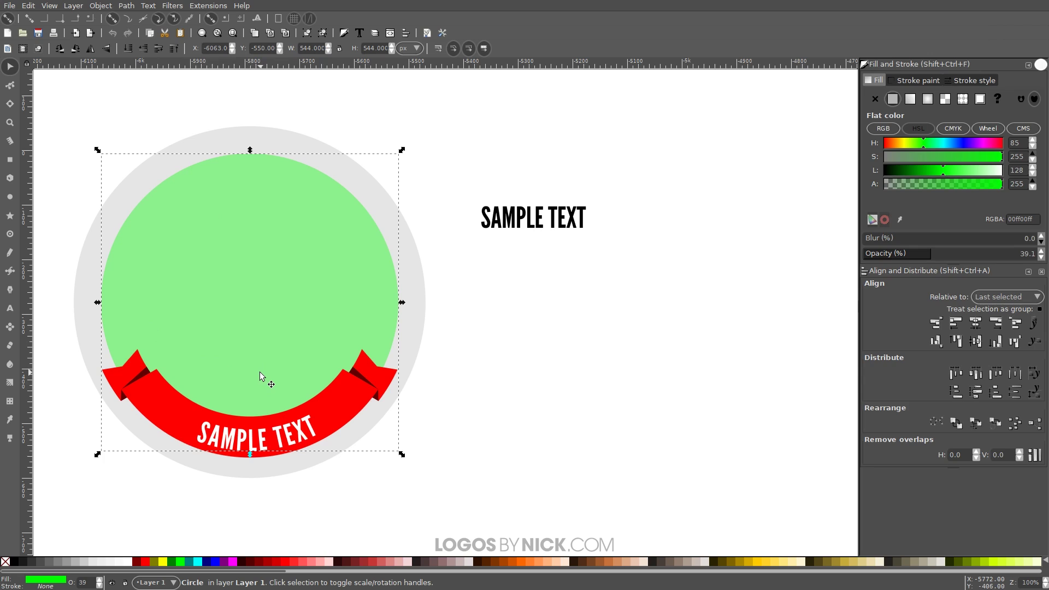
# Step: Shrink the green circle about its centre to 530 px and rotate it slightly to recentre the text on the ribbon
pyautogui.scroll(2, 263, 459)
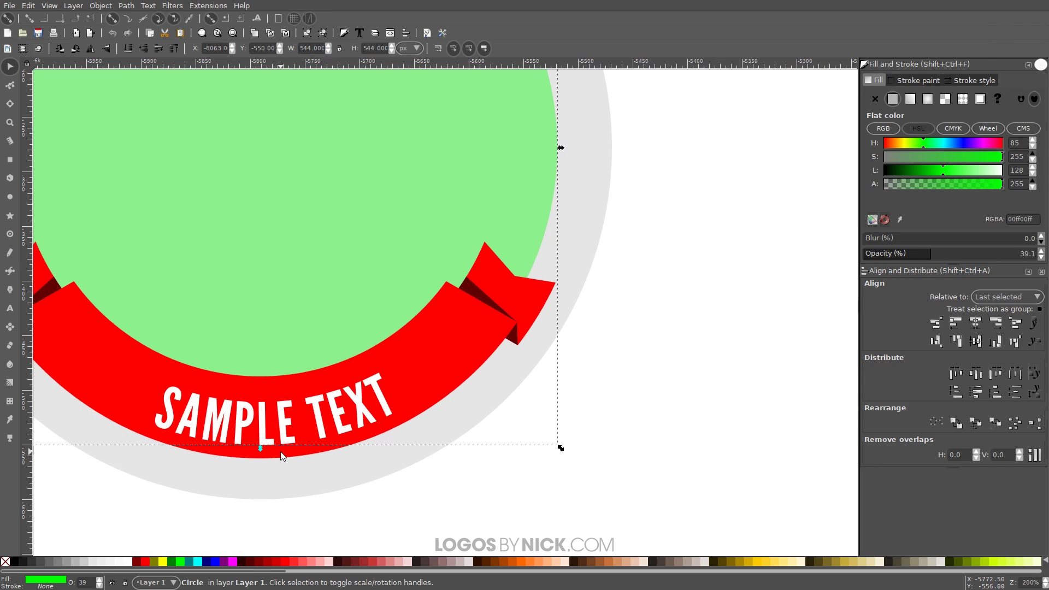
pyautogui.scroll(-2, 283, 457)
pyautogui.scroll(1, 435, 428)
pyautogui.scroll(-1, 443, 438)
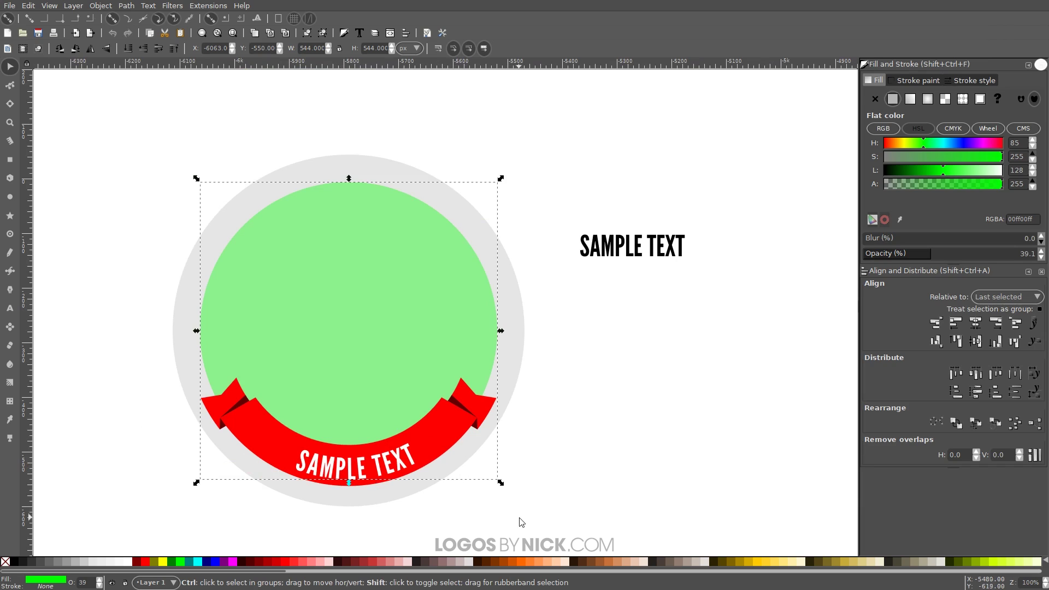
pyautogui.press(',')
pyautogui.press(',')
pyautogui.press(',')
pyautogui.press(',')
pyautogui.press(',')
pyautogui.press(',')
pyautogui.press(',')
pyautogui.press(',')
pyautogui.press(',')
pyautogui.press(',')
pyautogui.press(',')
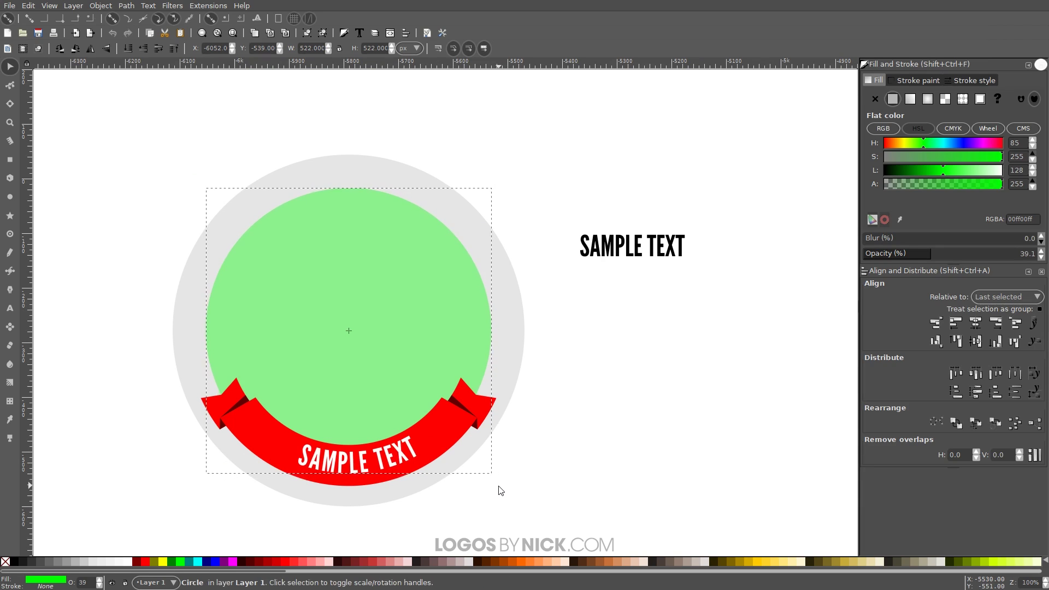
pyautogui.moveTo(499, 494); pyautogui.dragTo(500, 492)
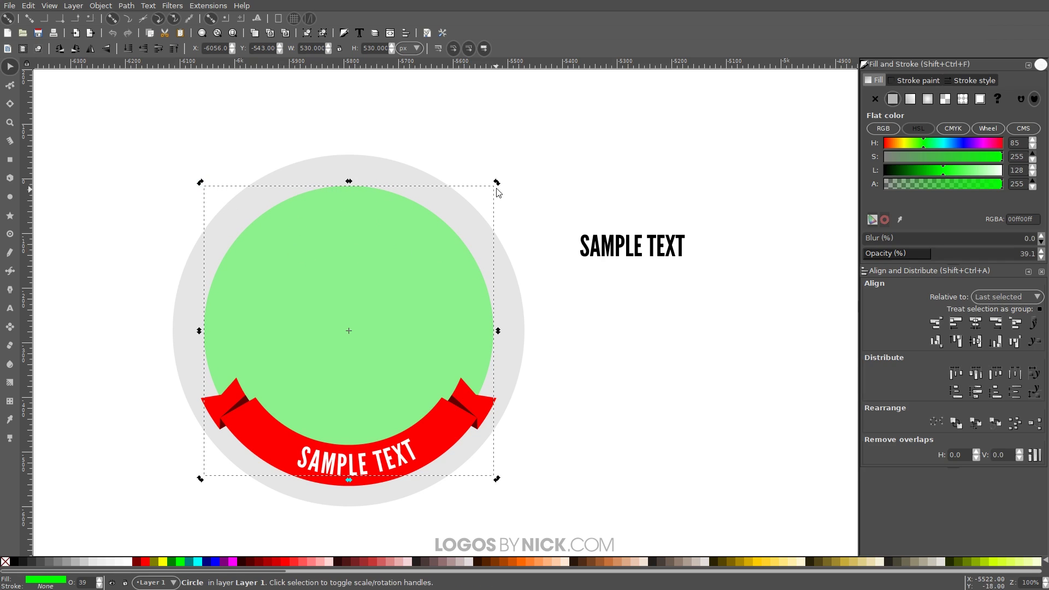
pyautogui.moveTo(497, 186); pyautogui.dragTo(520, 196)
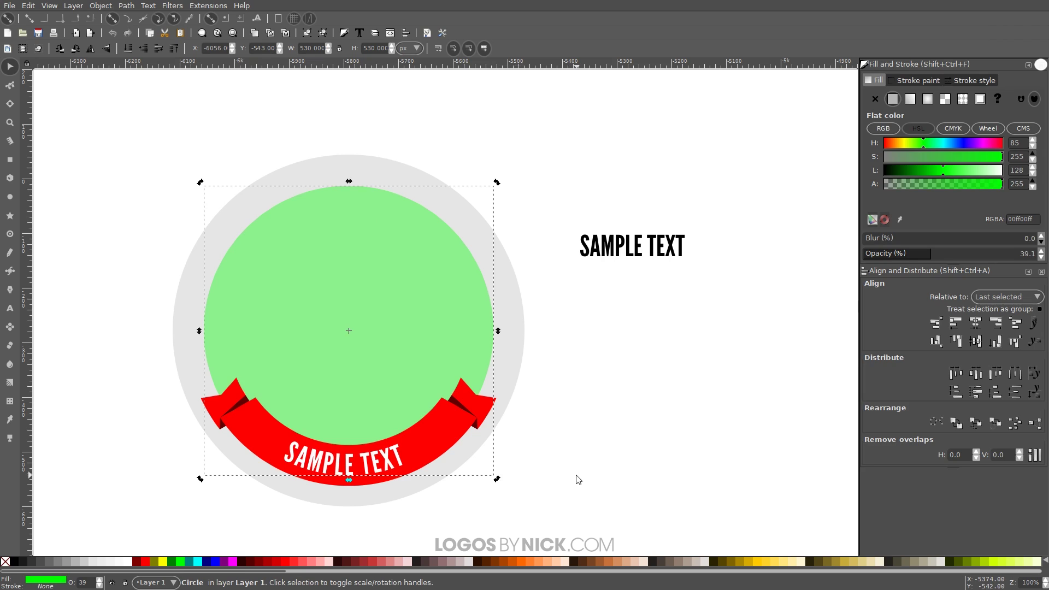
pyautogui.moveTo(578, 480); pyautogui.dragTo(518, 443)
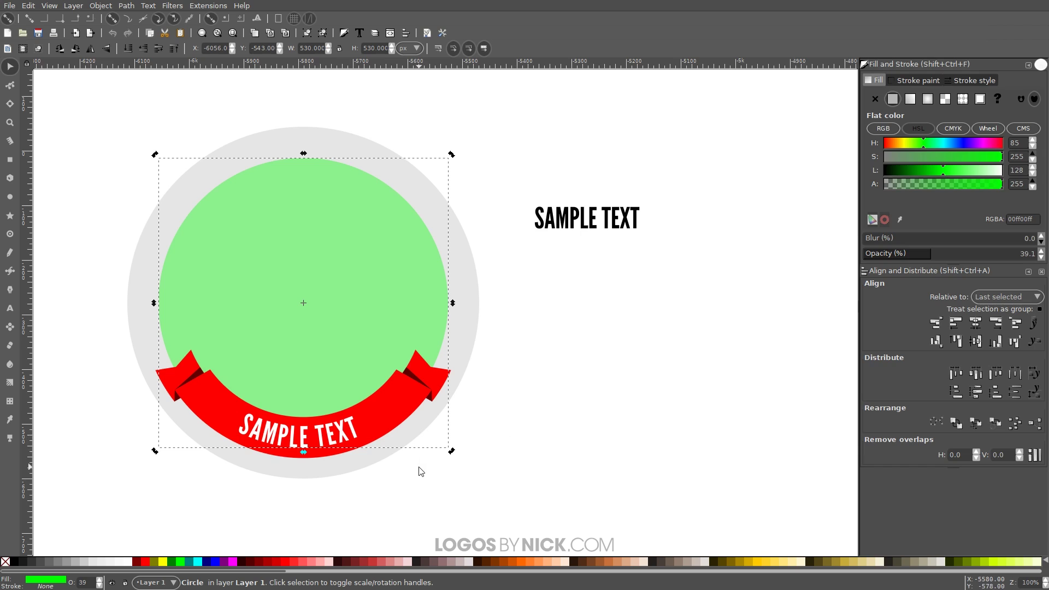
# Step: Convert the curved white text on the ribbon from text to a path and deselect it
pyautogui.click(348, 426)
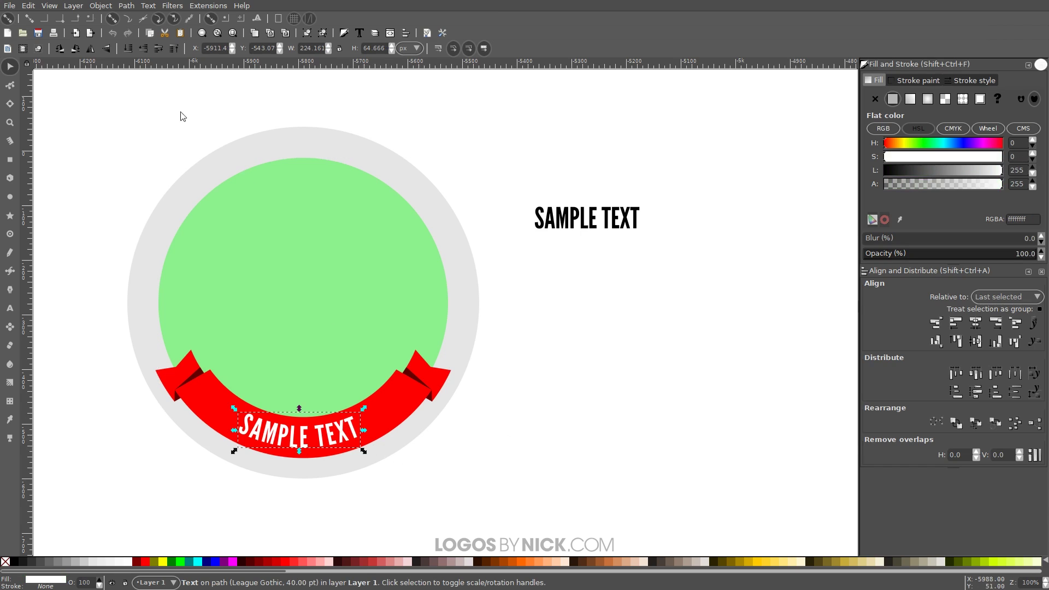
pyautogui.click(126, 6)
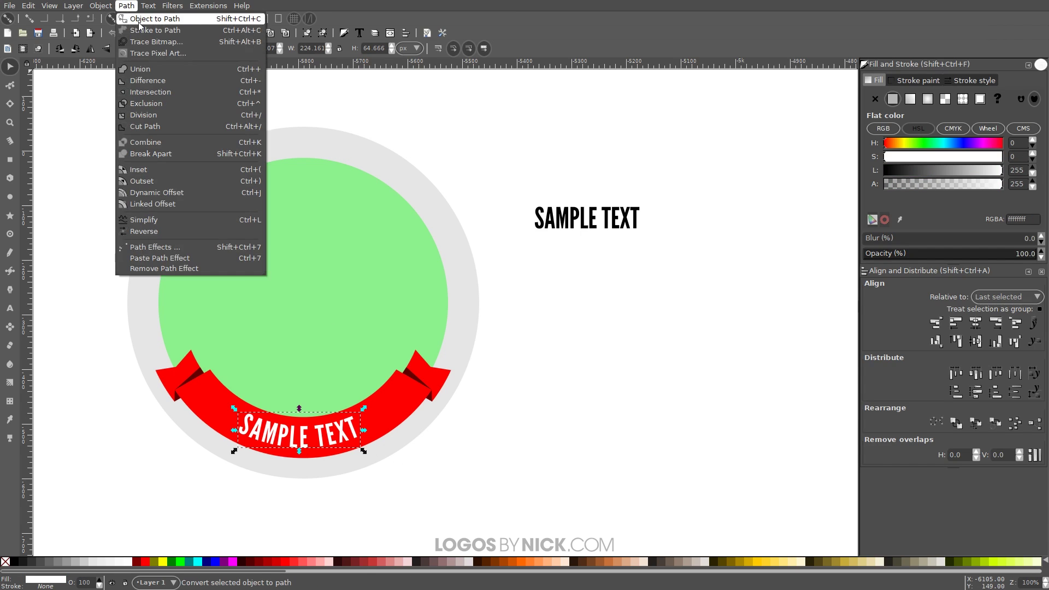
pyautogui.click(140, 15)
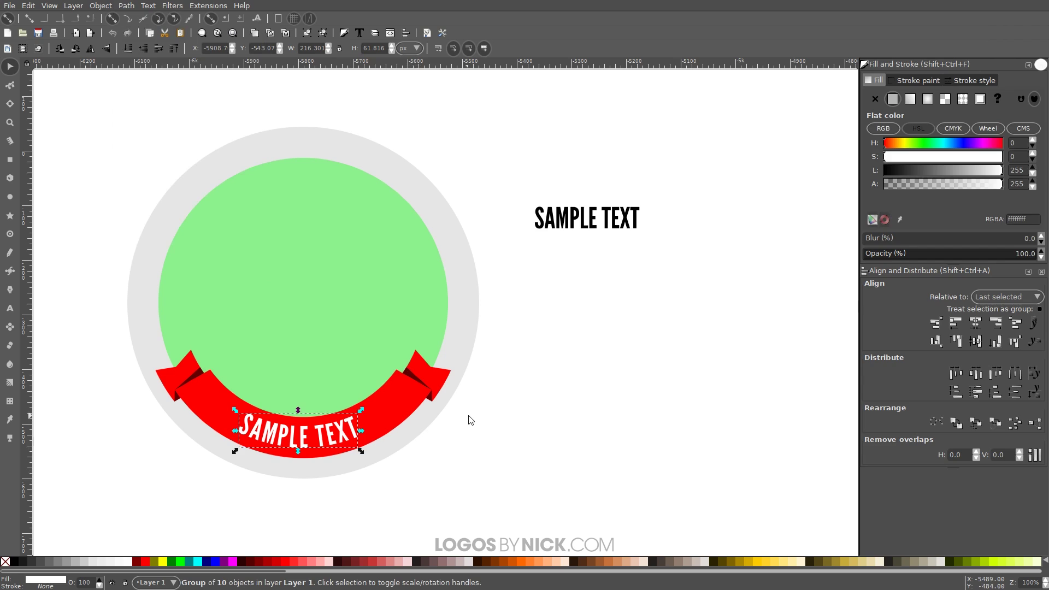
pyautogui.press('Escape')
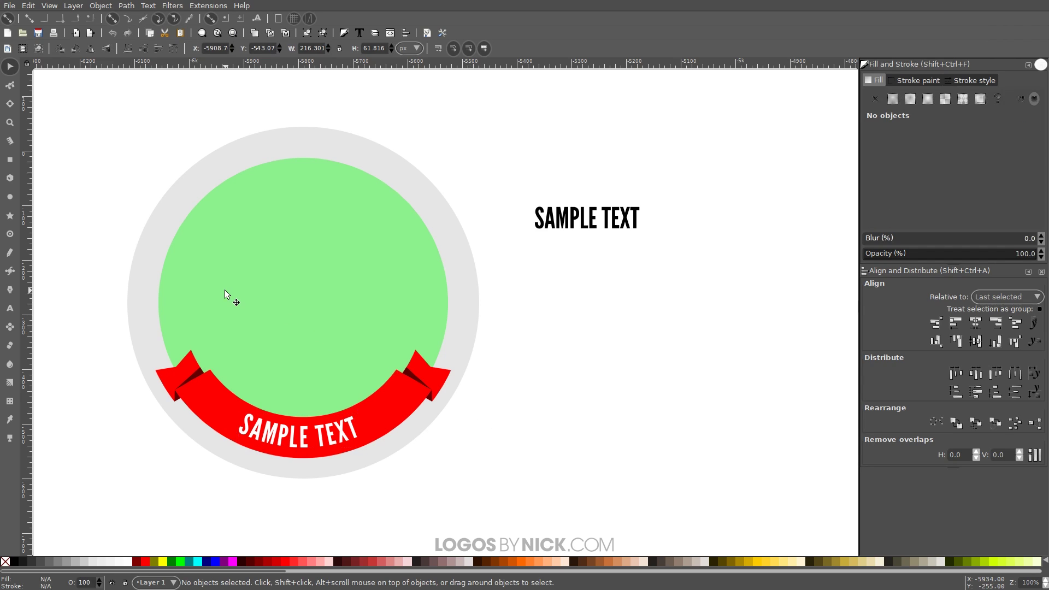
# Step: Move the green guide circle off the banner onto the empty canvas below the black "SAMPLE TEXT"
pyautogui.moveTo(214, 286); pyautogui.dragTo(702, 420)
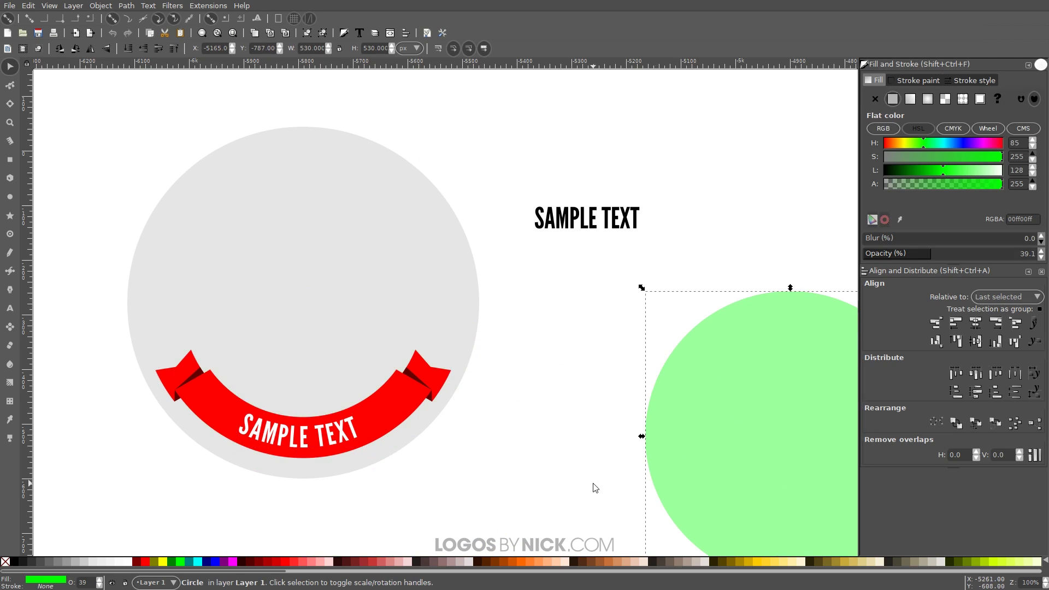
pyautogui.moveTo(554, 459); pyautogui.dragTo(458, 416)
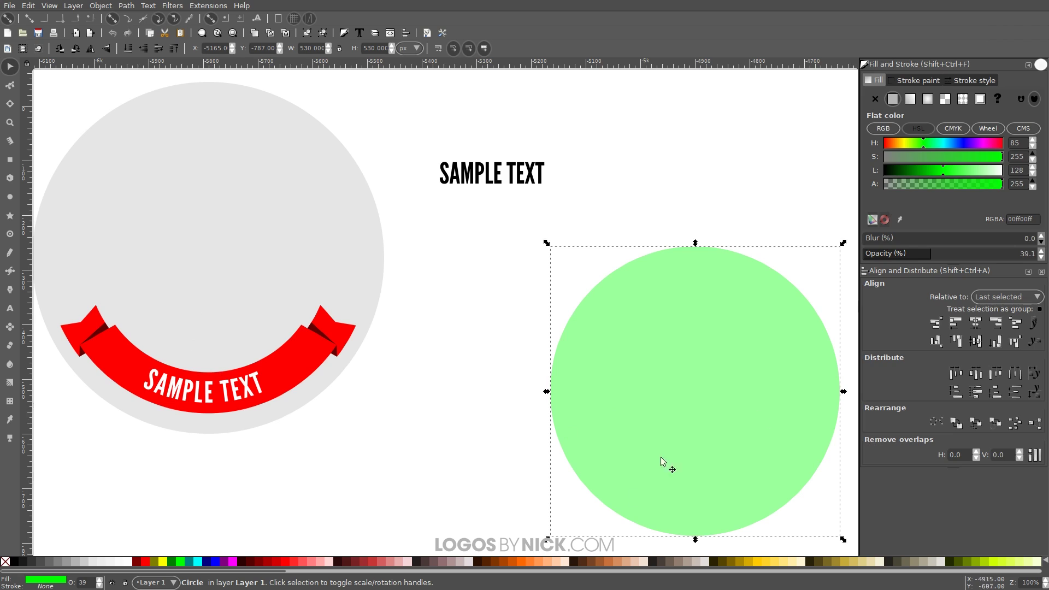
pyautogui.click(134, 7)
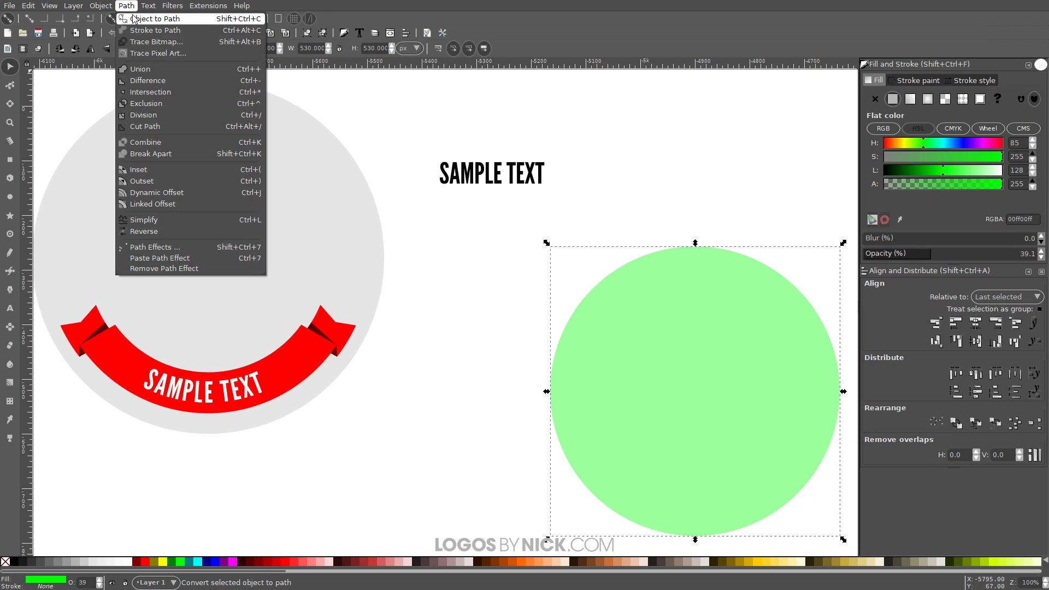
pyautogui.press('Escape')
pyautogui.moveTo(289, 358); pyautogui.dragTo(359, 343)
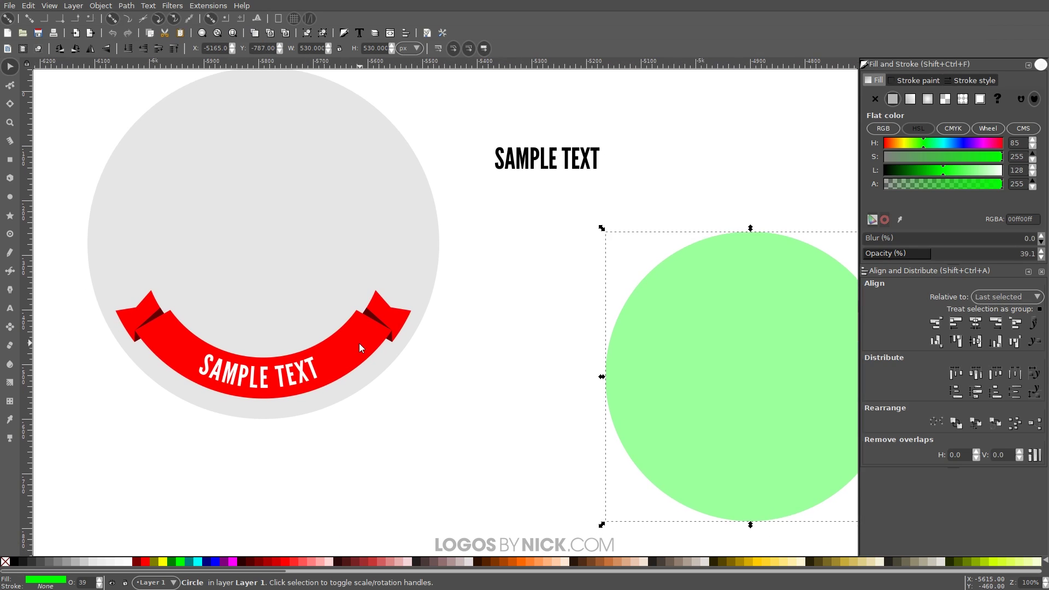
pyautogui.moveTo(306, 370); pyautogui.dragTo(299, 401)
pyautogui.moveTo(686, 343); pyautogui.dragTo(664, 351)
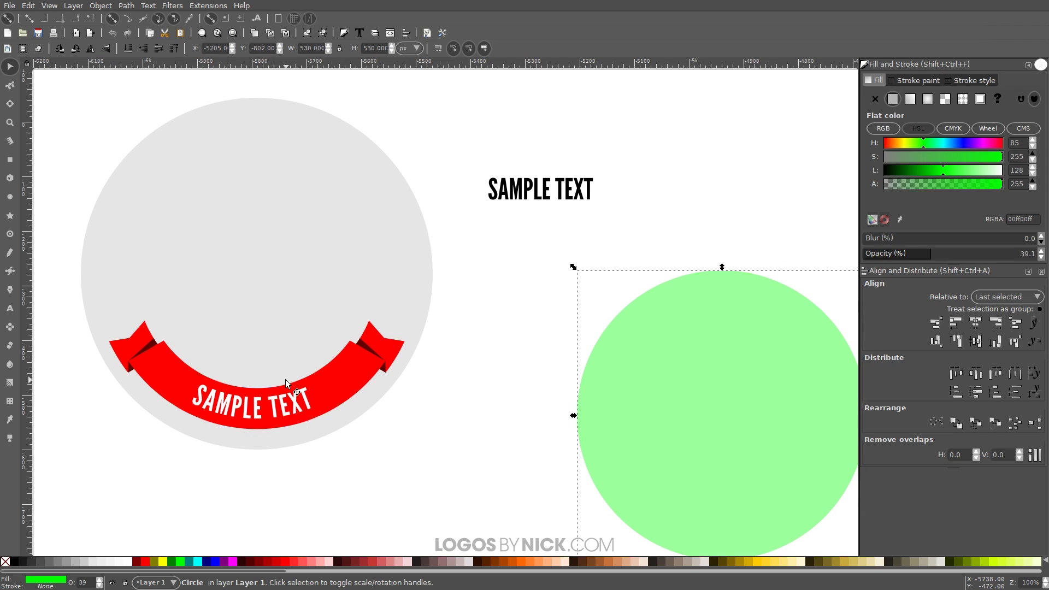
# Step: Undo the last move of the green guide circle and deselect everything
pyautogui.press('ctrl+alt+KP_5')
pyautogui.moveTo(300, 339); pyautogui.dragTo(384, 401)
pyautogui.click(560, 446)
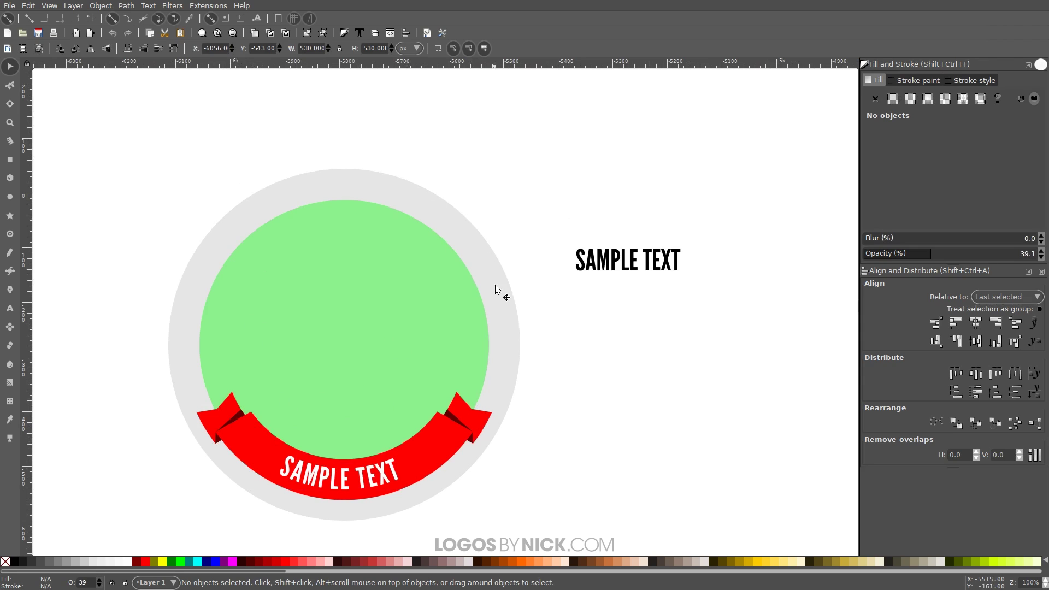
# Step: Duplicate the whole banner design with both circles and flip the duplicate vertically to put a mirrored ribbon along the upper edge
pyautogui.scroll(-2, 399, 339)
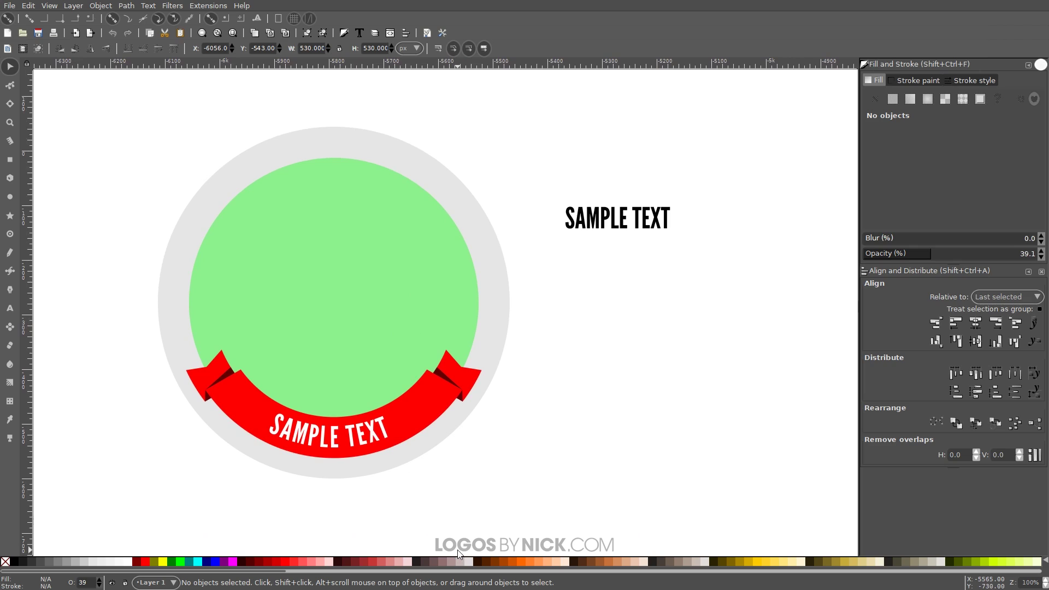
pyautogui.moveTo(534, 508); pyautogui.dragTo(107, 91)
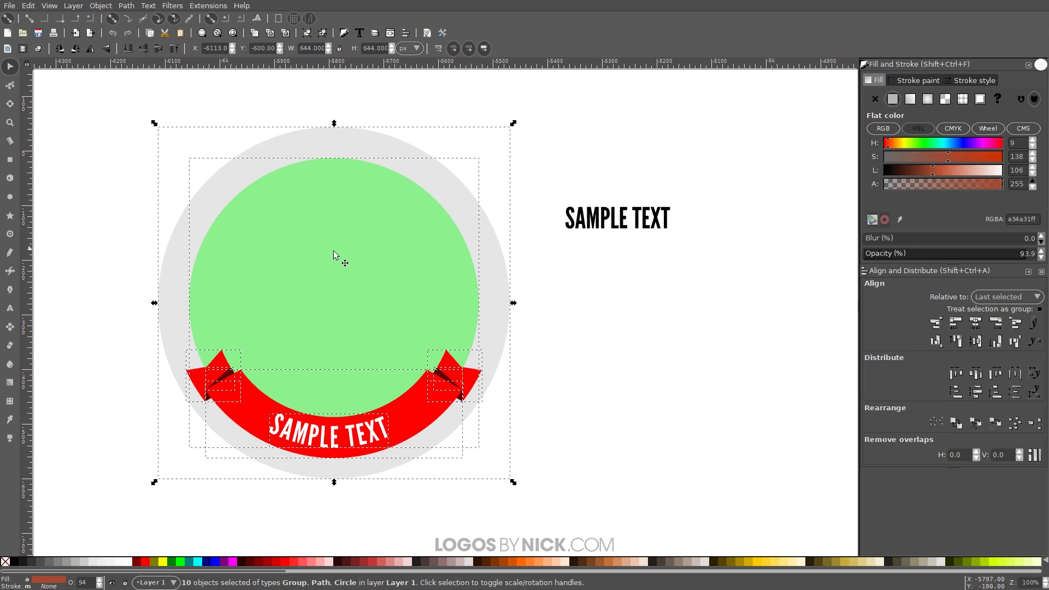
pyautogui.rightClick(311, 199)
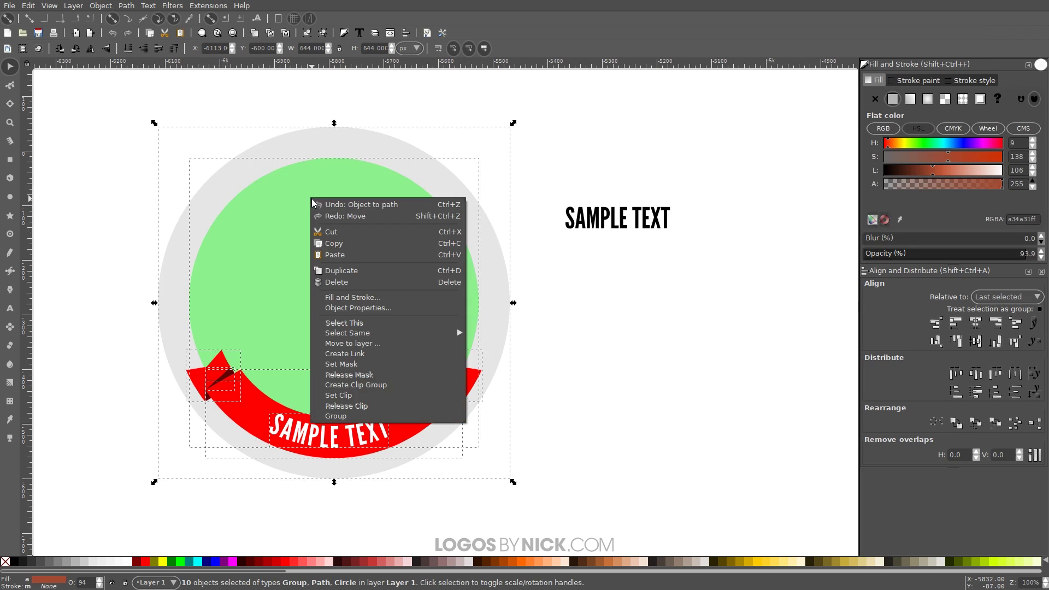
pyautogui.click(361, 270)
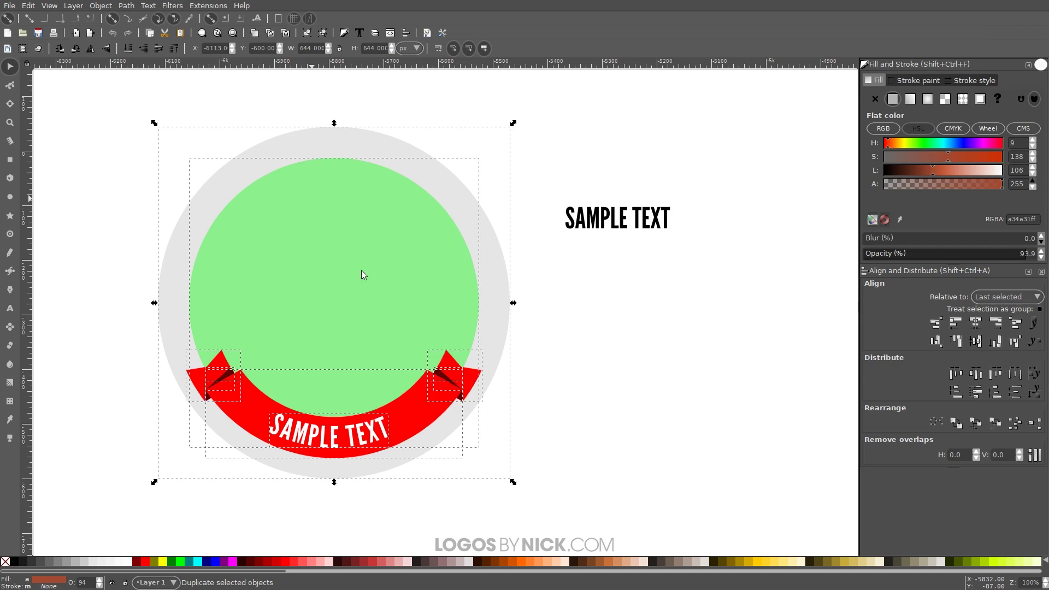
pyautogui.click(107, 49)
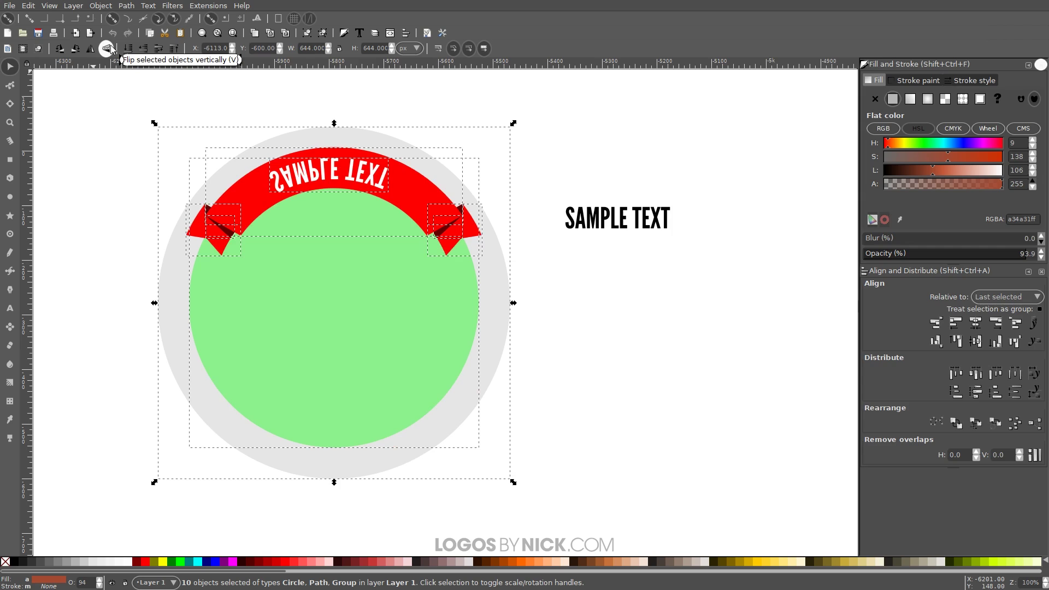
pyautogui.click(751, 343)
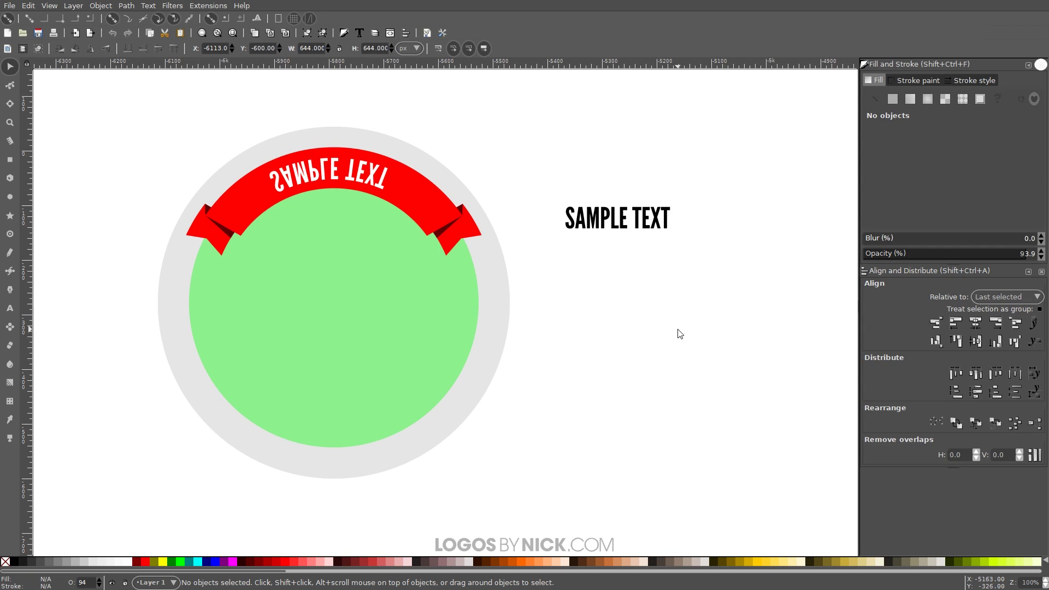
# Step: Remove the upside-down white text and the extra duplicates of the green and gray circles, keeping both ribbons
pyautogui.moveTo(367, 171); pyautogui.dragTo(691, 328)
pyautogui.press('Escape')
pyautogui.moveTo(330, 311); pyautogui.dragTo(632, 350)
pyautogui.press('Escape')
pyautogui.moveTo(319, 286); pyautogui.dragTo(565, 372)
pyautogui.hotkey('ctrl', 'z')
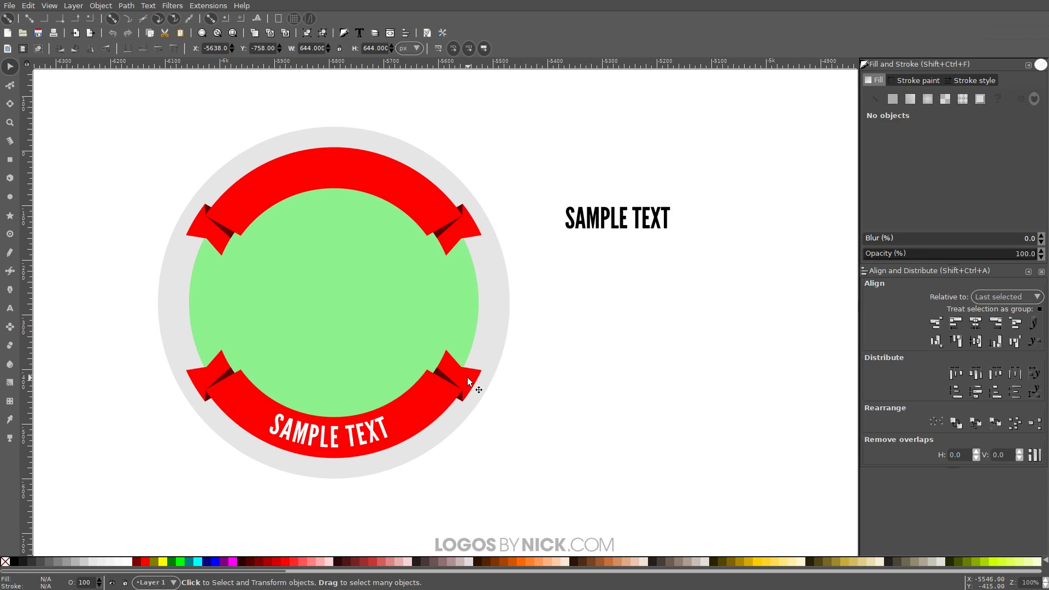
# Step: Move the black "SAMPLE TEXT" slightly closer to the banner and put it on the green circle as its path
pyautogui.moveTo(623, 228); pyautogui.dragTo(601, 245)
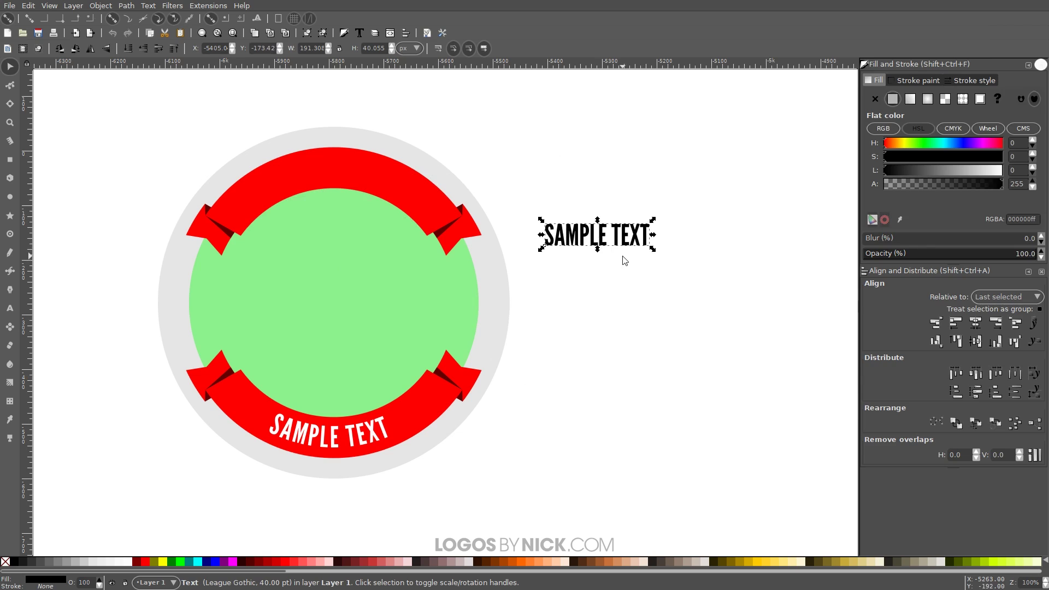
pyautogui.click(174, 49)
pyautogui.keyDown('shift'); pyautogui.click(347, 281); pyautogui.keyUp('shift')
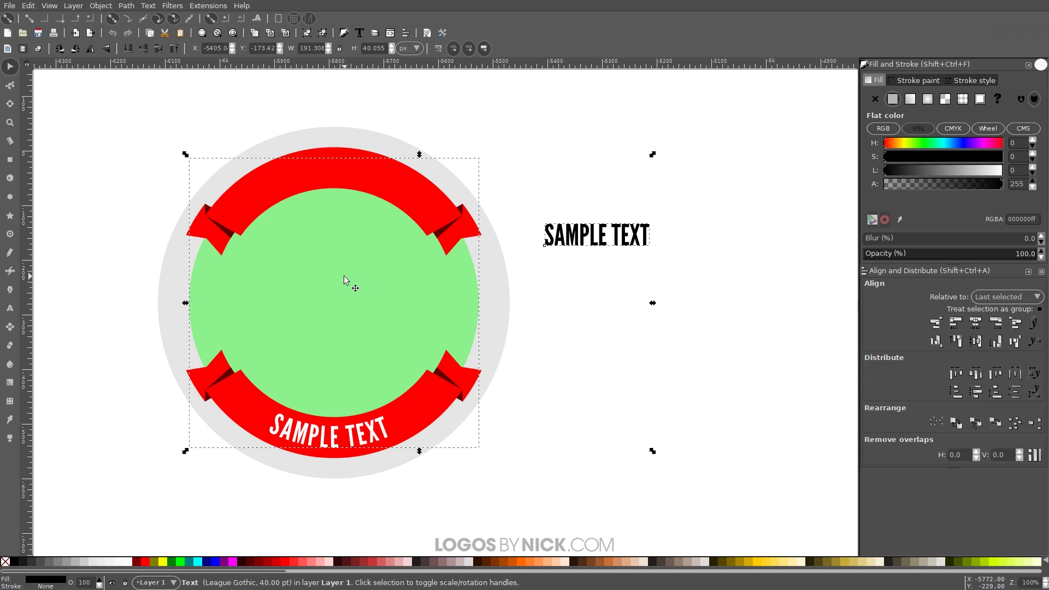
pyautogui.click(154, 6)
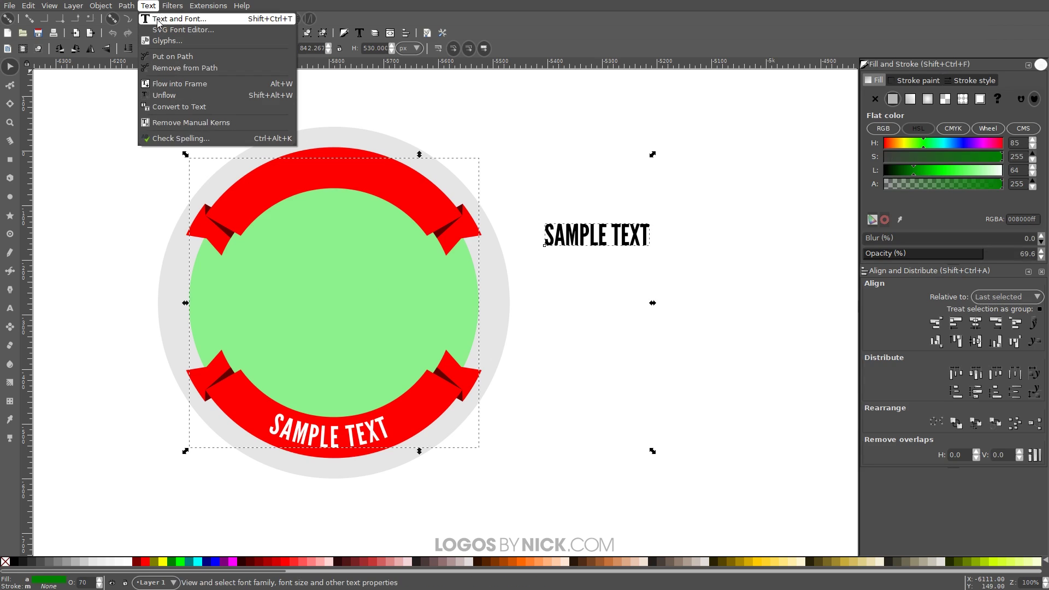
pyautogui.click(177, 60)
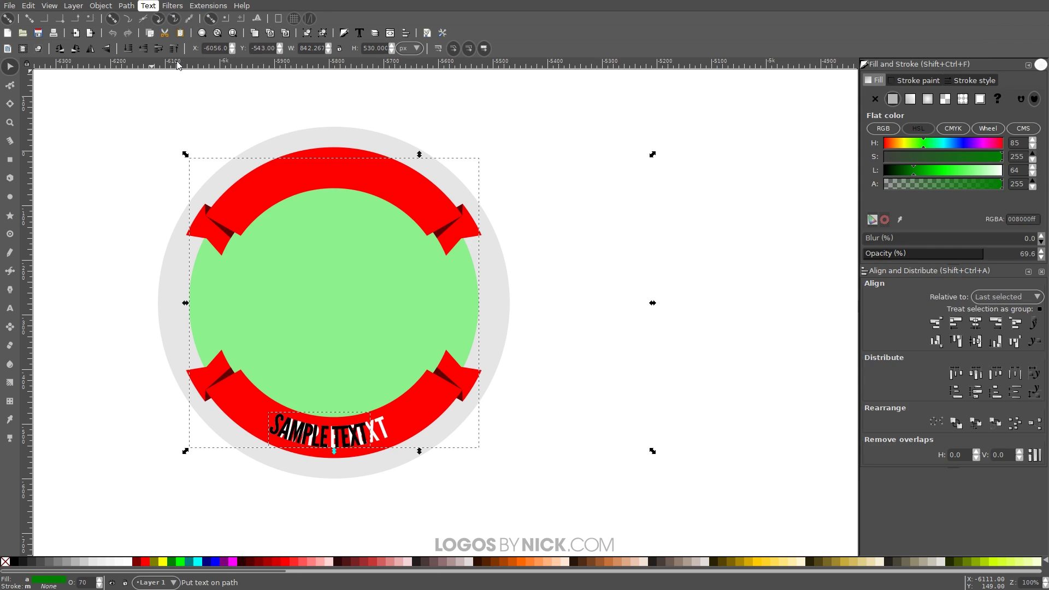
pyautogui.click(679, 324)
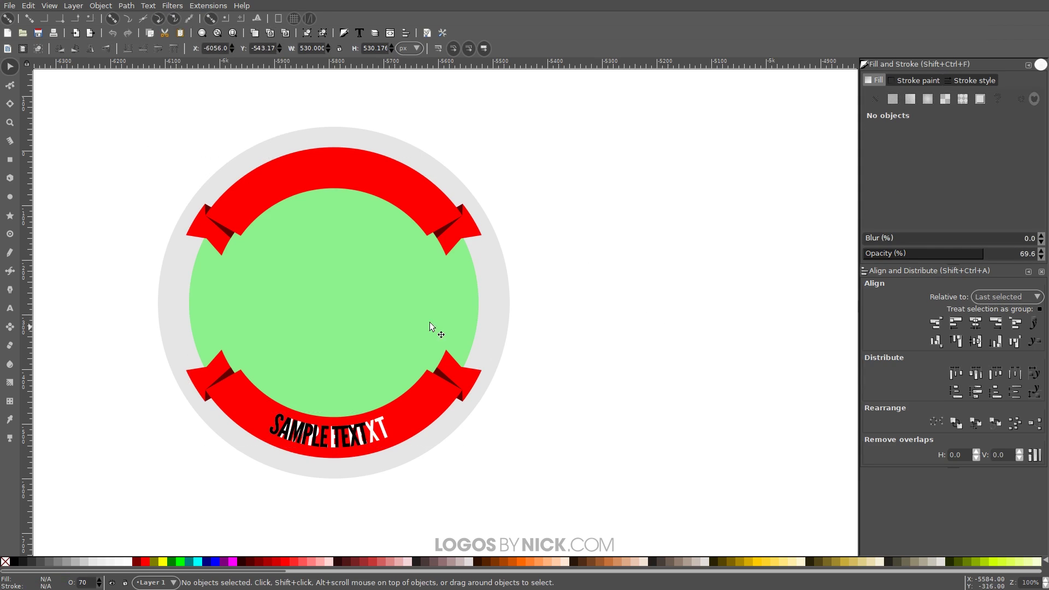
# Step: Rotate the green guide circle half a turn to bring the black text onto the upper ribbon, and flip the circle horizontally
pyautogui.click(304, 271)
pyautogui.click(314, 235)
pyautogui.moveTo(481, 155); pyautogui.dragTo(215, 460)
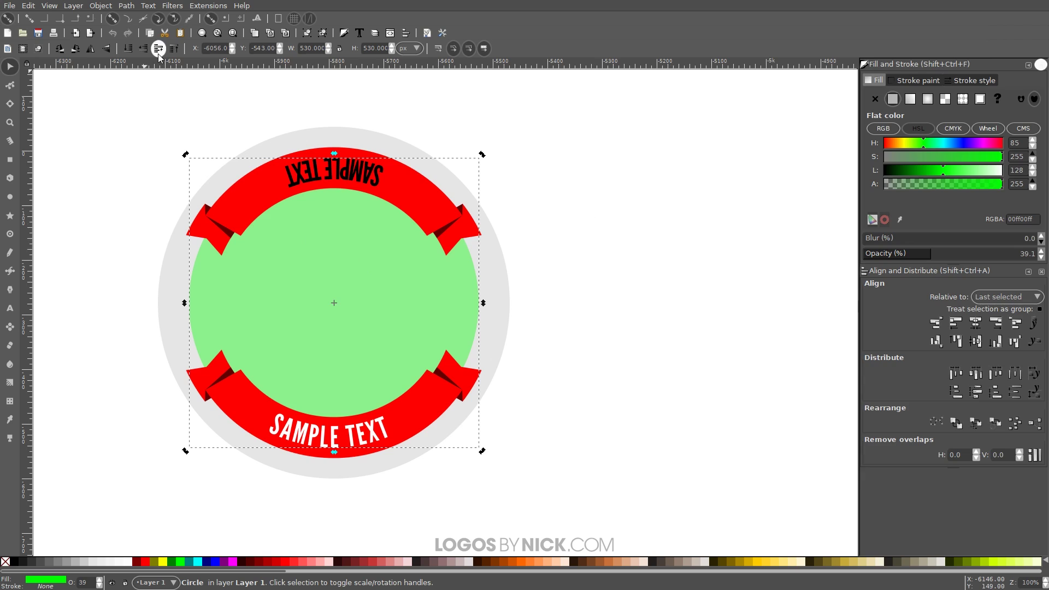
pyautogui.click(92, 50)
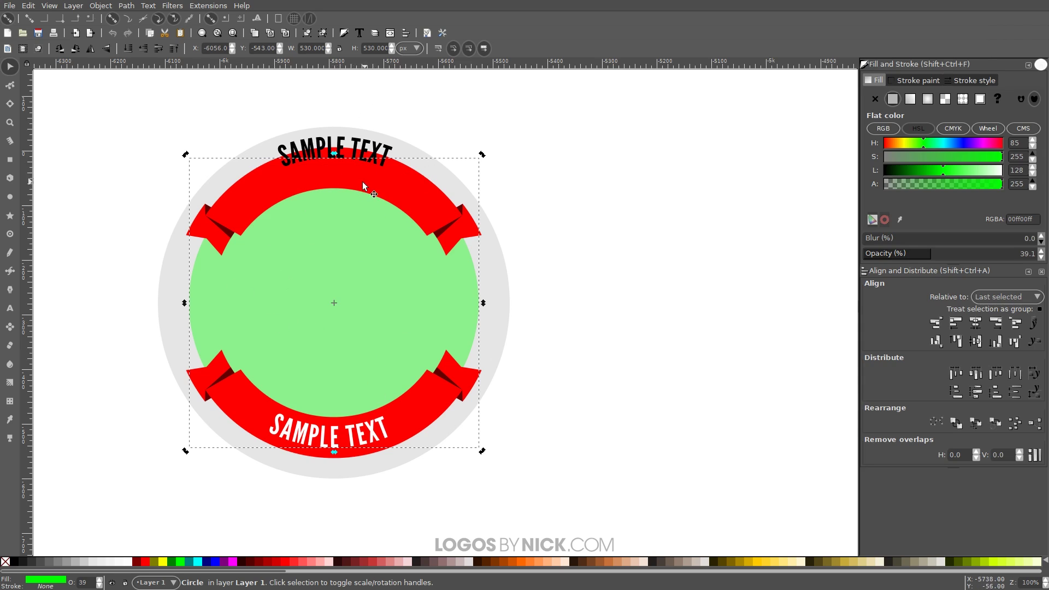
# Step: Shrink the green guide circle about its centre to 456 px and rotate it slightly to centre the black text on the upper ribbon
pyautogui.click(346, 281)
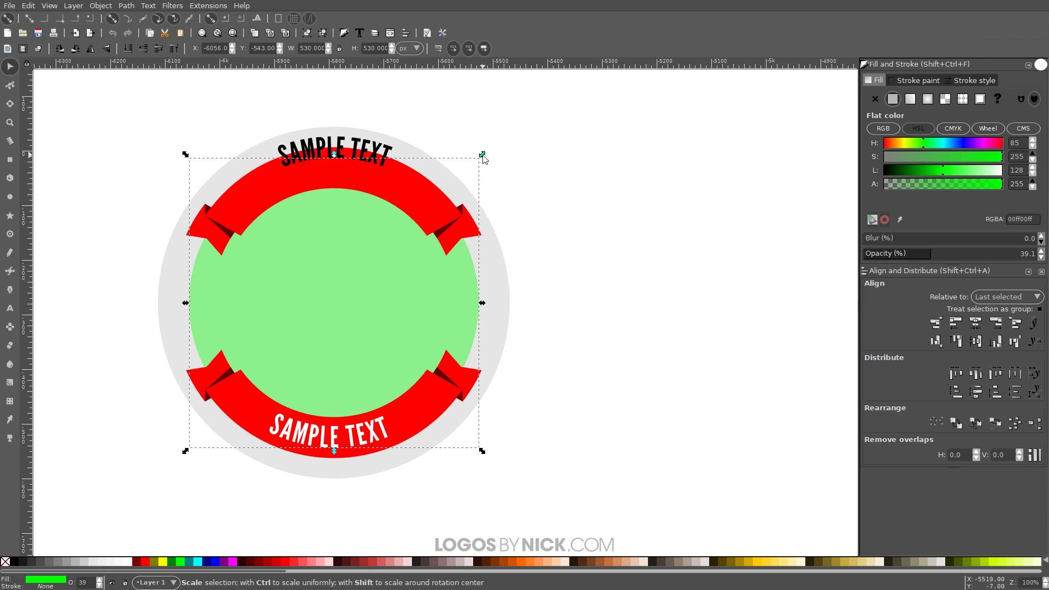
pyautogui.moveTo(484, 157); pyautogui.dragTo(463, 175)
pyautogui.click(362, 273)
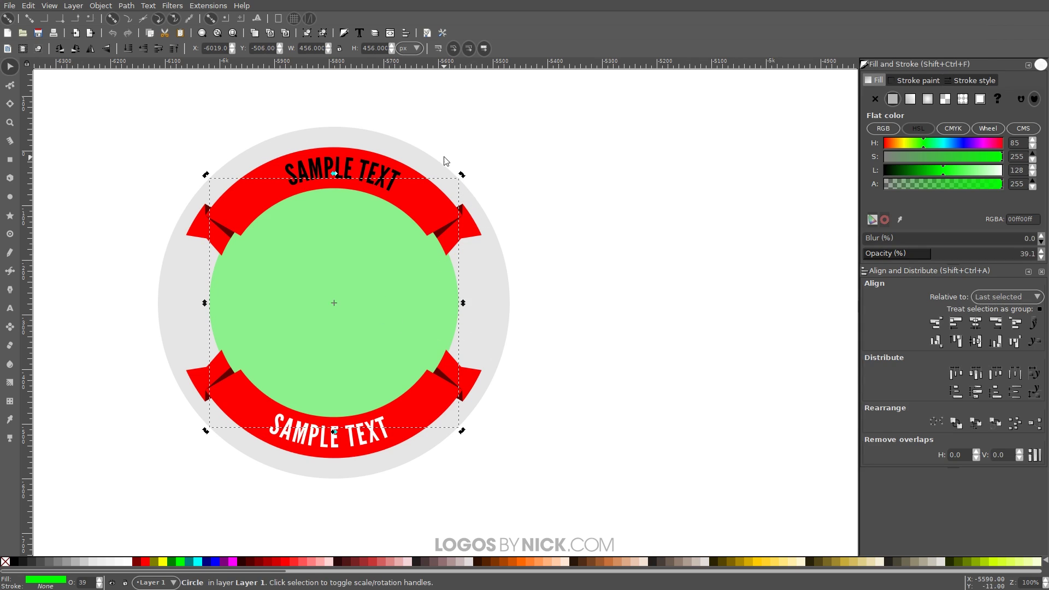
pyautogui.moveTo(462, 432); pyautogui.dragTo(488, 433)
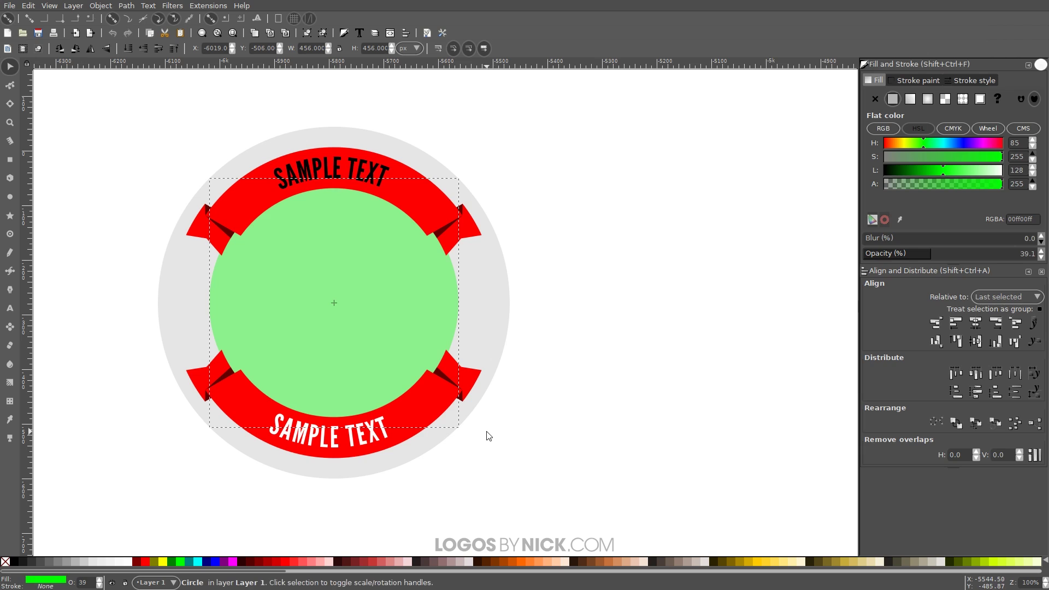
# Step: Fill the upper text with white and fine-tune its position by shrinking the guide circle to about 452 px and rotating it slightly
pyautogui.click(376, 171)
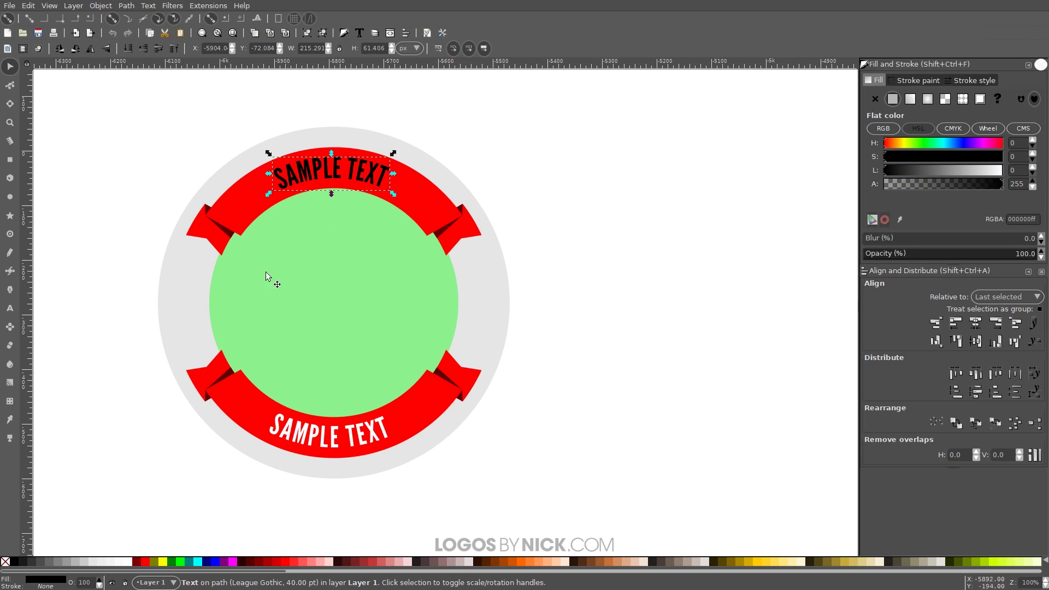
pyautogui.click(129, 561)
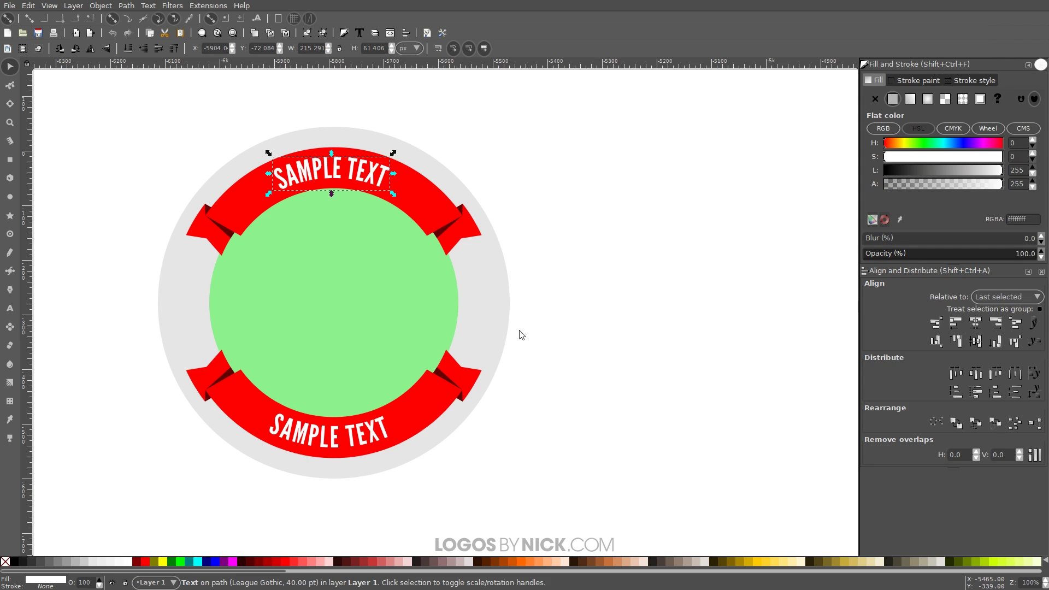
pyautogui.click(362, 218)
pyautogui.keyDown('ctrl'); pyautogui.scroll(3, 385, 182); pyautogui.keyUp('ctrl')
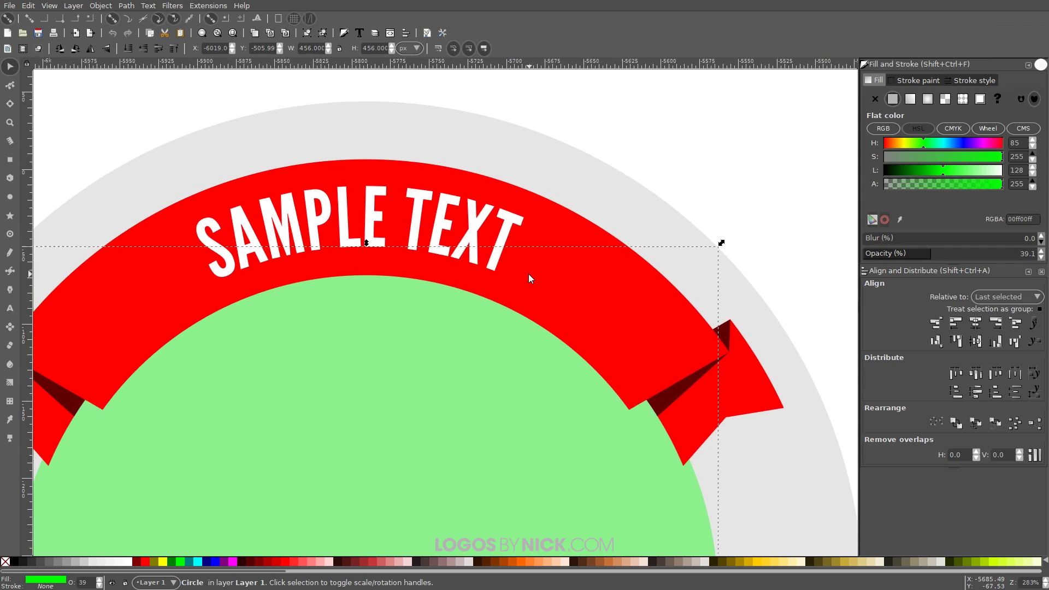
pyautogui.moveTo(721, 246); pyautogui.dragTo(717, 247)
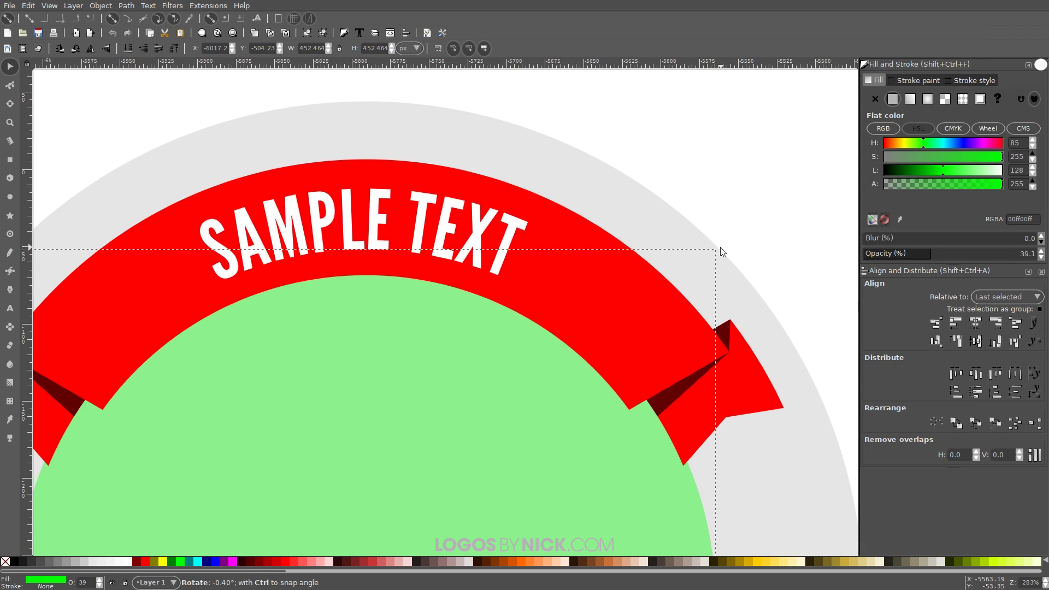
pyautogui.press('1')
pyautogui.scroll(-2, 532, 344)
pyautogui.hscroll(3, 475, 344)
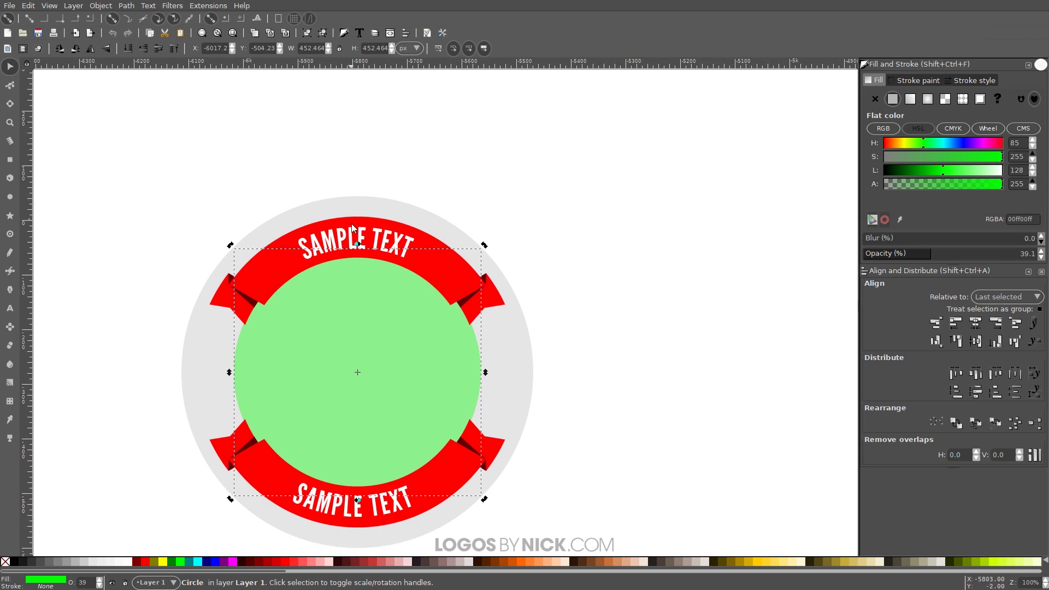
# Step: Convert the white curved text on the upper ribbon from text to a path
pyautogui.click(353, 230)
pyautogui.click(125, 7)
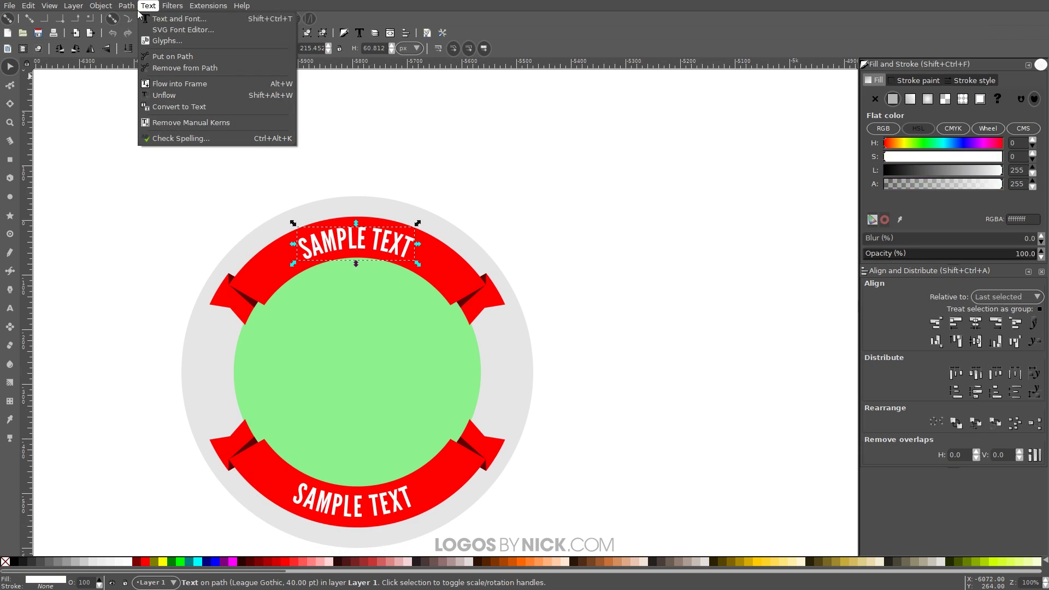
pyautogui.click(136, 18)
pyautogui.scroll(-3, 643, 295)
pyautogui.hscroll(1, 644, 295)
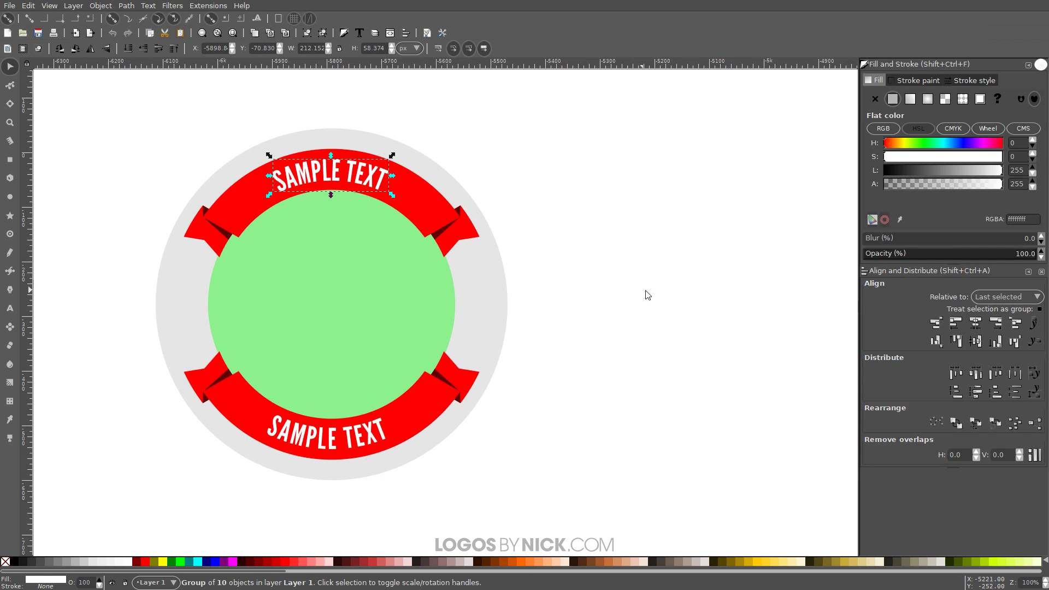
# Step: Delete the green guide circle and the gray background circle, leaving only the two lettered ribbons
pyautogui.click(641, 185)
pyautogui.scroll(-1, 535, 315)
pyautogui.hscroll(-3, 535, 315)
pyautogui.moveTo(500, 271); pyautogui.dragTo(153, 221)
pyautogui.press('Delete')
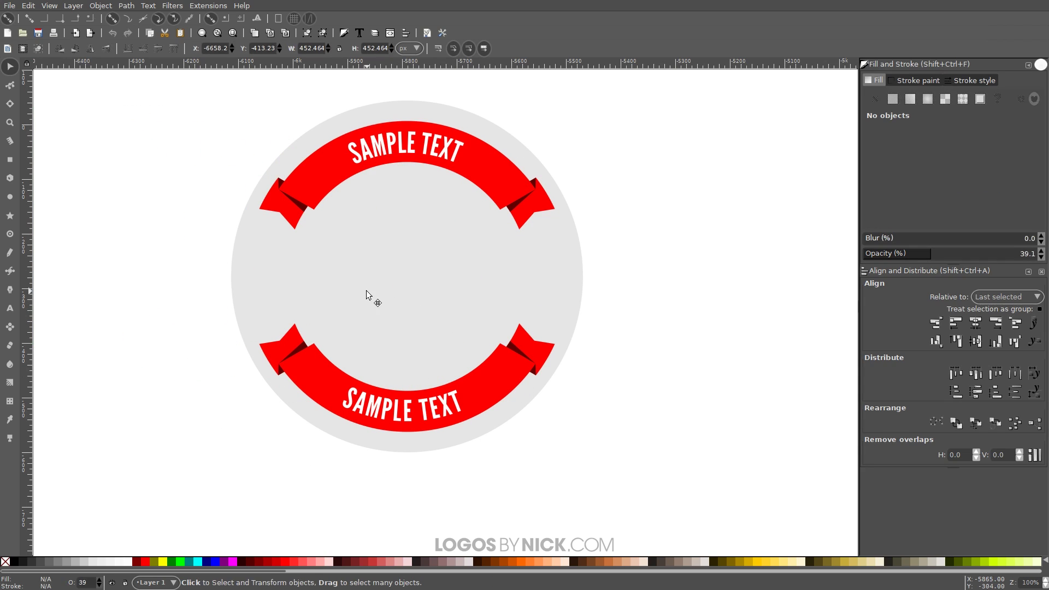
pyautogui.click(367, 295)
pyautogui.press('Delete')
# Step: Scale both ribbons with their text down together about their common centre to about 421 × 443 px and deselect them
pyautogui.moveTo(676, 466); pyautogui.dragTo(171, 84)
pyautogui.moveTo(558, 278); pyautogui.dragTo(525, 283)
pyautogui.click(391, 243)
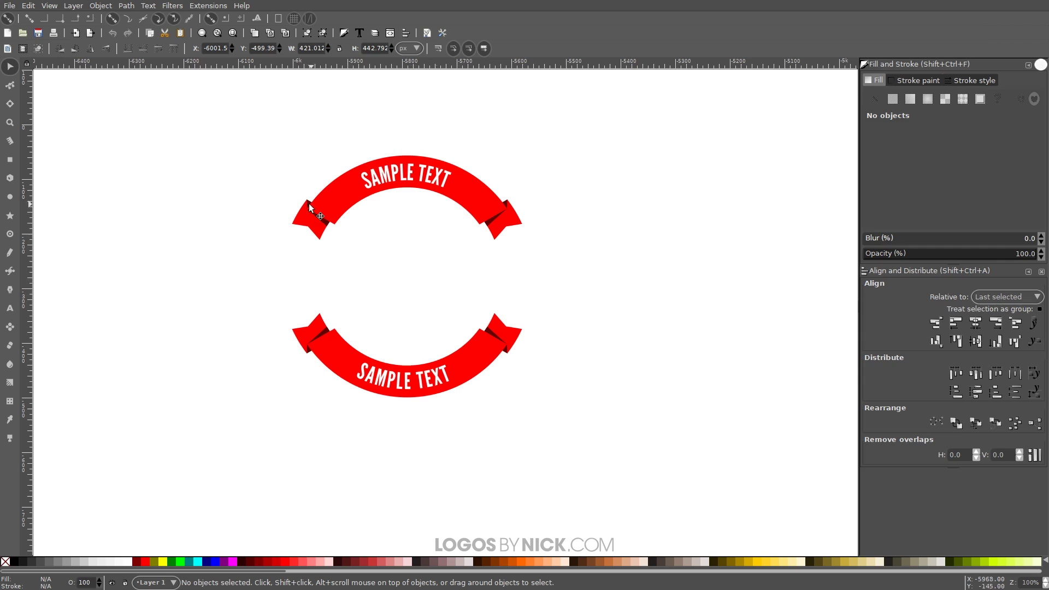
pyautogui.hscroll(1, 543, 328)
pyautogui.scroll(-1, 543, 328)
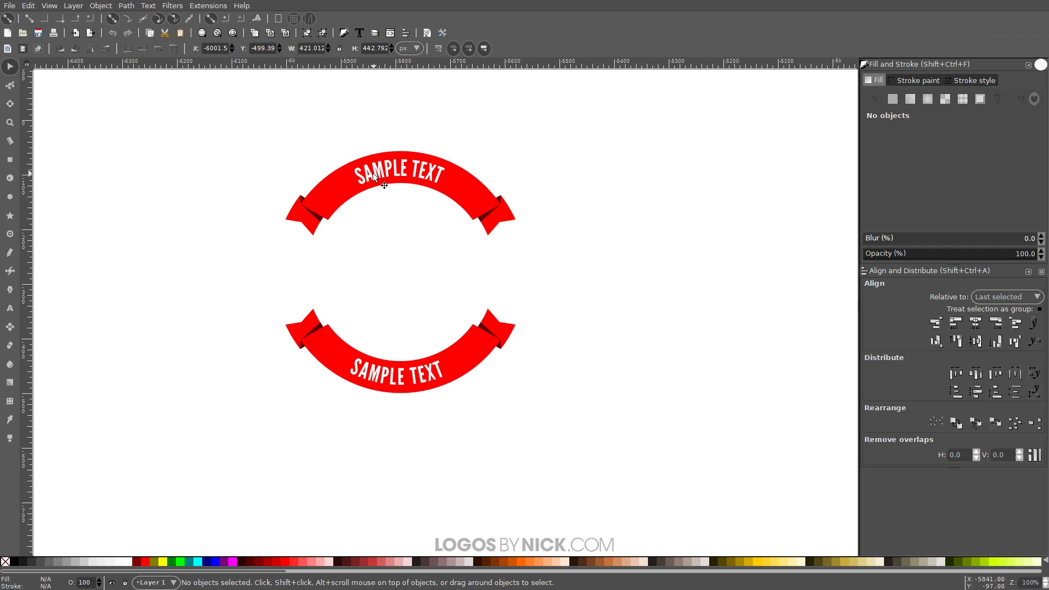
pyautogui.click(10, 308)
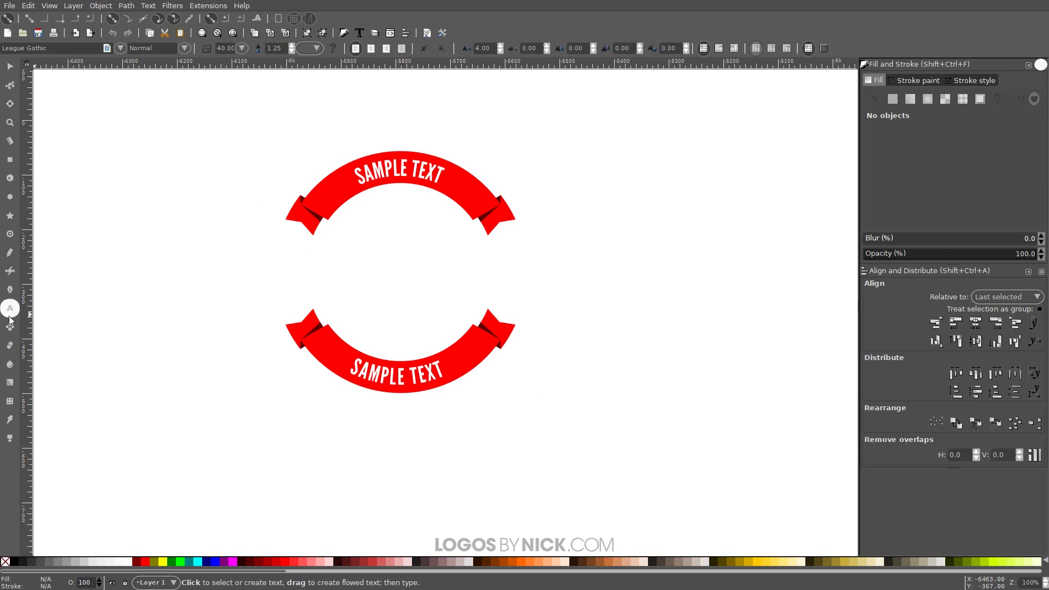
pyautogui.click(9, 66)
pyautogui.scroll(1, 476, 366)
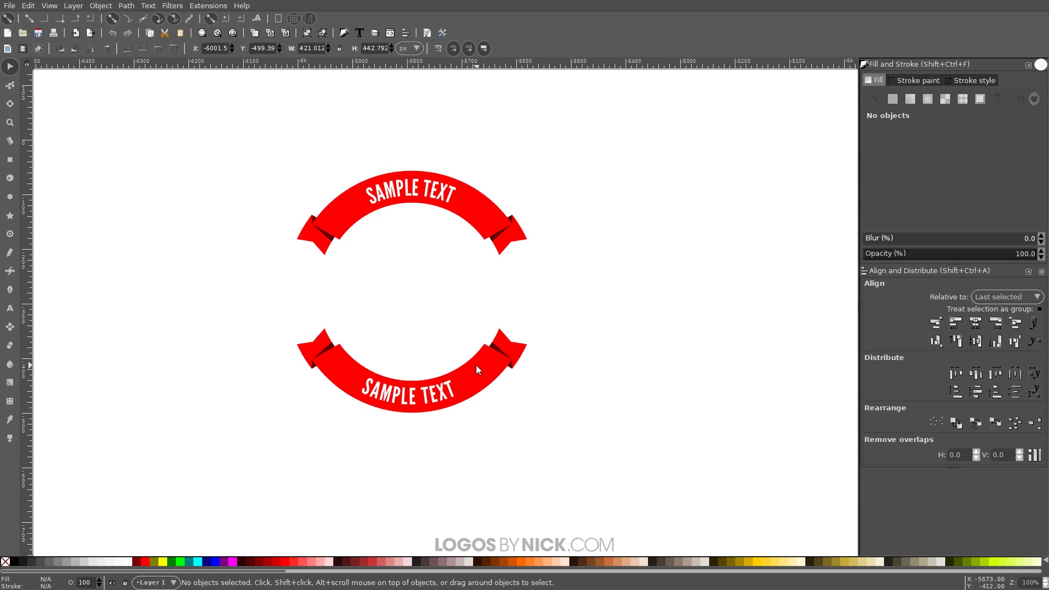